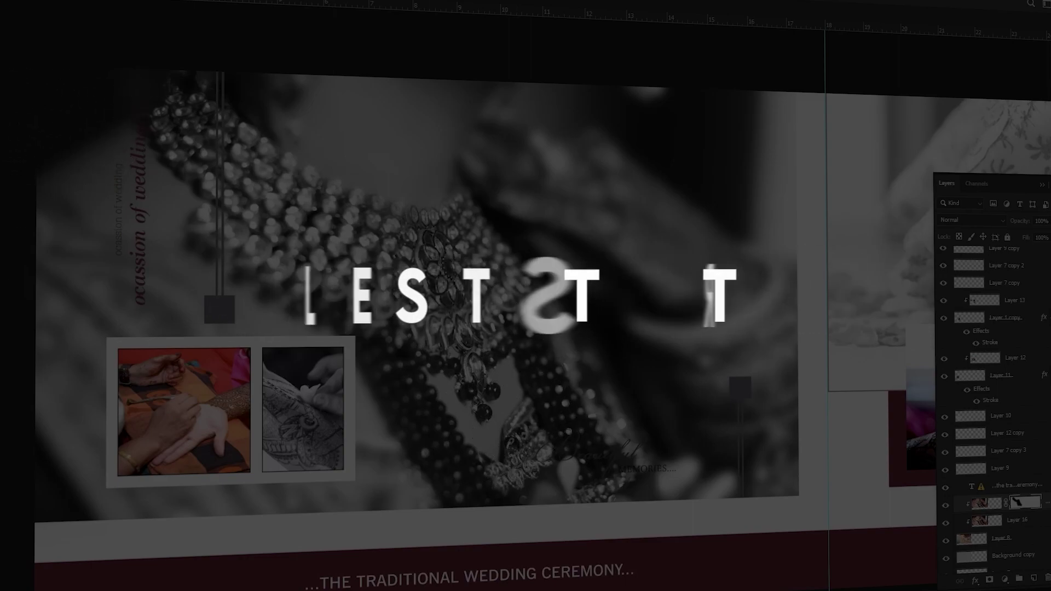
Step: Add a Color Overlay to the Beautiful text layer, then open sample spread 1.jpg for preview
click(606, 459)
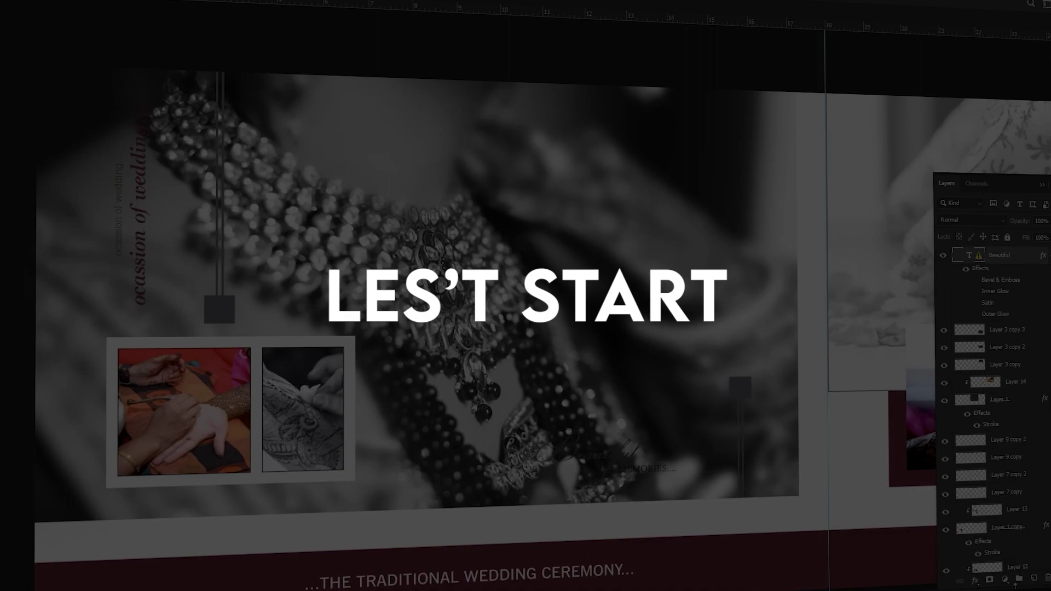
click(975, 580)
click(991, 532)
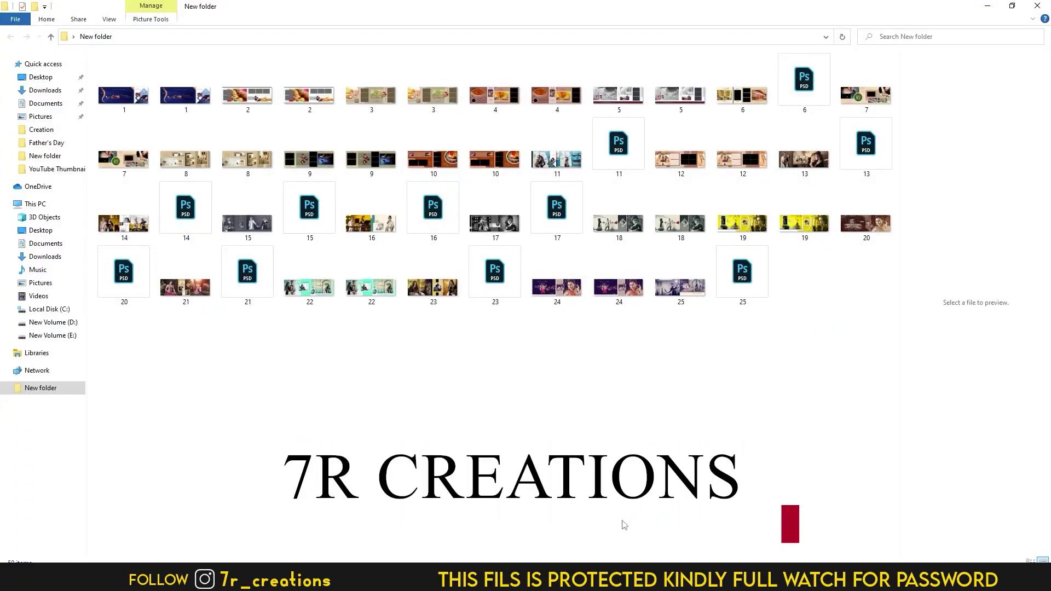
click(115, 98)
double_click(115, 98)
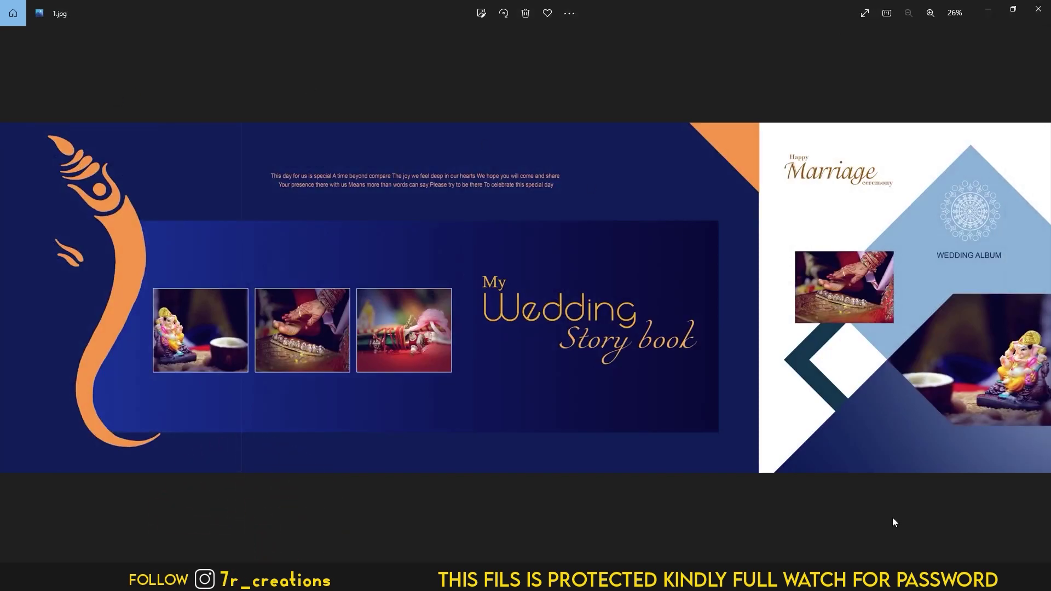
Step: Page through sample spreads 2.jpg to 14.jpg in the photo viewer
key(Right)
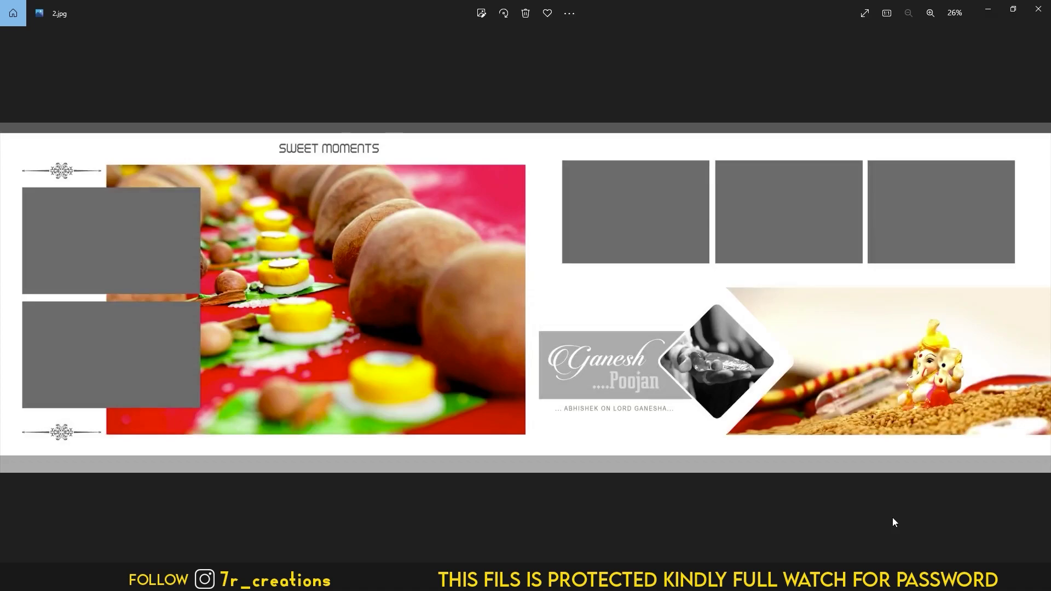
key(Right)
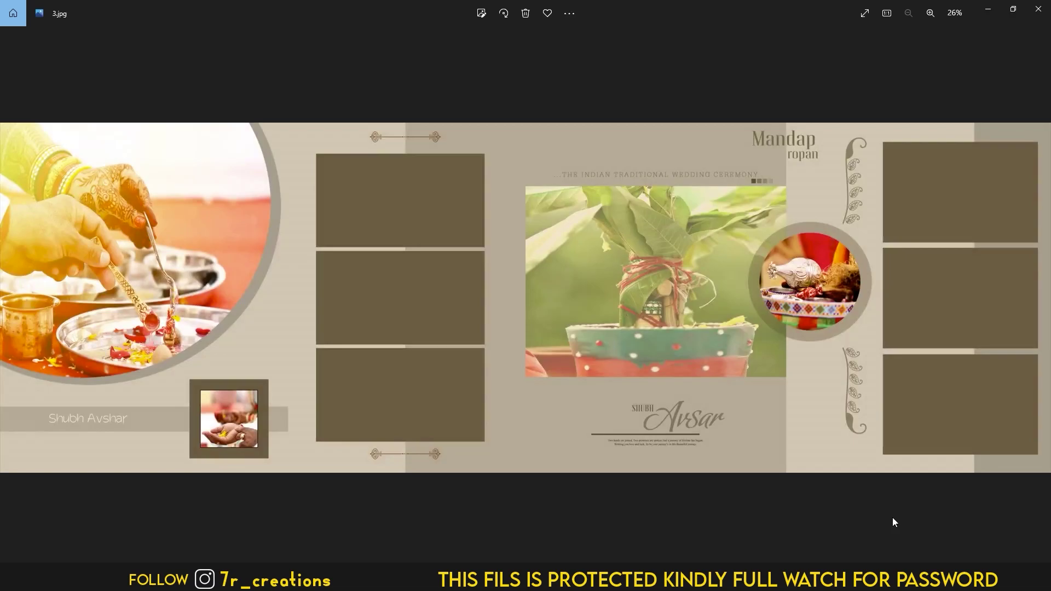
key(Right)
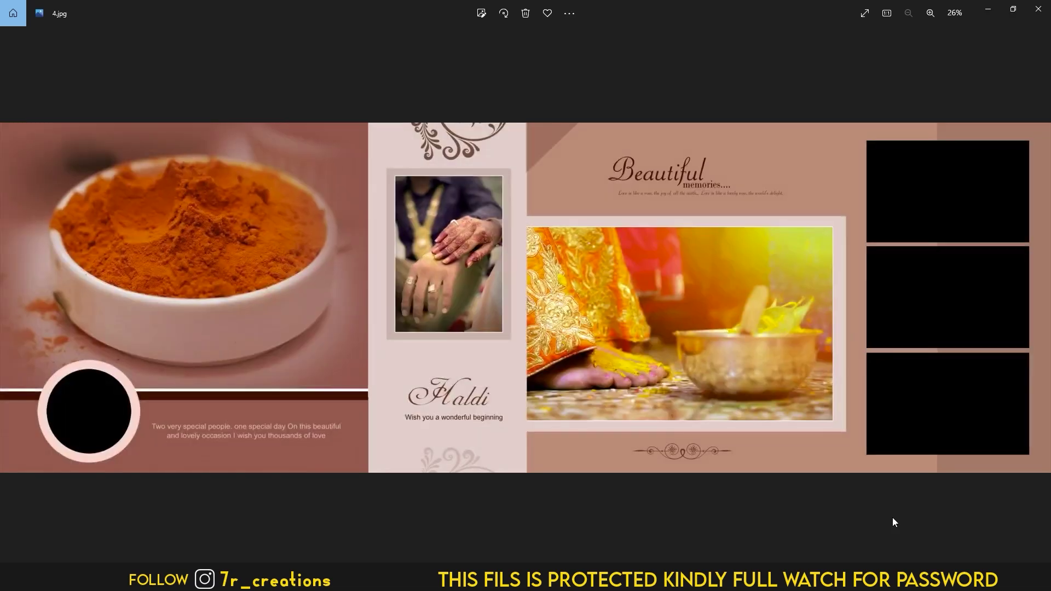
key(Right)
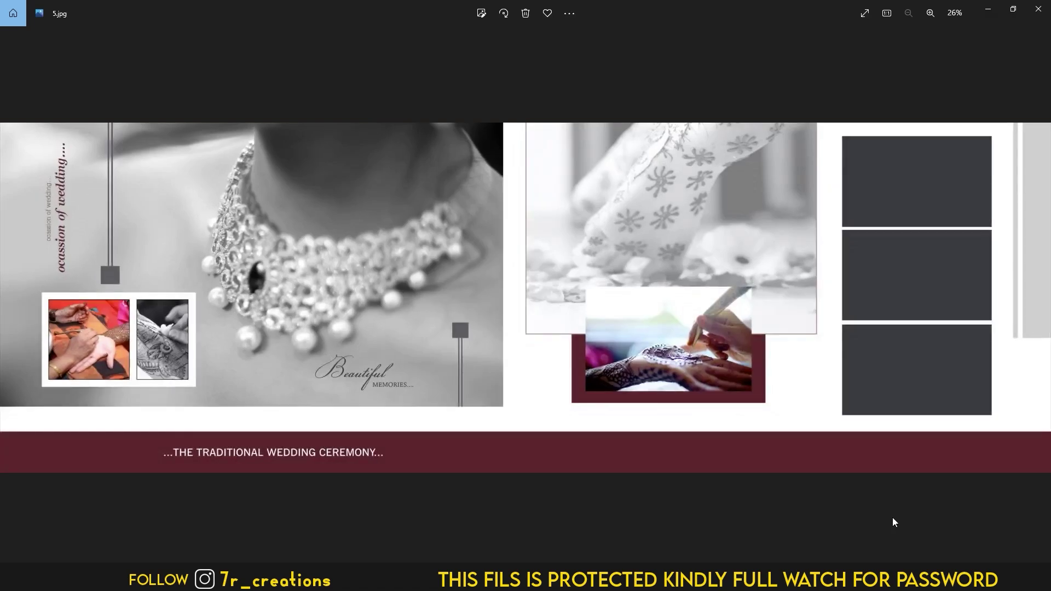
key(Right)
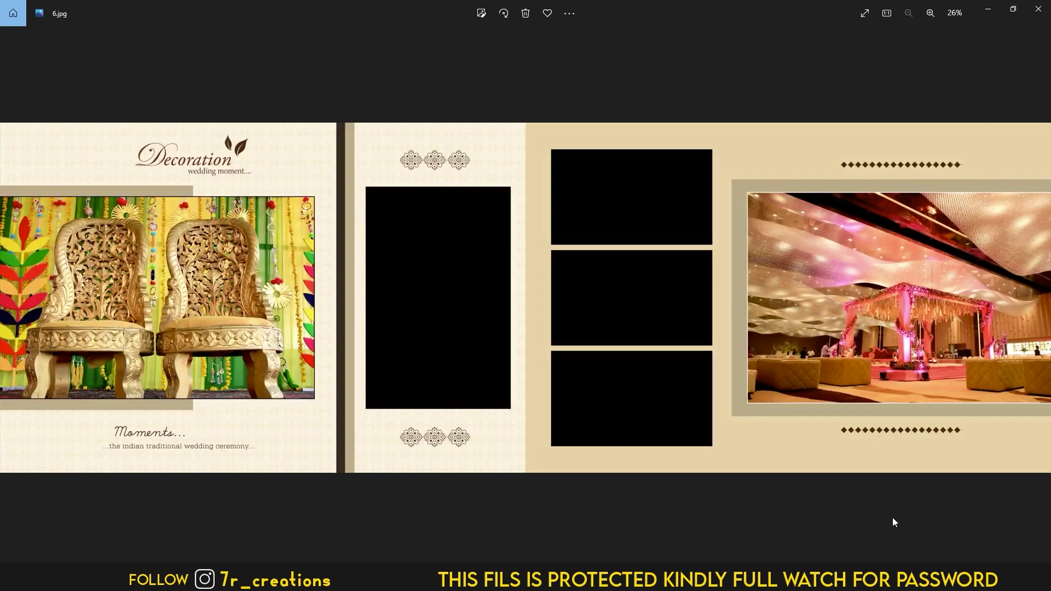
key(Right)
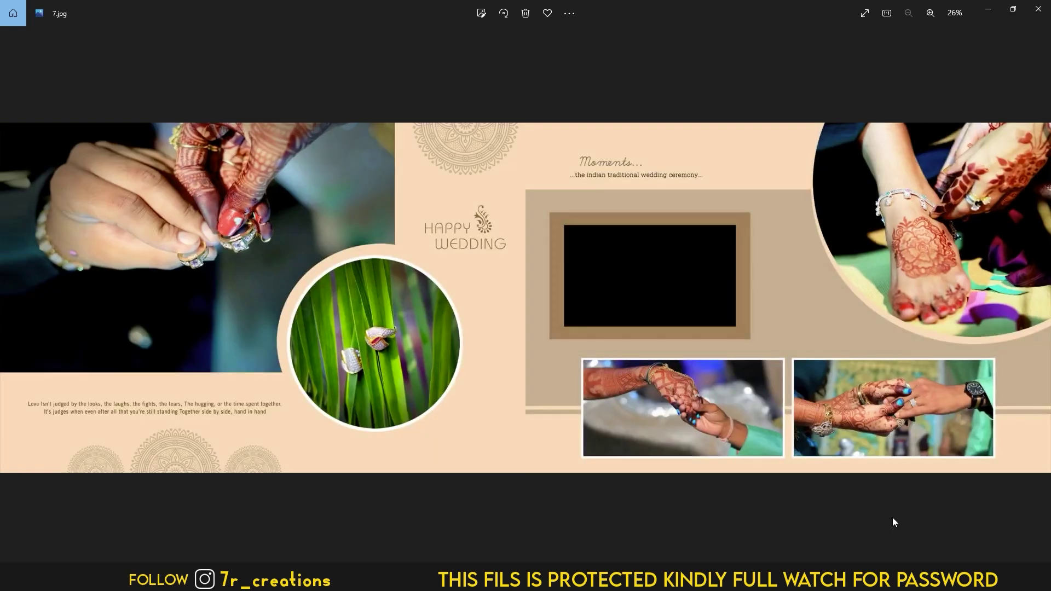
key(Right)
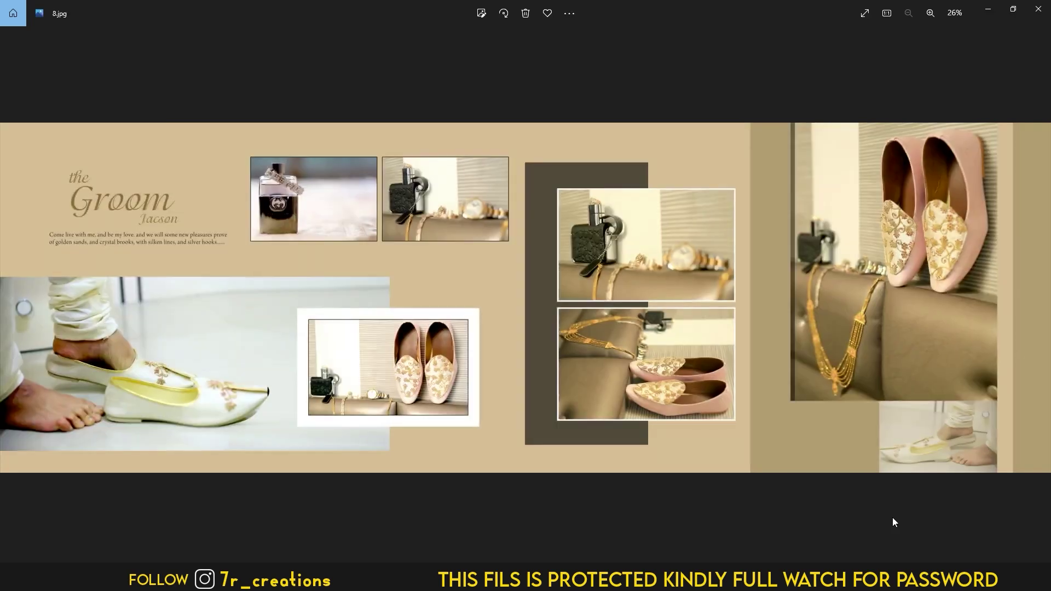
key(Right)
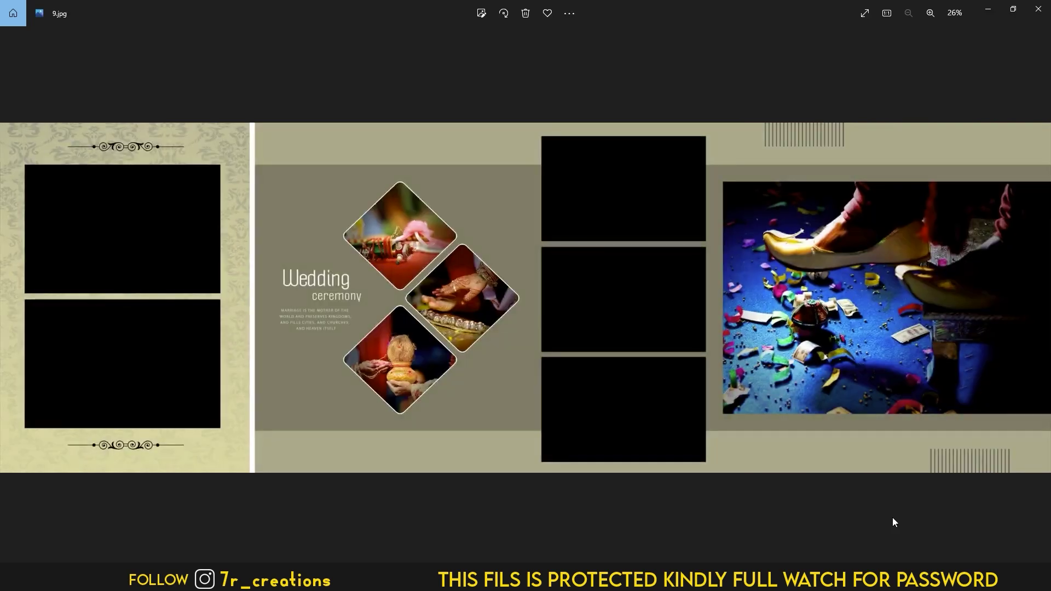
key(Right)
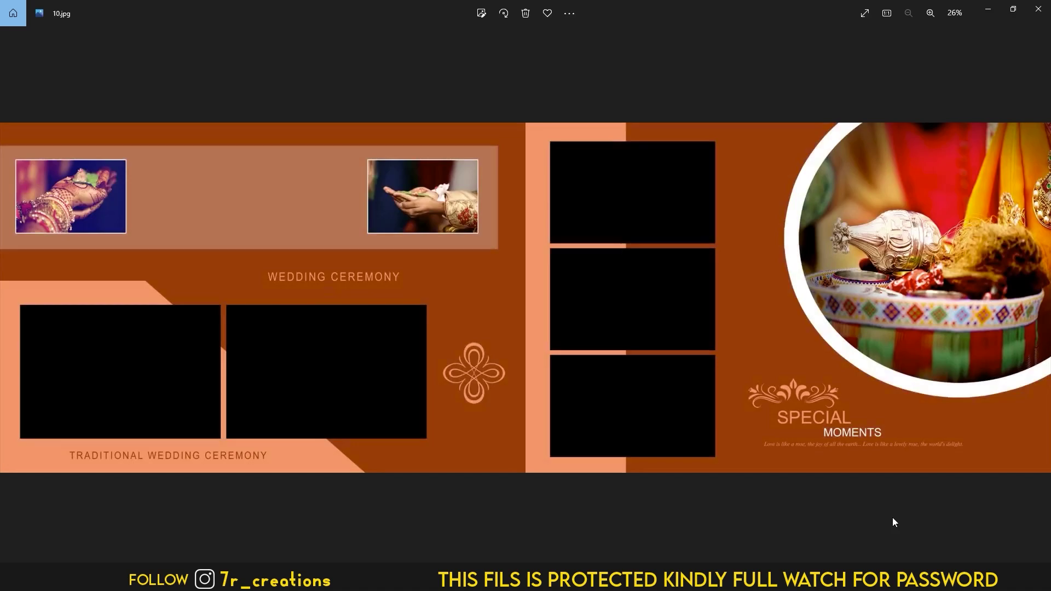
key(Right)
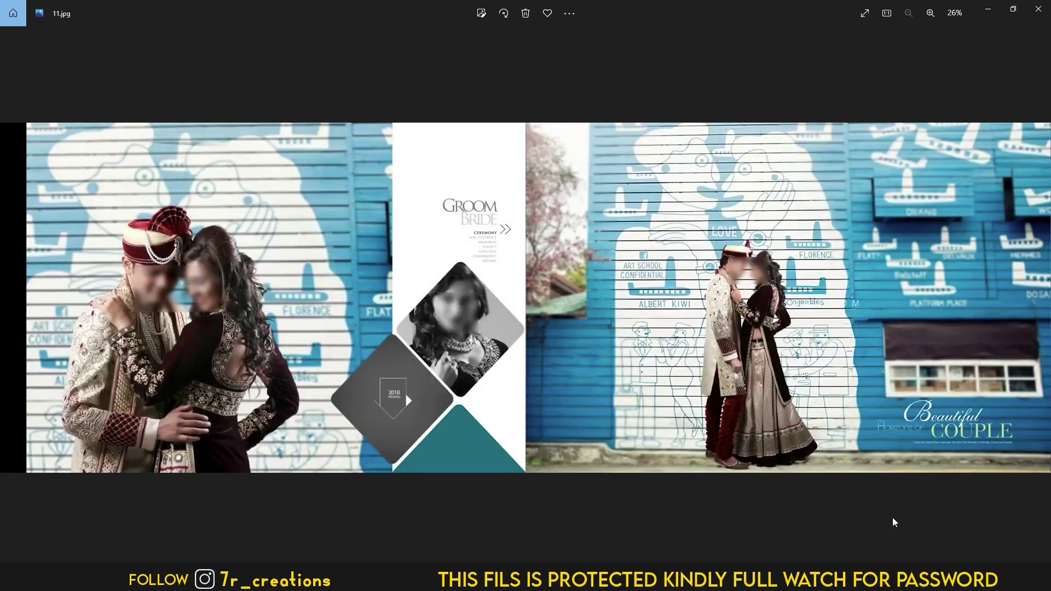
key(Right)
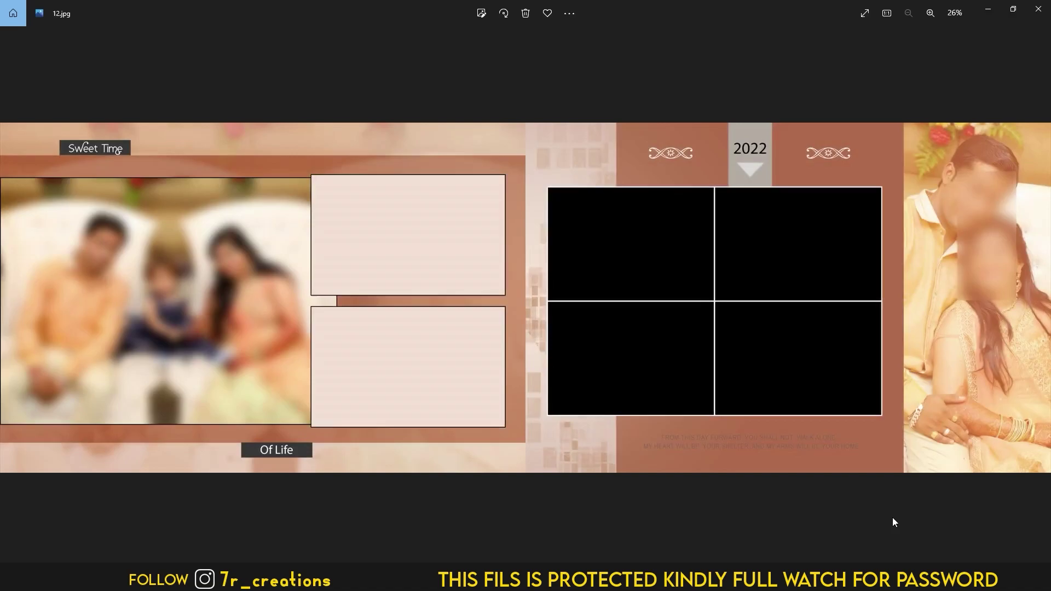
key(Right)
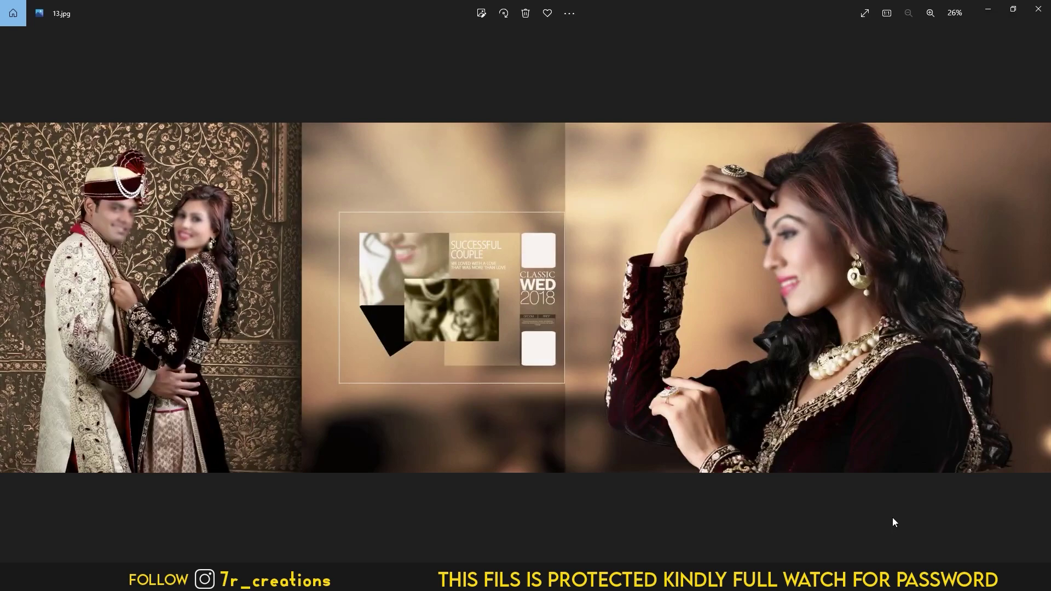
key(Right)
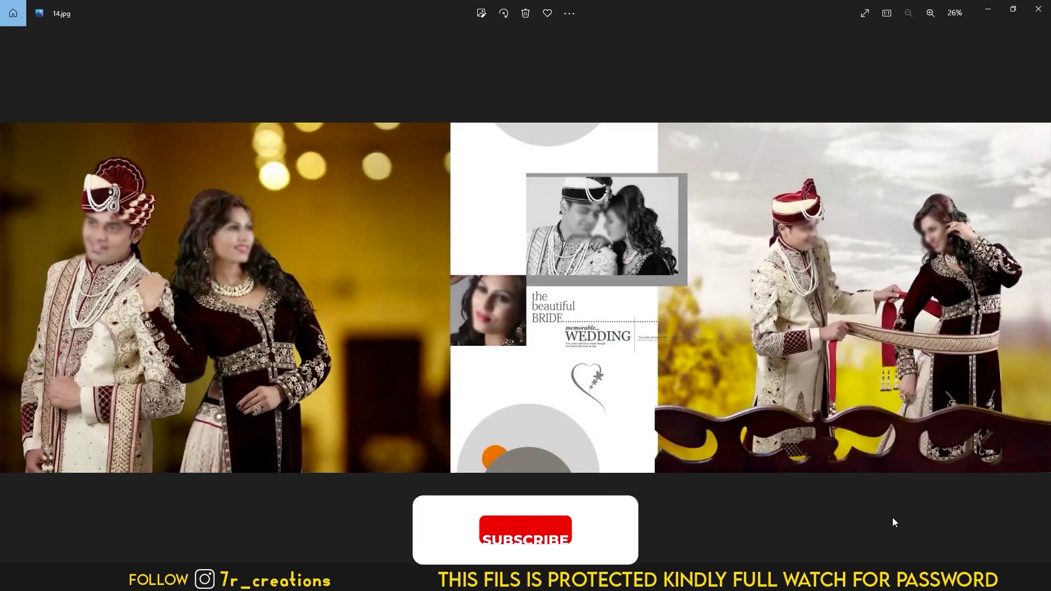
Step: Continue paging through sample spreads 15.jpg up to the final 25.jpg
key(Right)
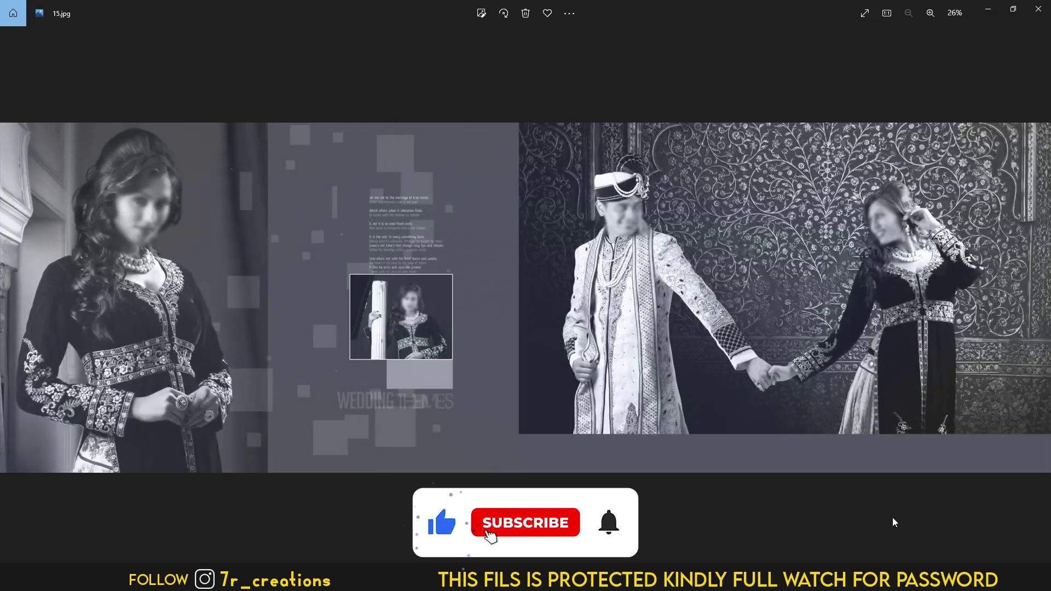
key(Right)
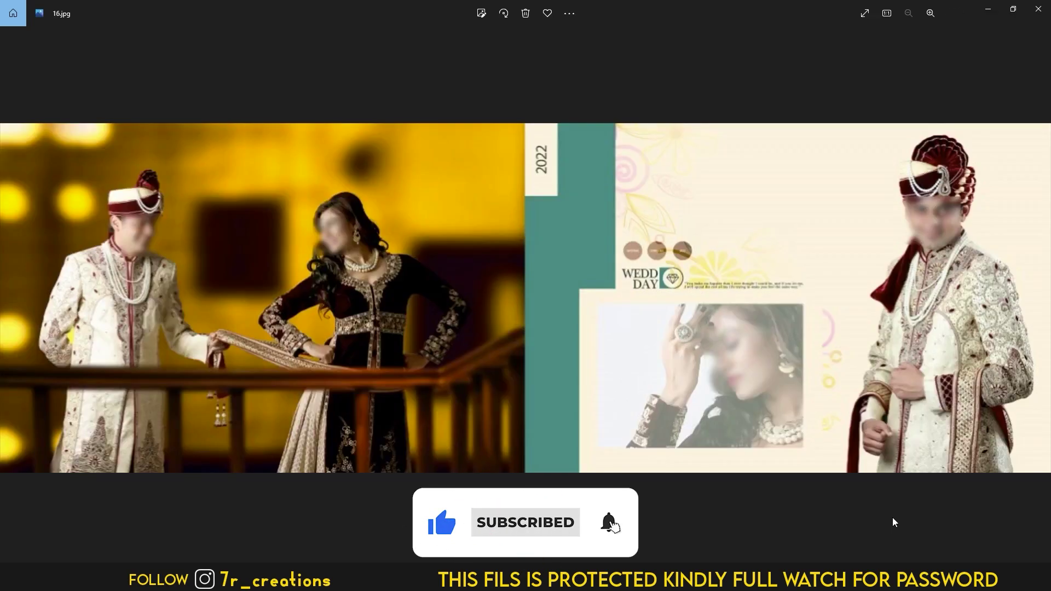
key(Right)
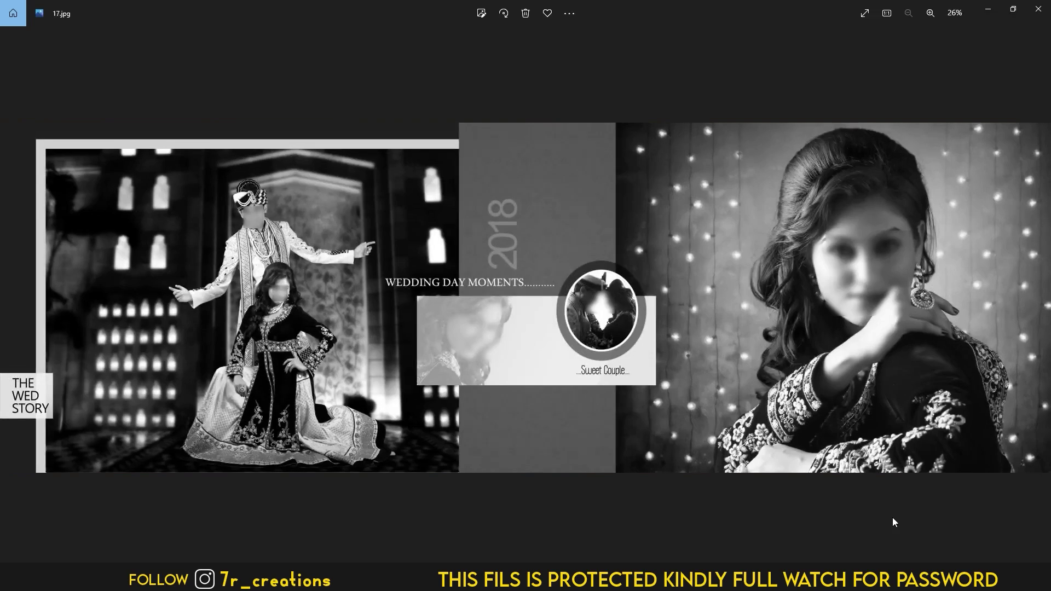
key(Right)
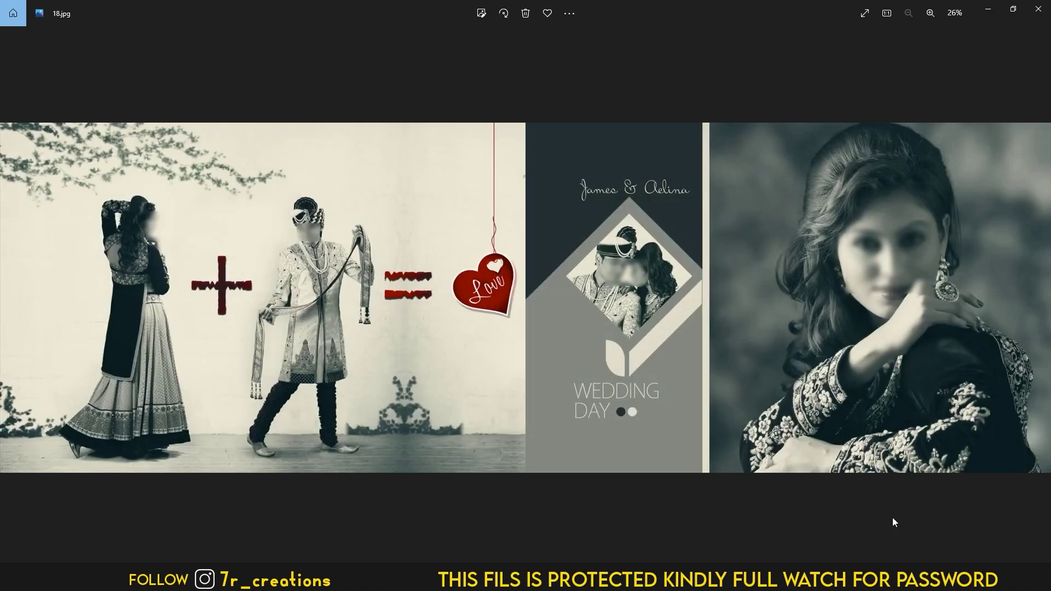
key(Right)
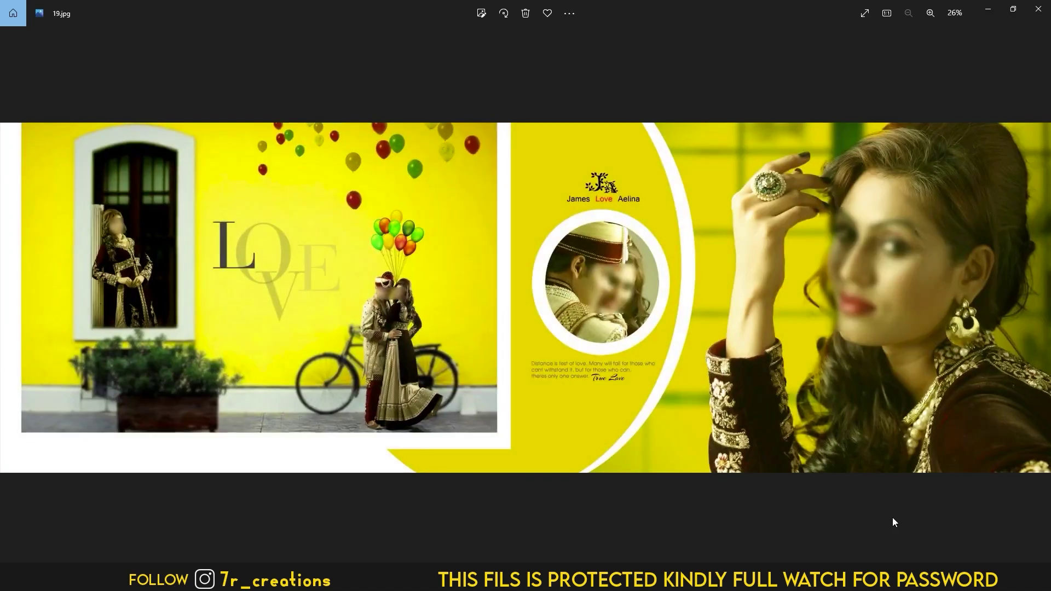
key(Right)
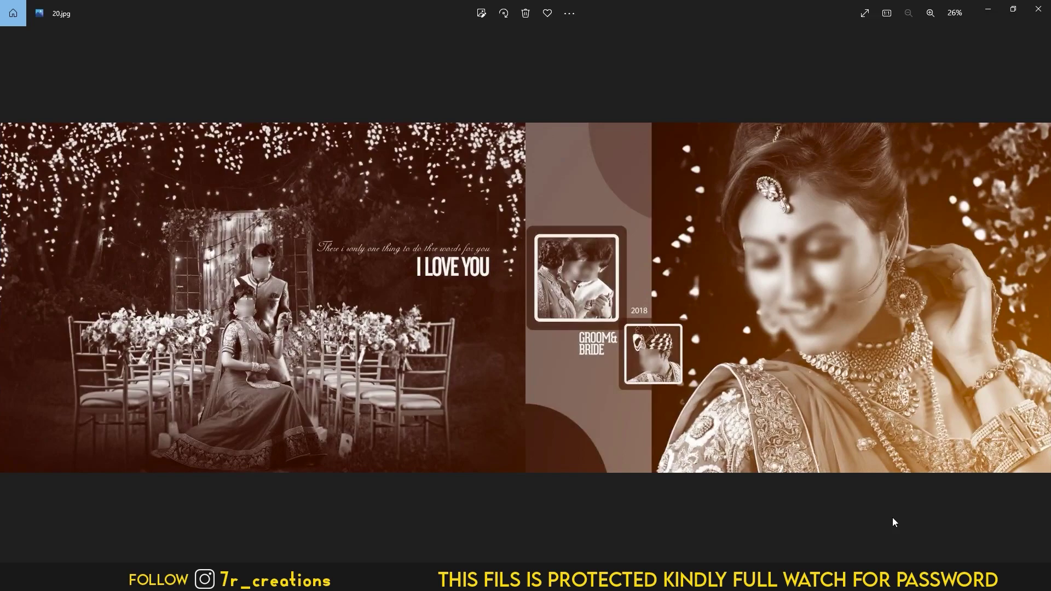
key(Right)
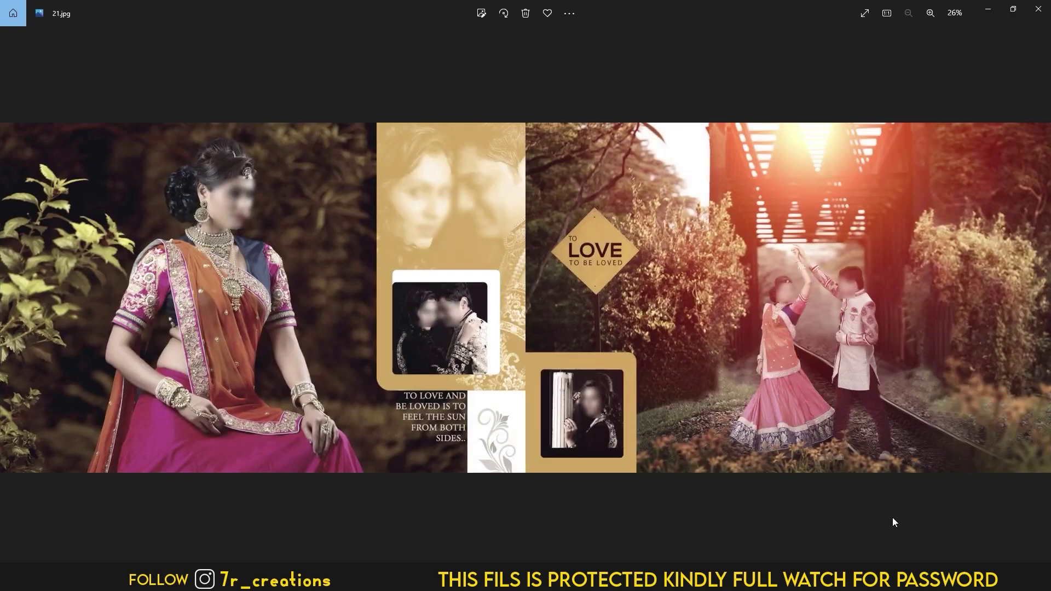
key(Right)
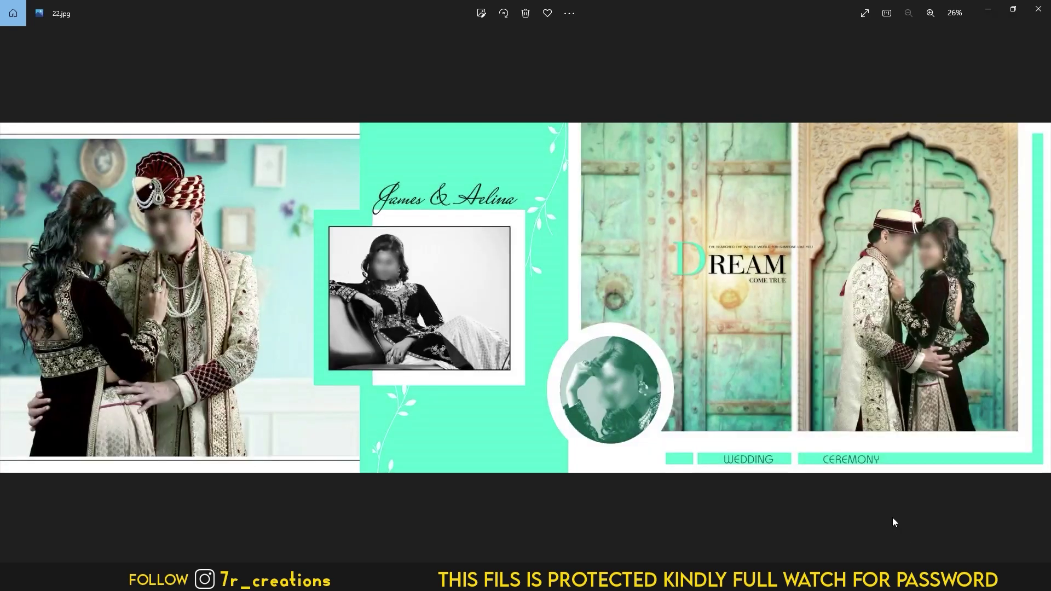
key(Right)
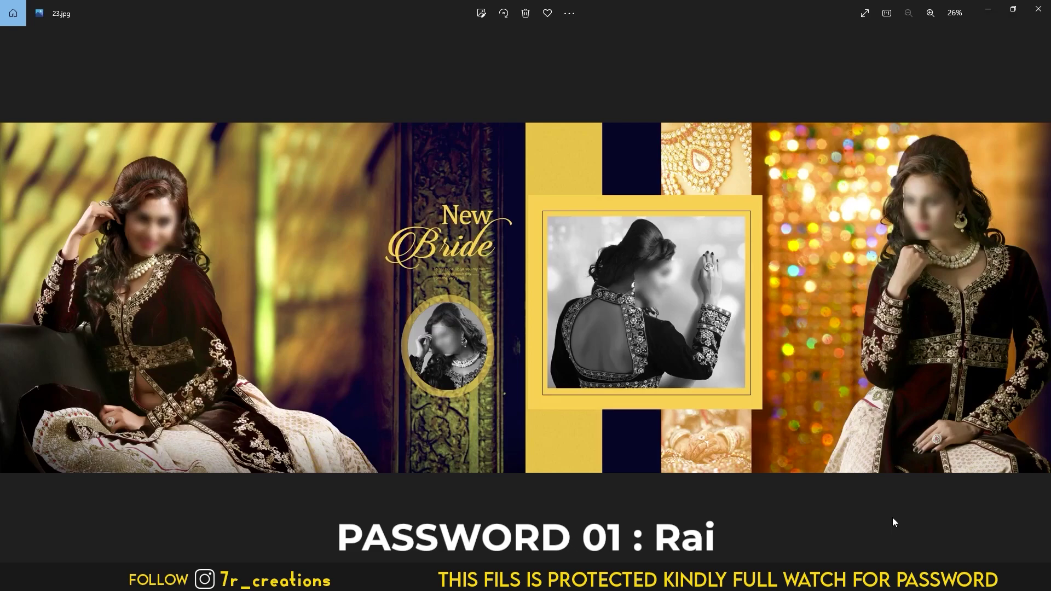
key(Right)
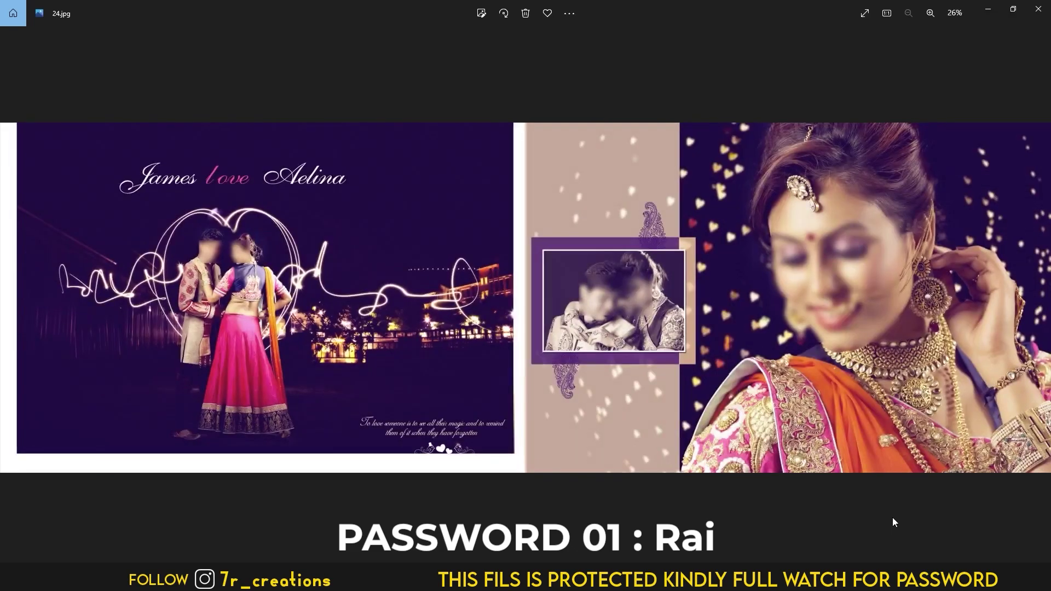
key(Right)
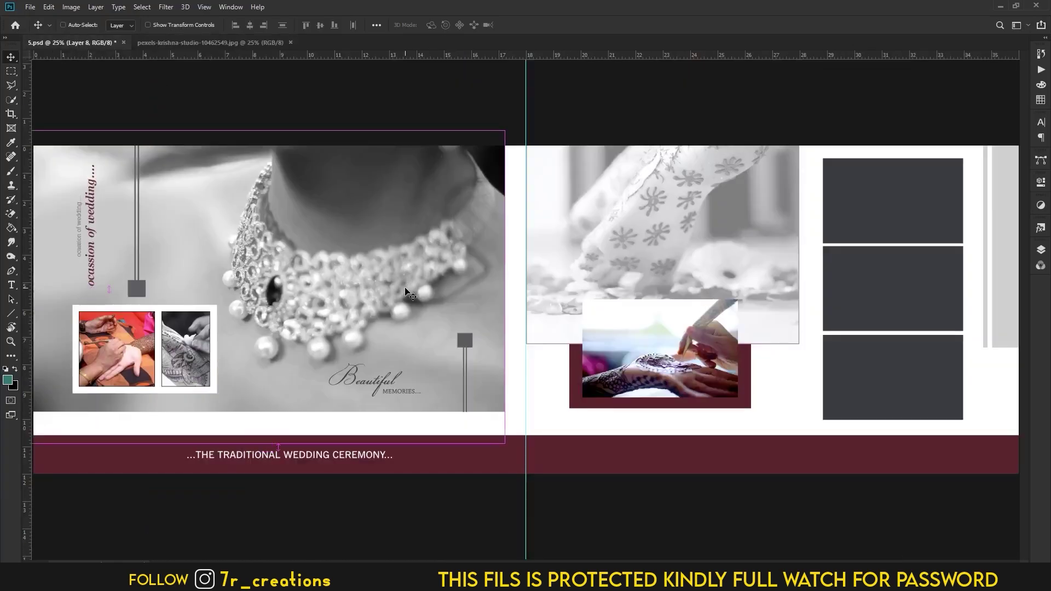
Step: Paste the jewellery photo in as Layer 16 and clip it into the left-page frame
key(ctrl+v)
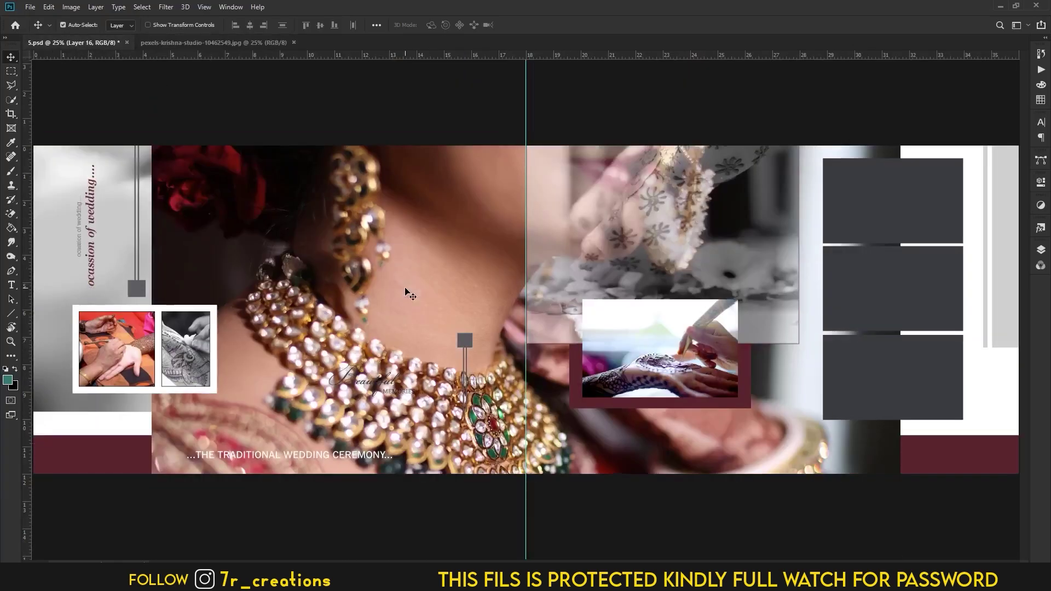
click(1041, 249)
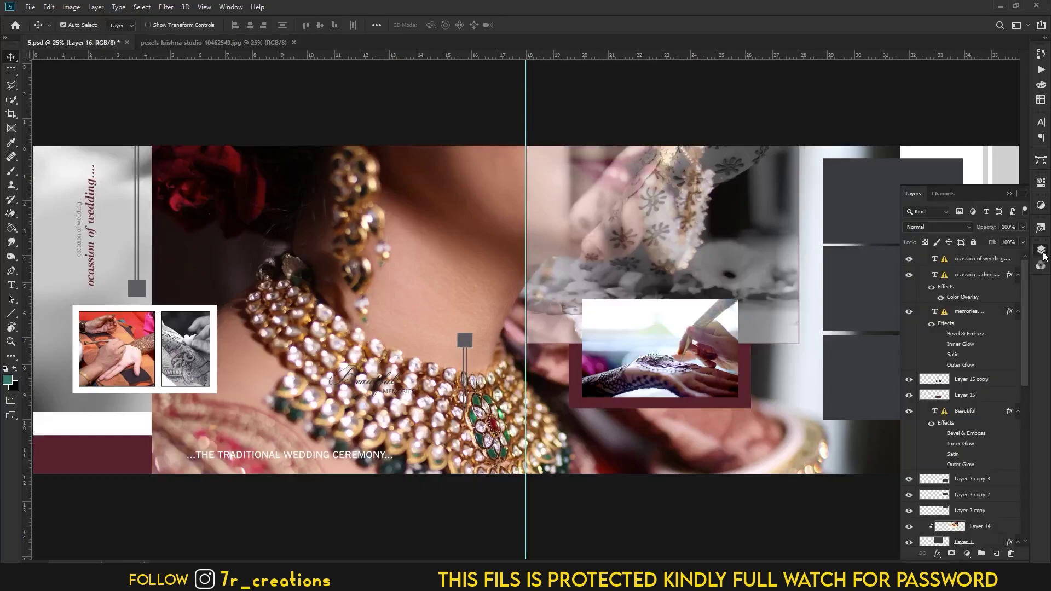
drag(1030, 374, 1028, 487)
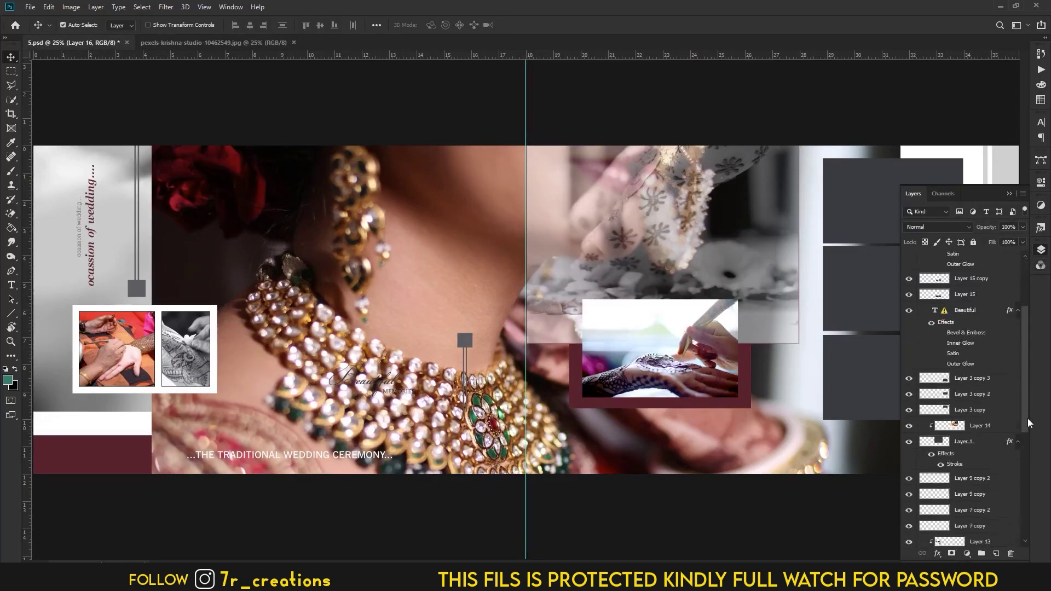
scroll(997, 492, down, 3)
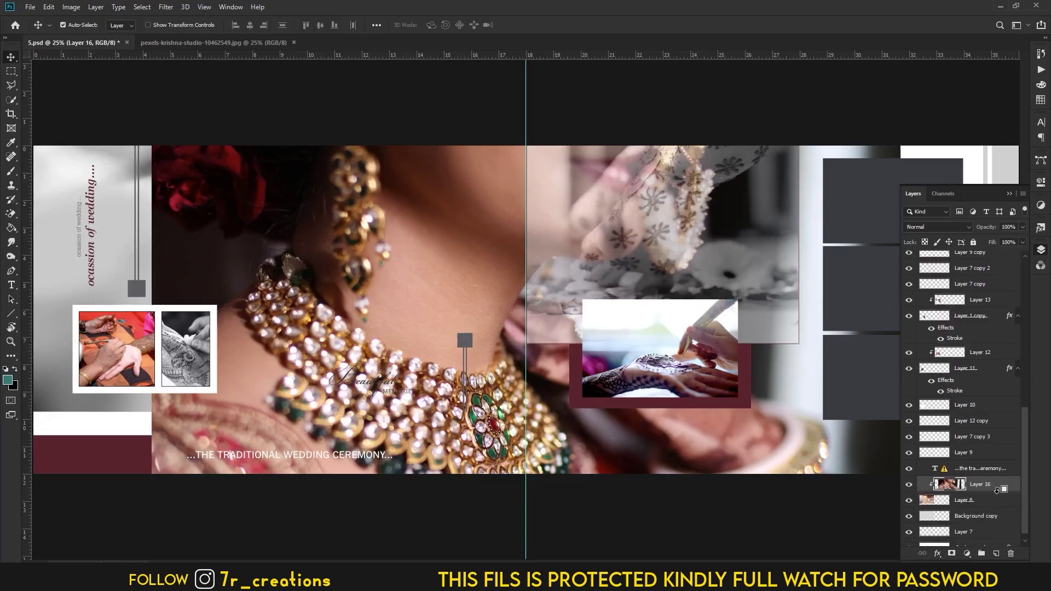
alt+click(998, 492)
Step: Scale the jewellery photo to about 72% and position it within the left-page frame
key(ctrl+t)
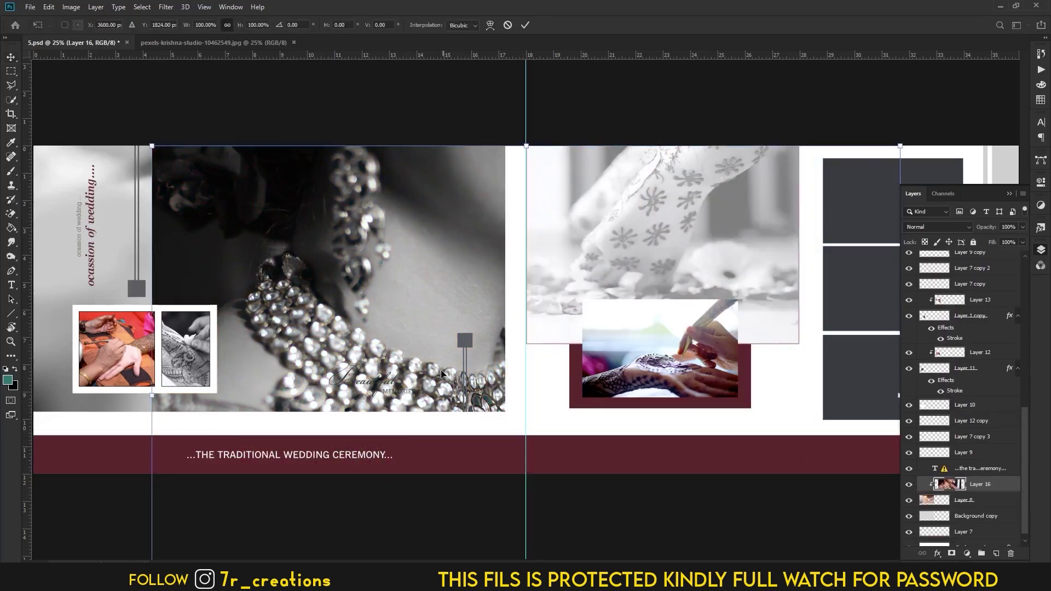
mouse_move(444, 376)
mouse_down()
mouse_move(284, 308)
mouse_move(255, 244)
mouse_move(281, 241)
mouse_up()
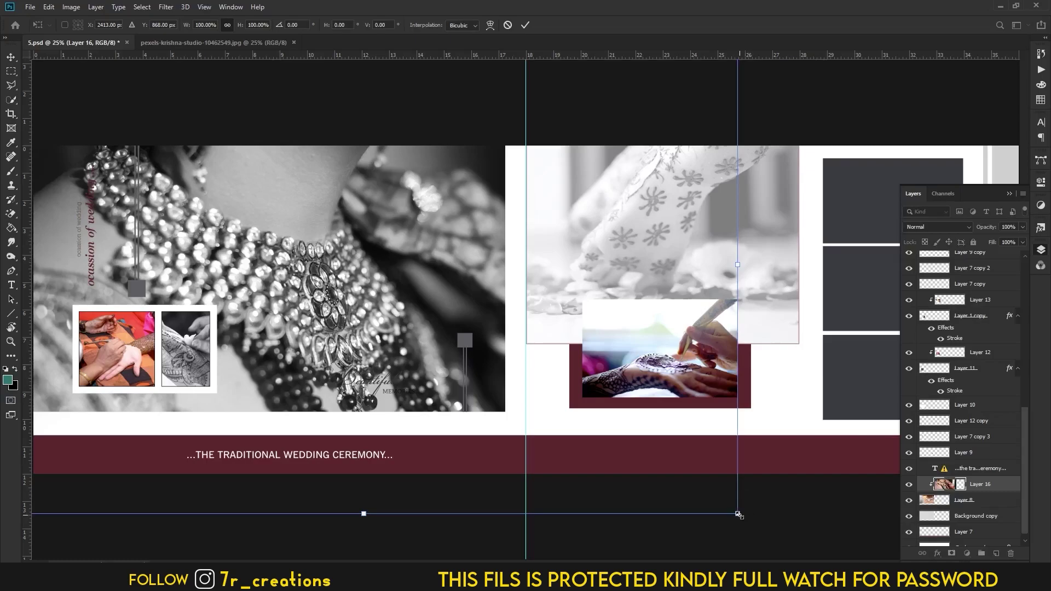
mouse_move(738, 514)
mouse_down()
mouse_move(621, 418)
mouse_move(581, 402)
mouse_up()
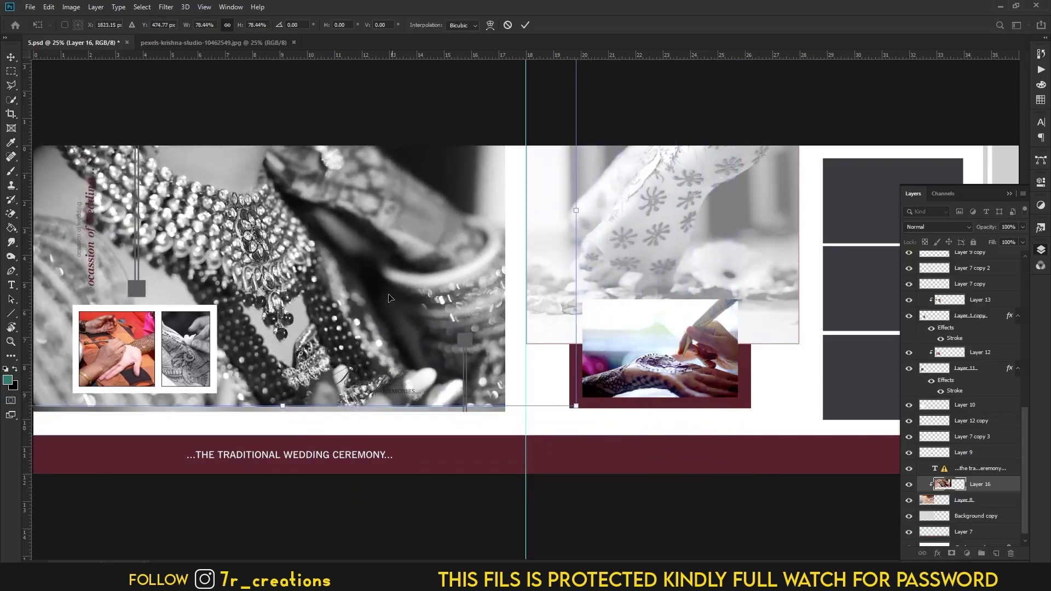
drag(394, 299, 438, 315)
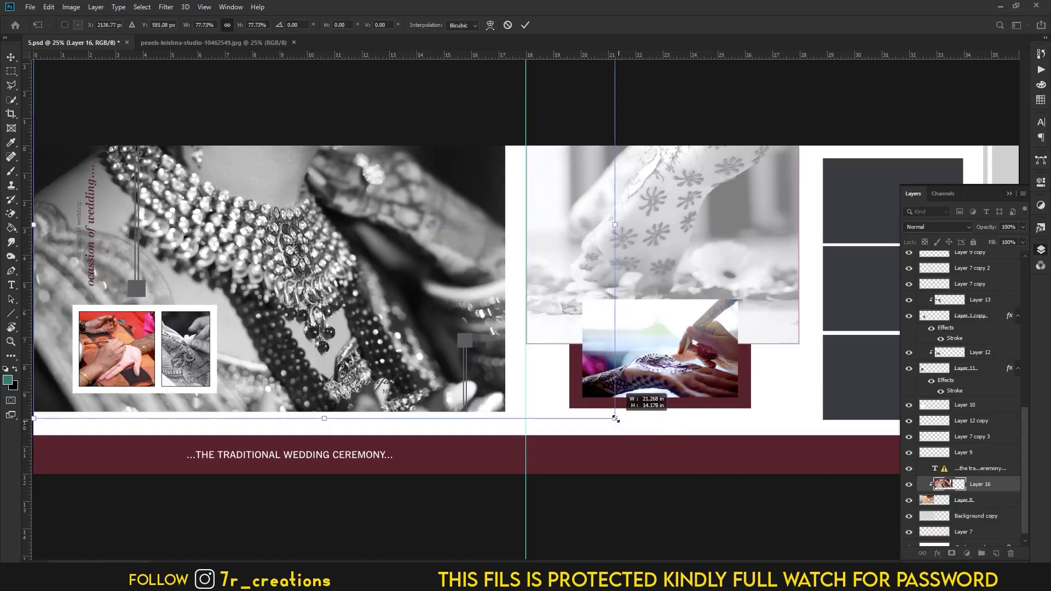
drag(622, 425, 569, 389)
mouse_move(452, 282)
mouse_down()
mouse_move(464, 318)
mouse_move(450, 321)
mouse_up()
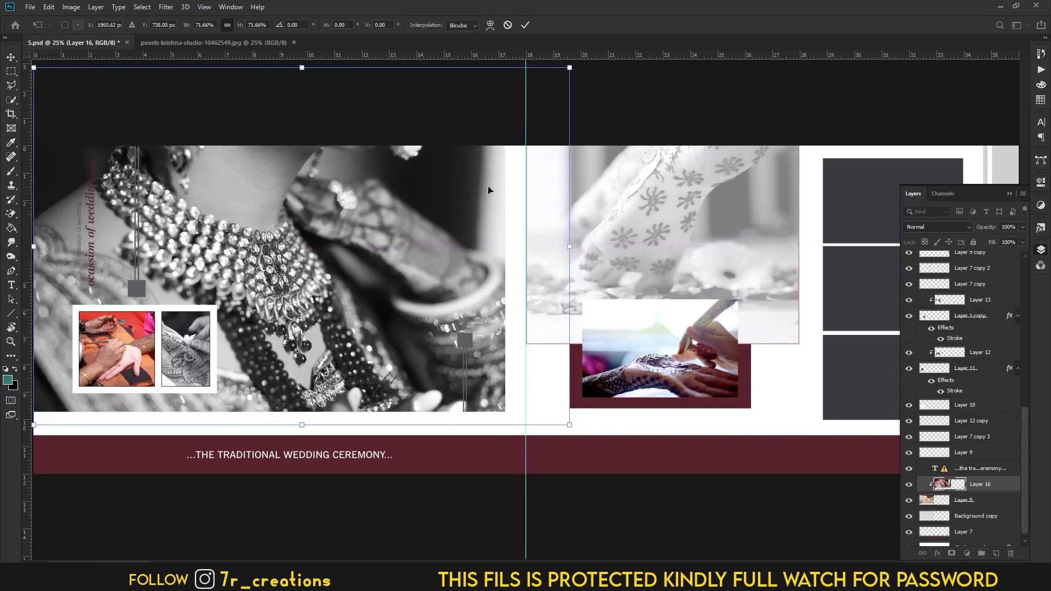
click(525, 25)
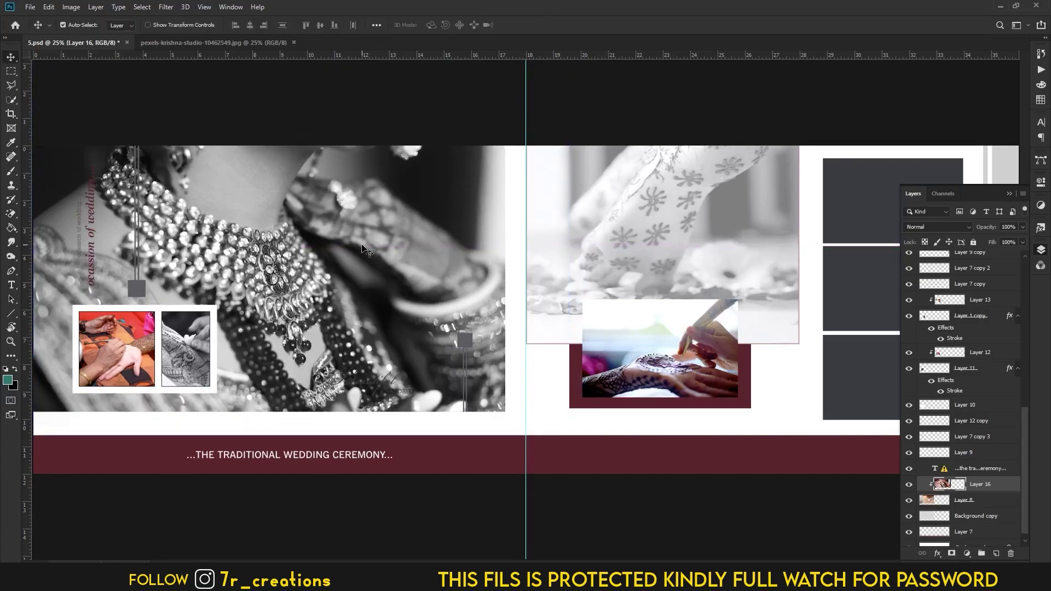
Step: Nudge the jewellery photo slightly up and left and commit the placement
key(ctrl+t)
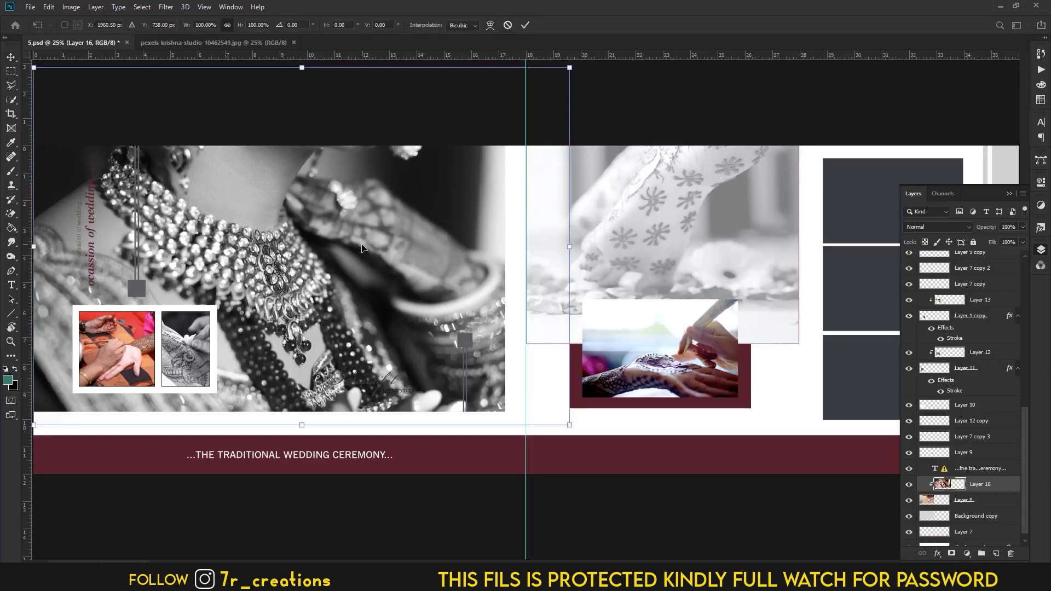
drag(333, 242, 332, 260)
key(ctrl+minus)
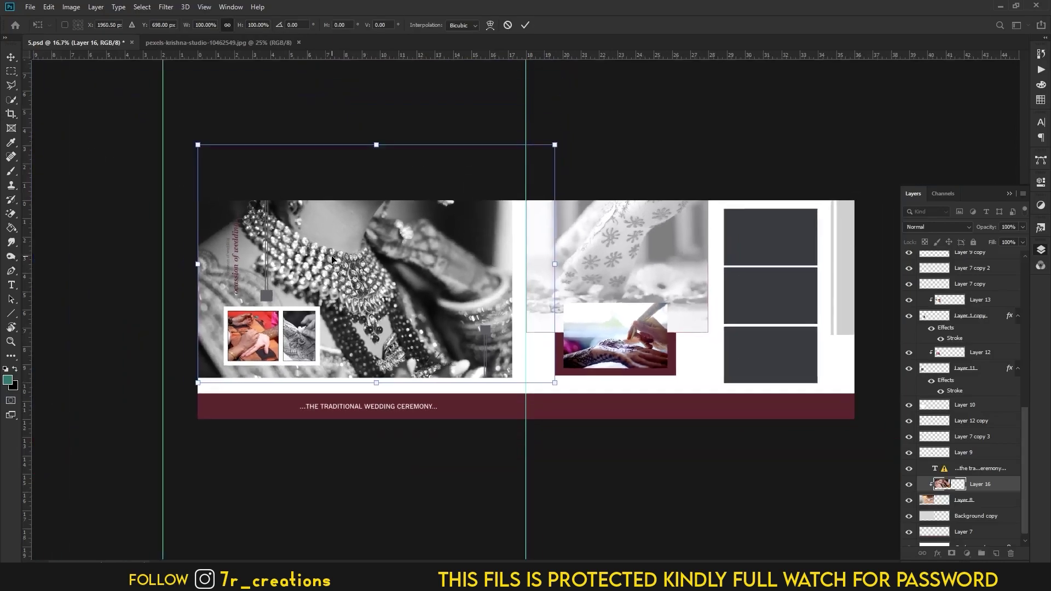
drag(276, 284, 272, 284)
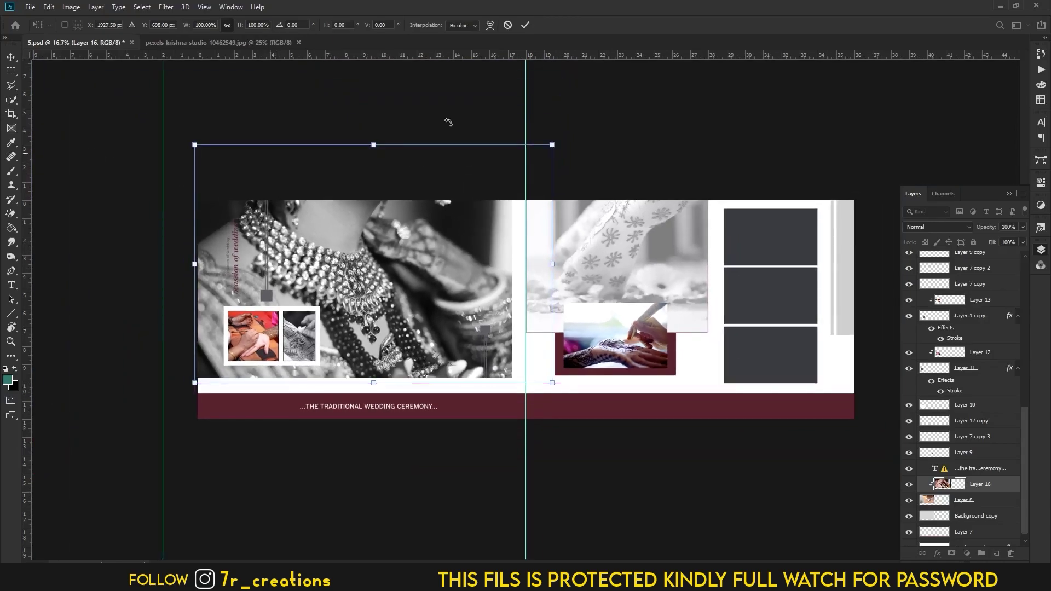
click(526, 25)
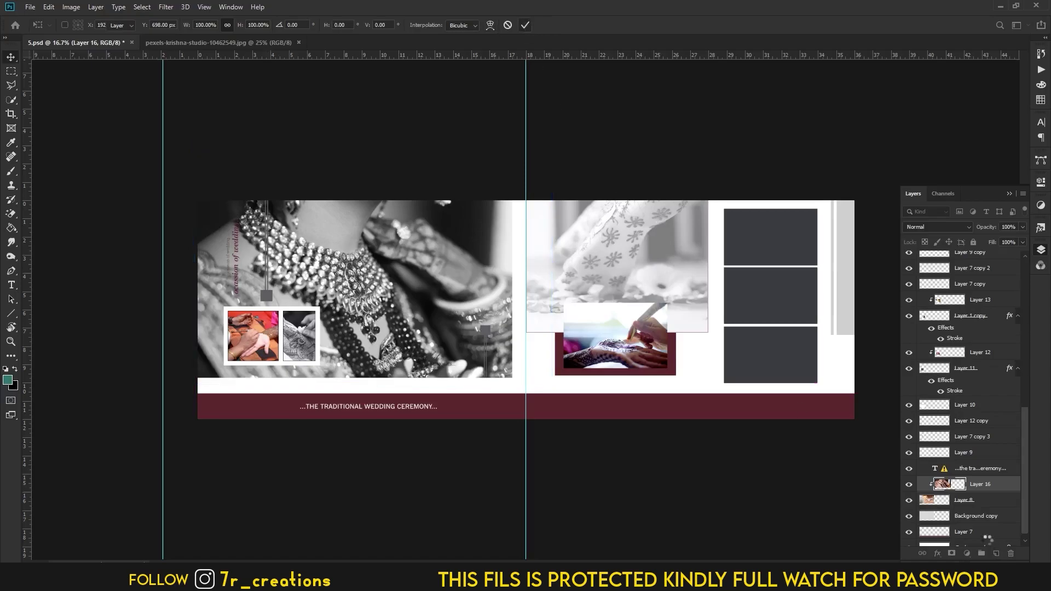
Step: Undo a stray mask, then duplicate Layer 16 and clip the copy onto it
click(952, 554)
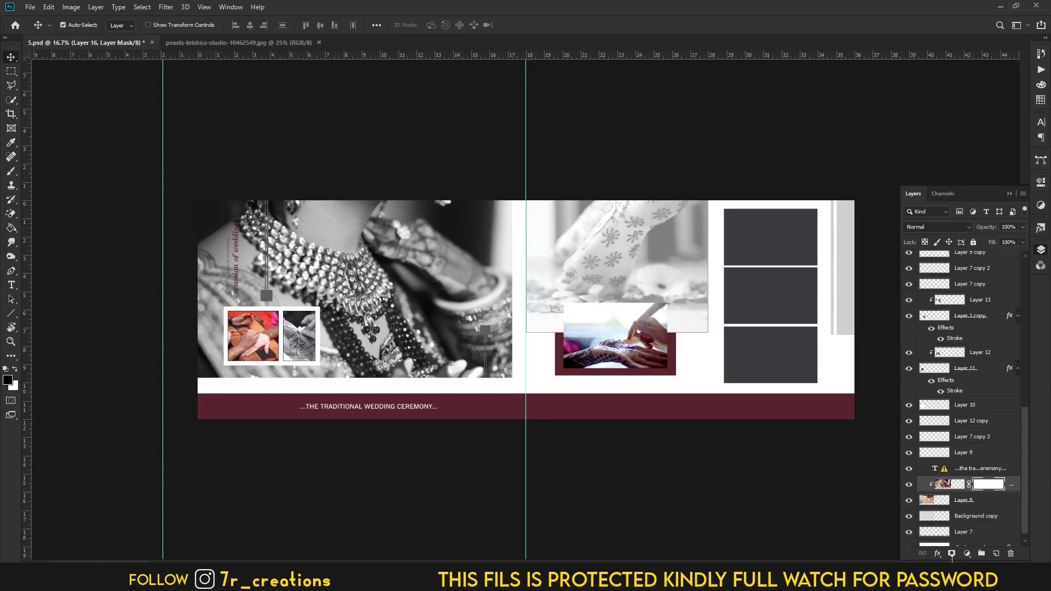
key(ctrl+z)
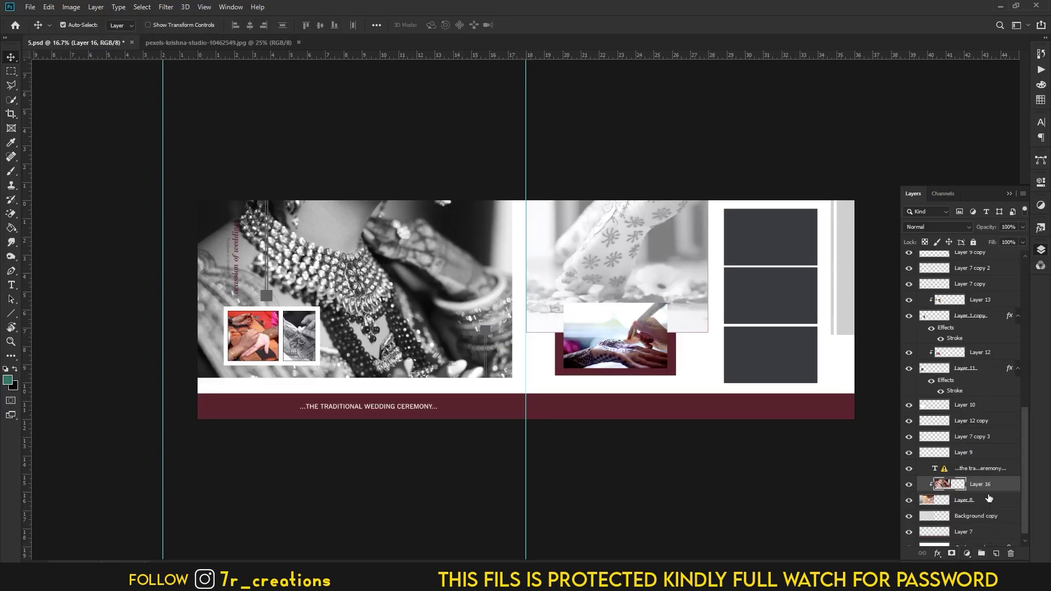
key(ctrl+j)
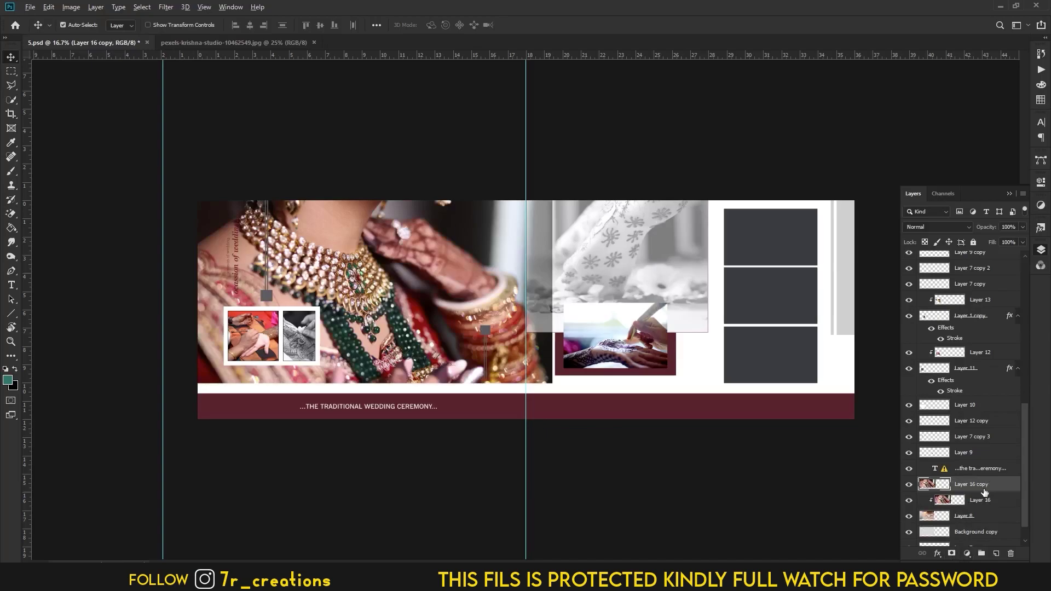
drag(984, 492, 982, 488)
alt+click(982, 488)
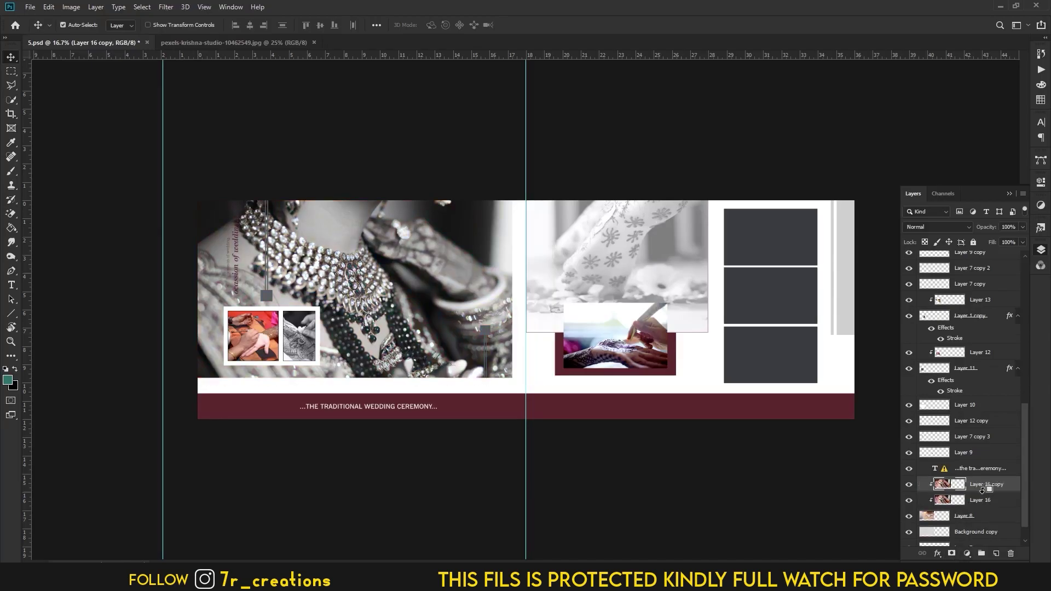
key(ctrl+plus)
key(ctrl+plus)
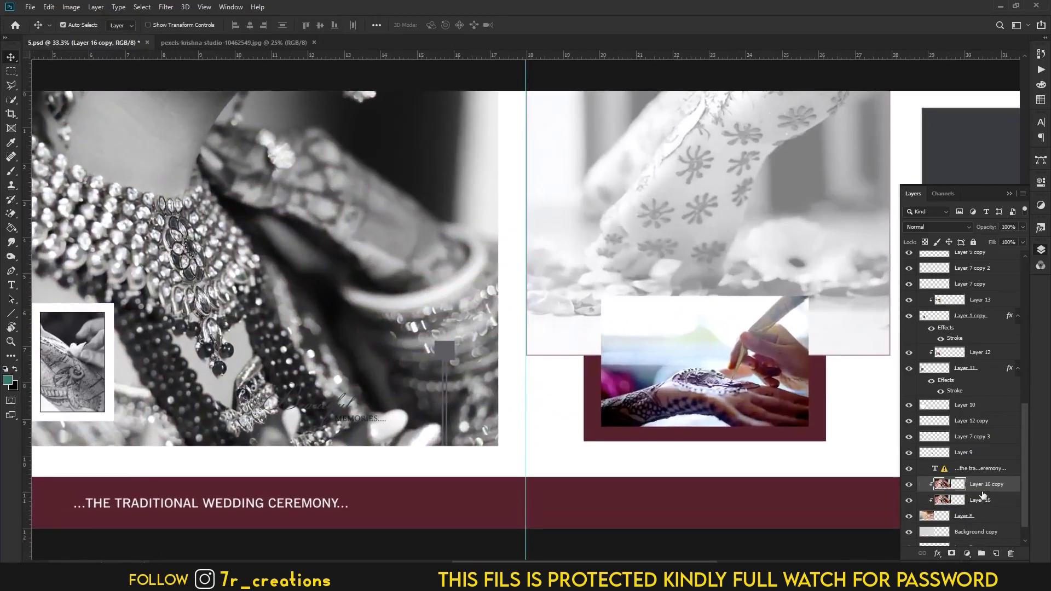
Step: Blur Layer 16 copy with a 20.8-pixel Gaussian Blur and add a layer mask
drag(379, 296, 647, 324)
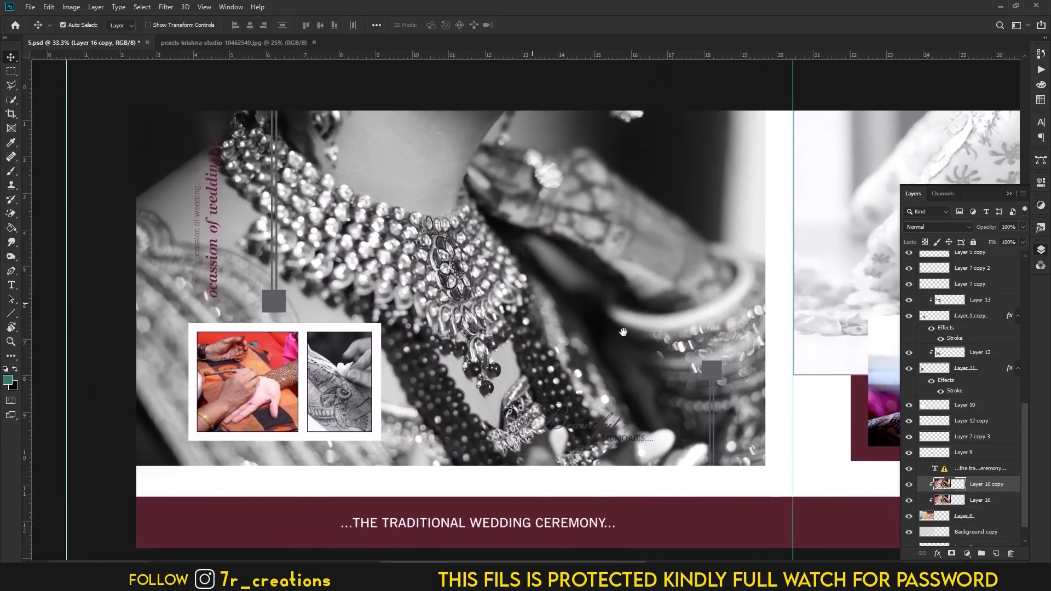
click(166, 7)
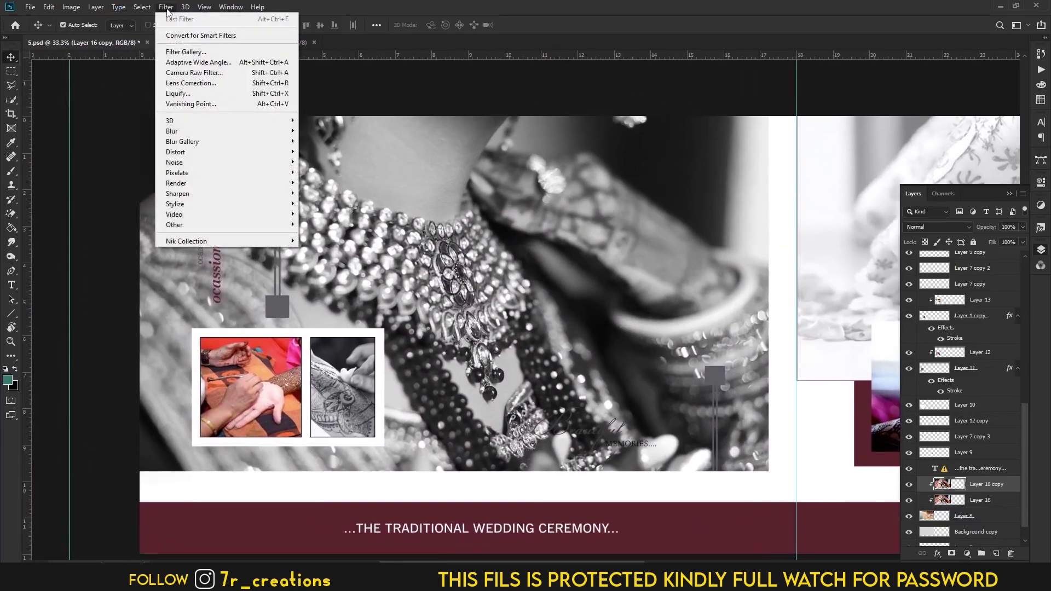
mouse_move(172, 130)
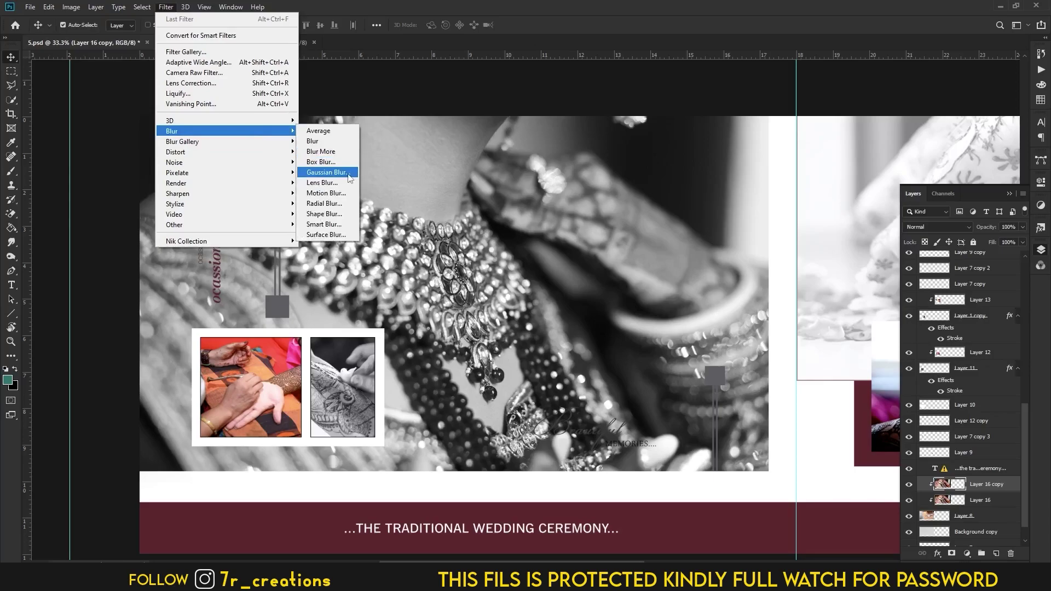
click(328, 173)
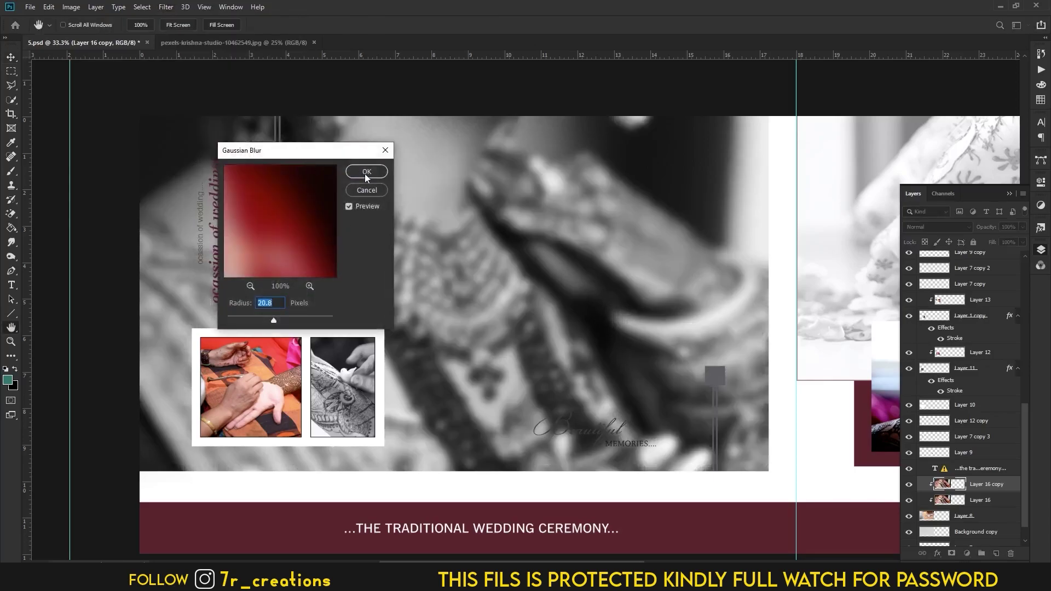
click(369, 173)
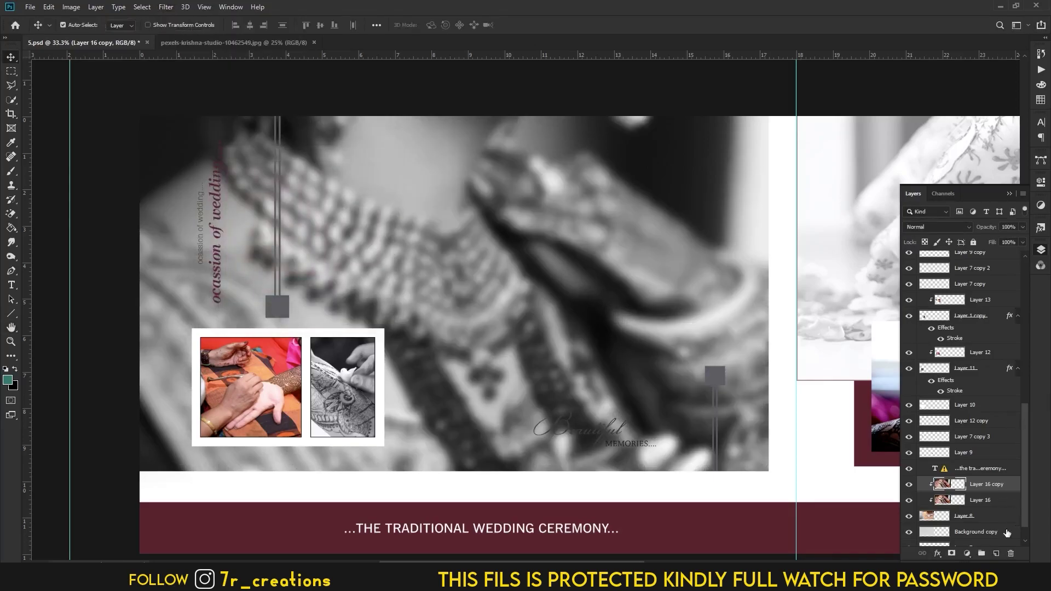
click(951, 553)
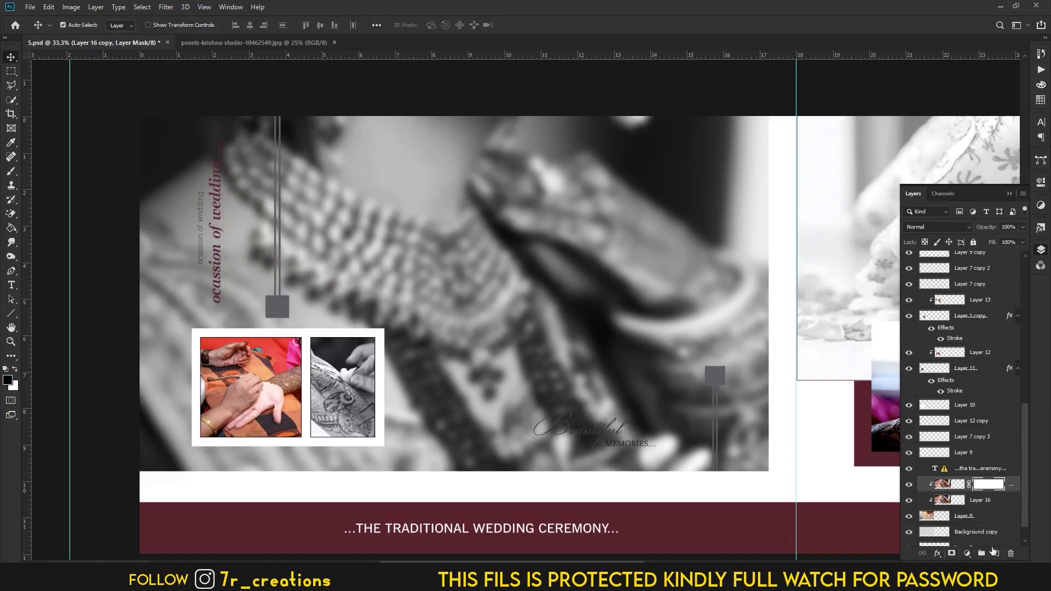
Step: Paint black on the mask with an enlarged brush to reveal the sharp necklace and pendant
click(3, 173)
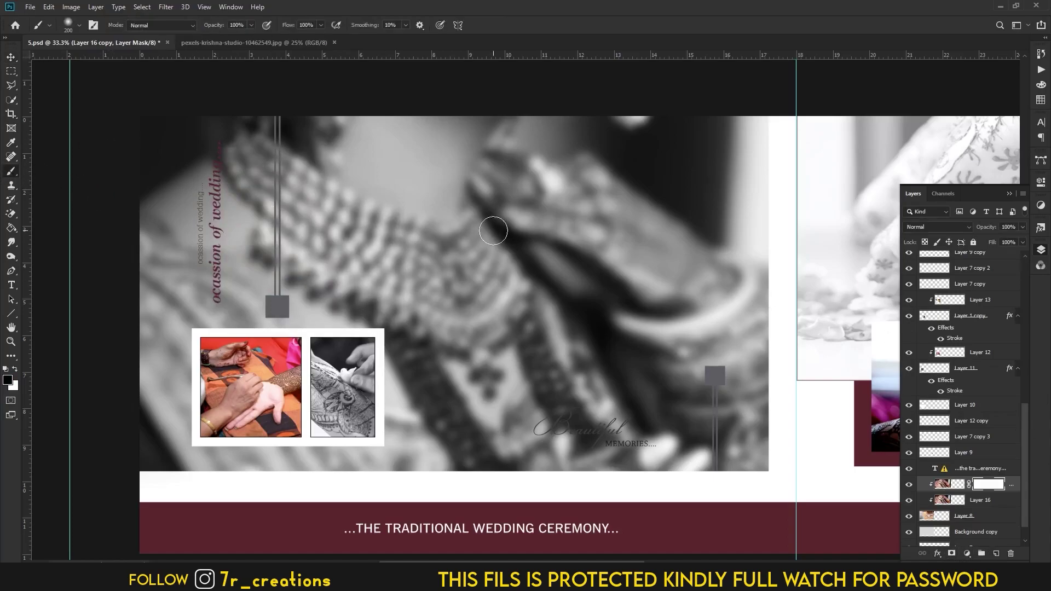
key(bracketright)
key(bracketright)
key(bracketright)
key(bracketright)
key(bracketright)
click(264, 182)
mouse_move(263, 181)
mouse_down()
mouse_move(313, 216)
mouse_move(324, 241)
mouse_move(443, 288)
mouse_move(467, 285)
mouse_move(496, 241)
mouse_move(504, 274)
mouse_move(480, 350)
mouse_move(434, 376)
mouse_move(492, 432)
mouse_move(532, 391)
mouse_move(553, 391)
mouse_move(580, 427)
mouse_move(608, 438)
mouse_move(597, 457)
mouse_up()
mouse_move(333, 241)
mouse_down()
mouse_move(252, 175)
mouse_move(274, 153)
mouse_move(481, 300)
mouse_move(503, 257)
mouse_move(471, 252)
mouse_move(539, 362)
mouse_move(553, 438)
mouse_move(493, 427)
mouse_move(479, 403)
mouse_move(509, 405)
mouse_move(482, 378)
mouse_move(493, 411)
mouse_move(542, 389)
mouse_up()
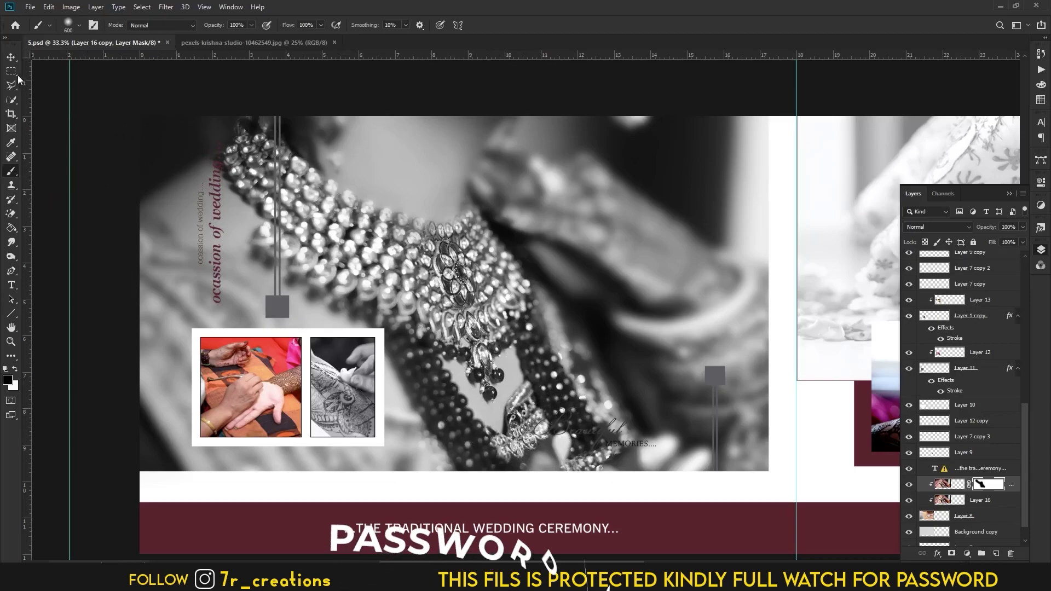
click(12, 58)
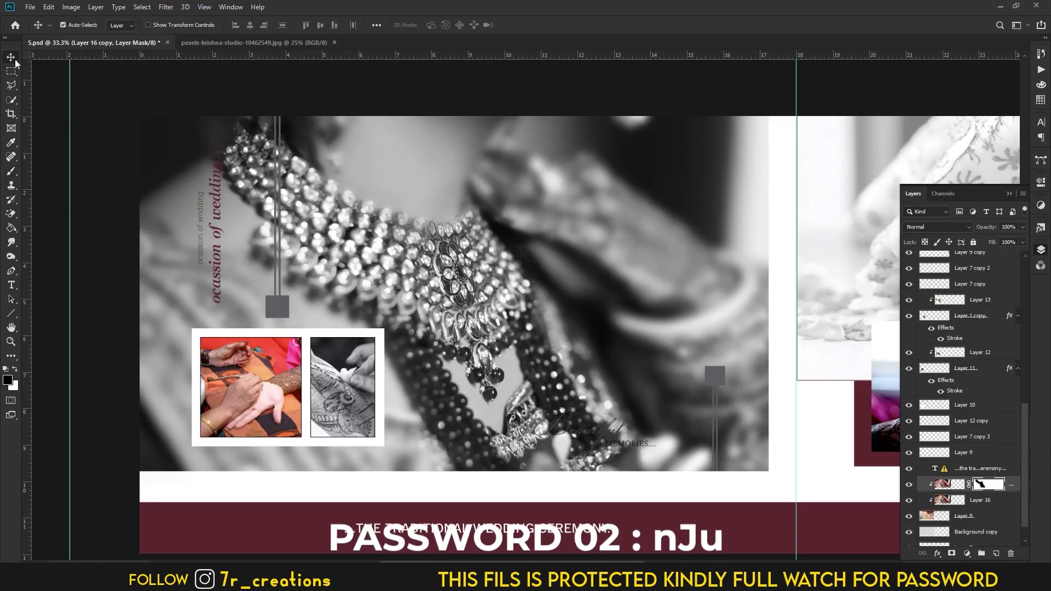
Step: Add a Color Overlay effect to the Beautiful text layer and bring up its colour picker
click(592, 433)
click(937, 553)
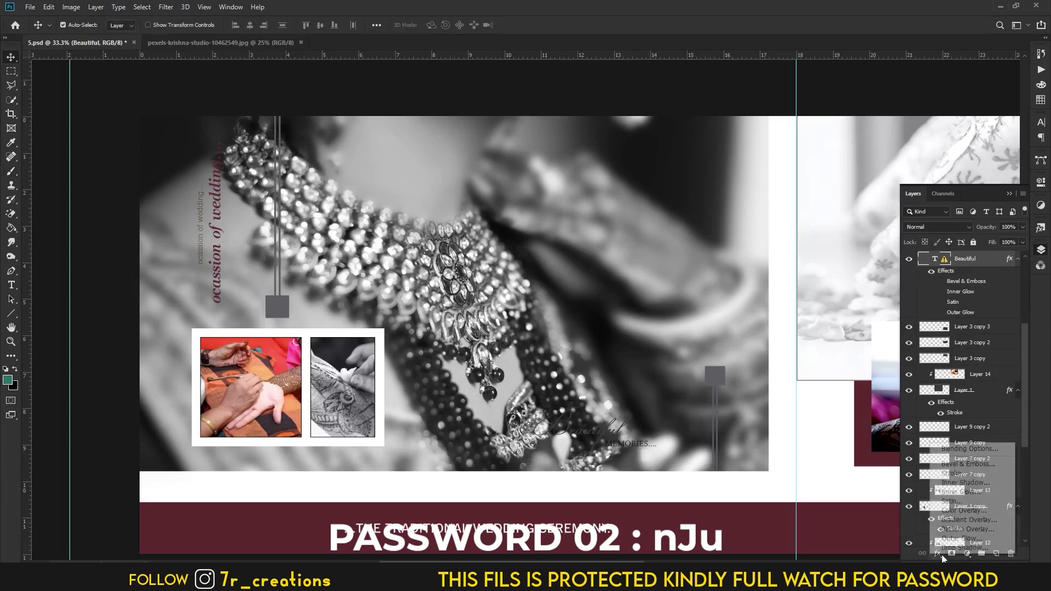
click(955, 518)
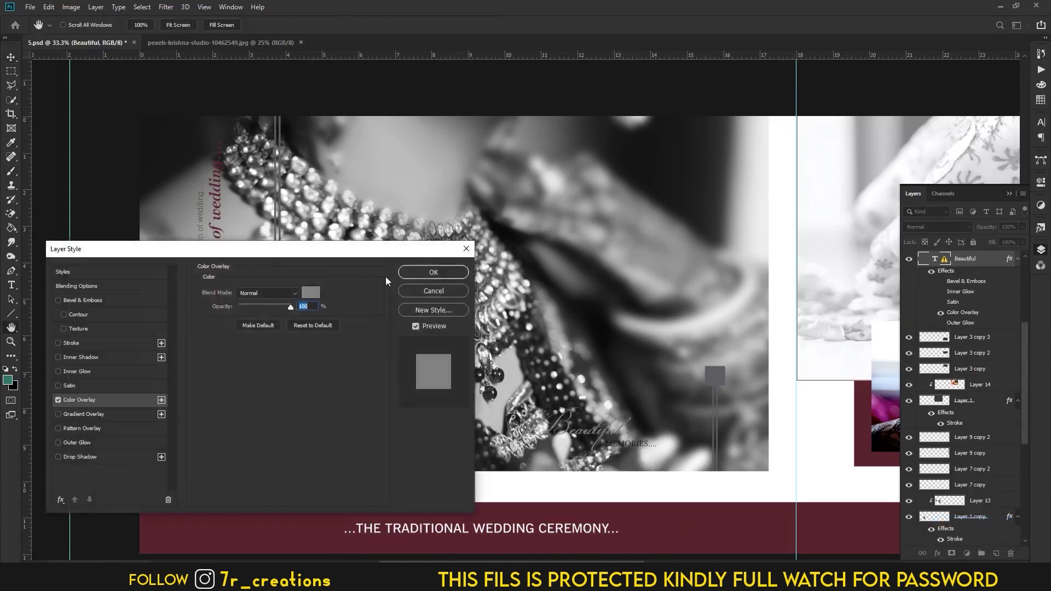
click(307, 293)
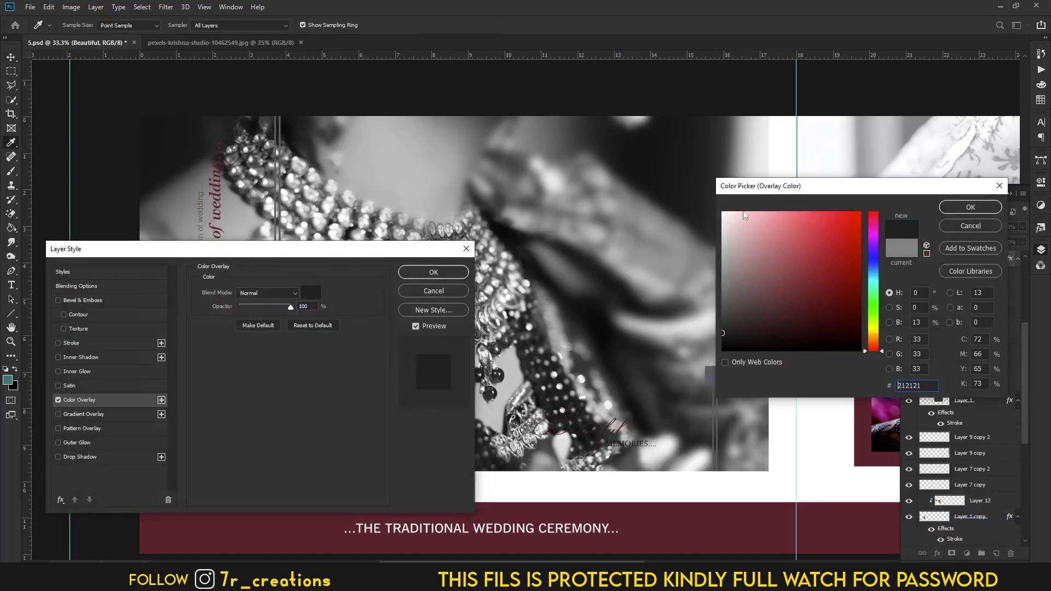
click(723, 207)
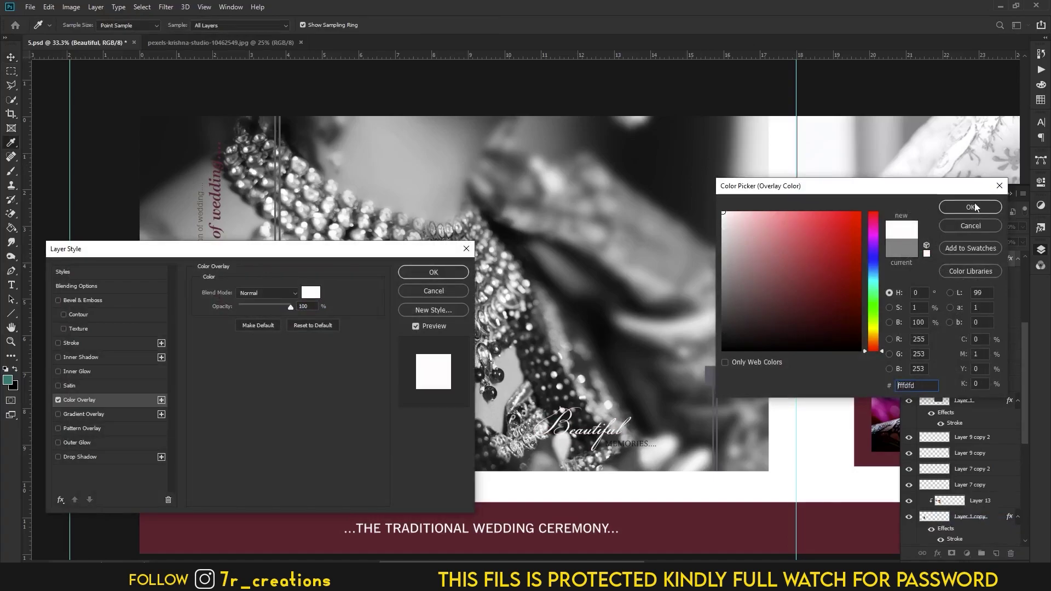
Step: Try red, yellow, purple, pink, white and black, then settle on bright green 24ff00
click(860, 213)
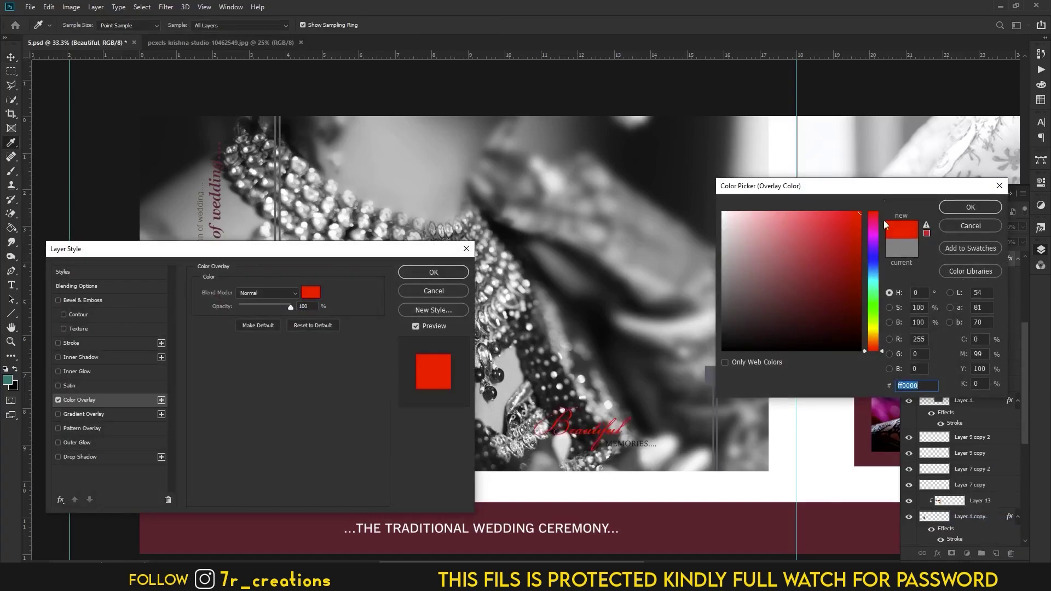
click(876, 330)
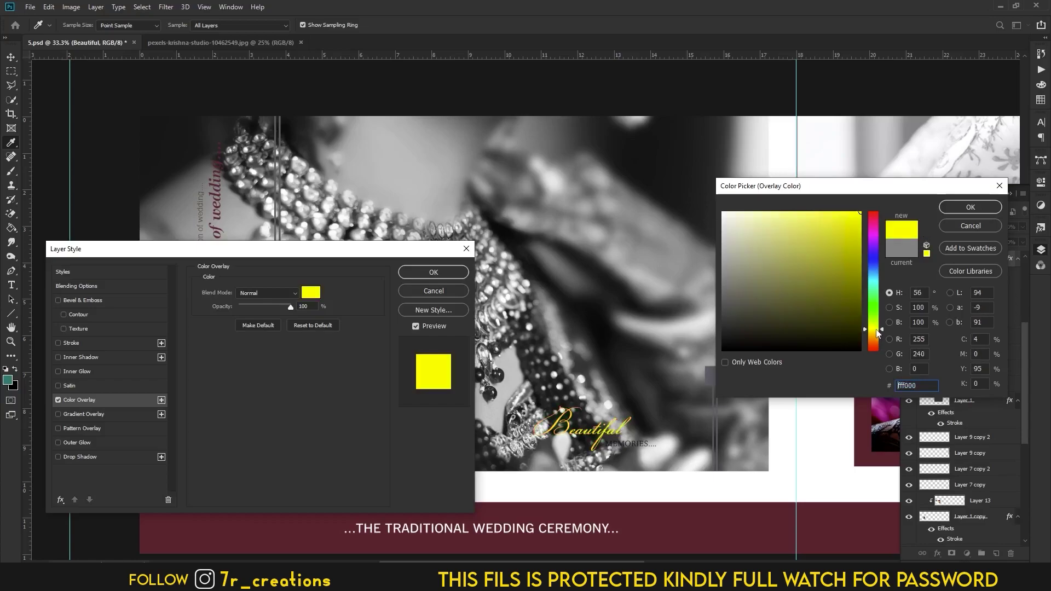
drag(876, 328, 874, 245)
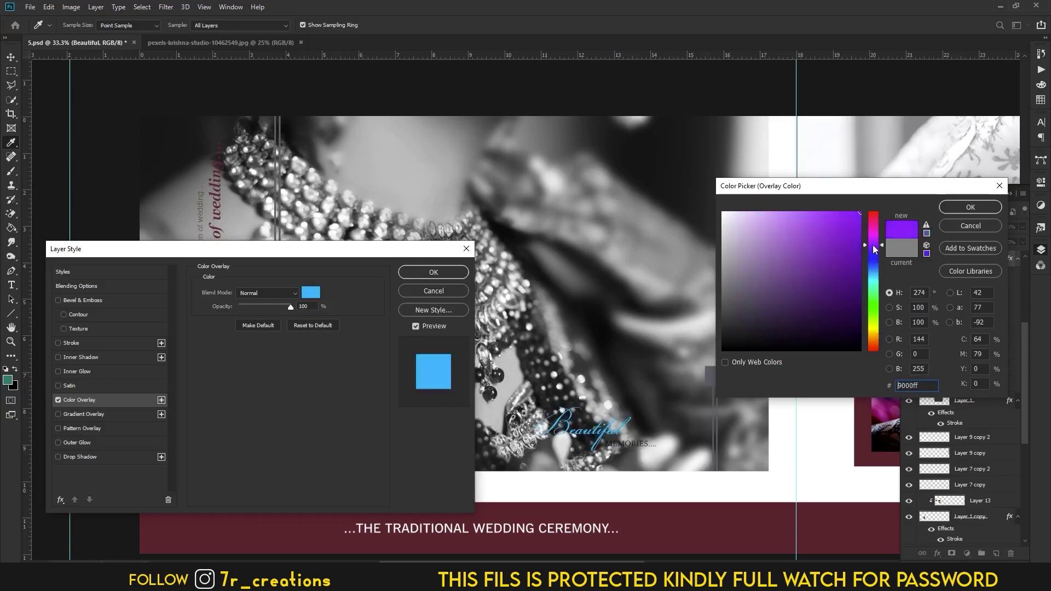
click(875, 227)
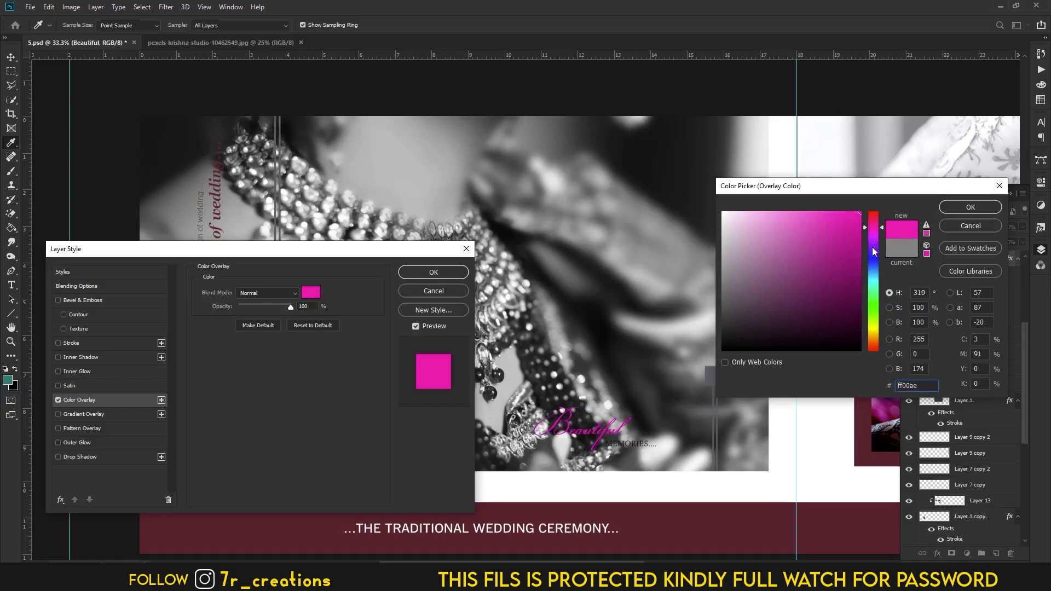
drag(726, 299, 716, 210)
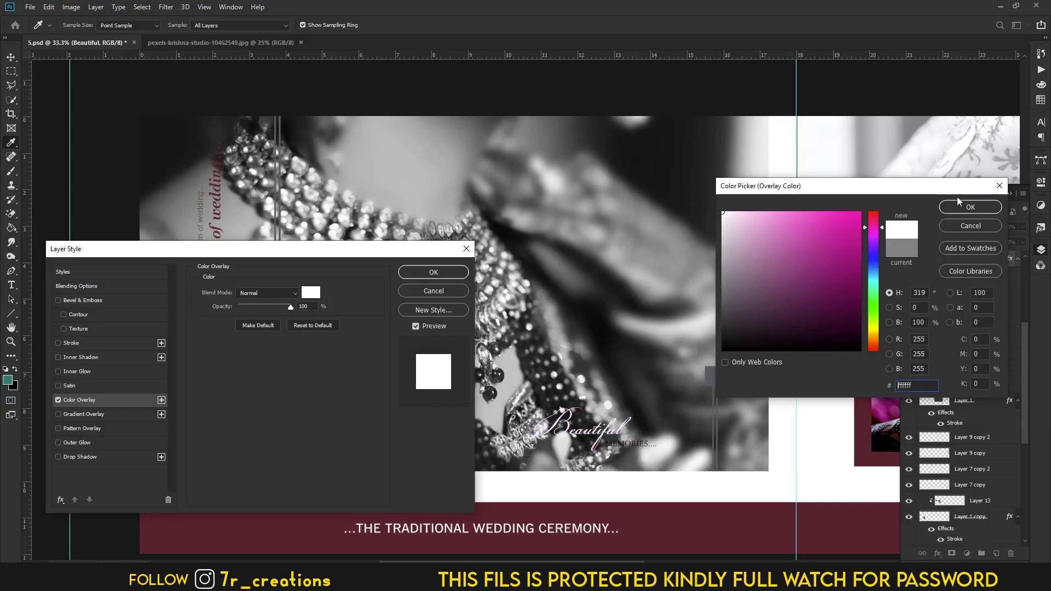
drag(725, 347, 715, 360)
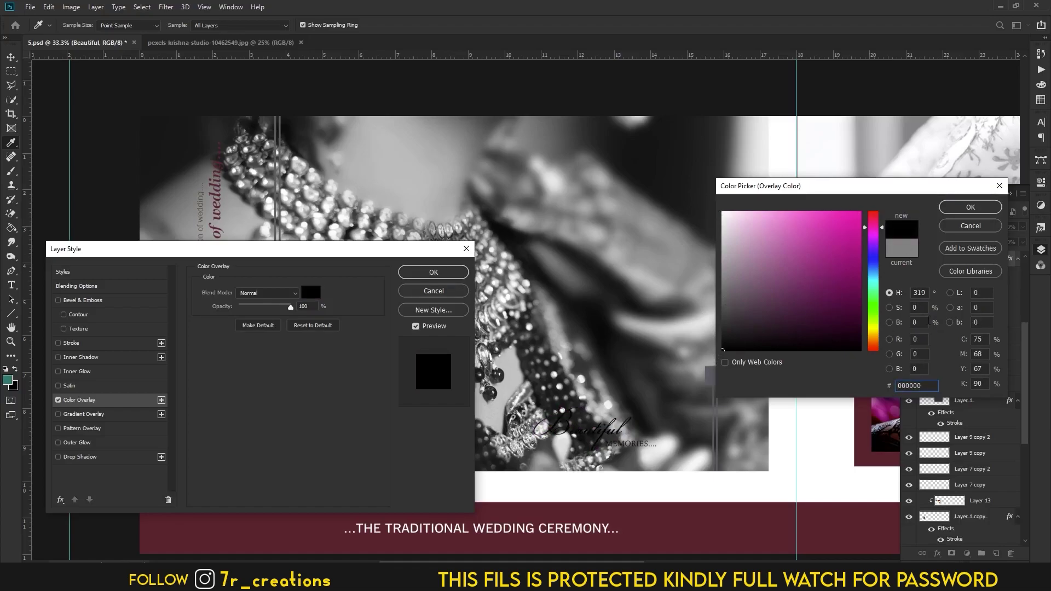
click(878, 316)
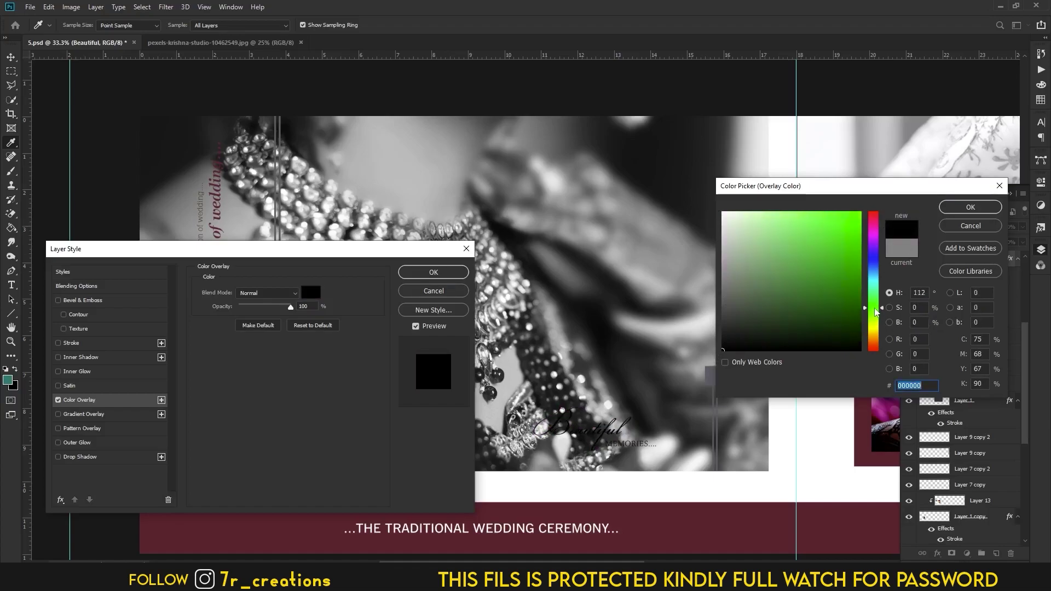
click(857, 221)
drag(876, 186, 886, 173)
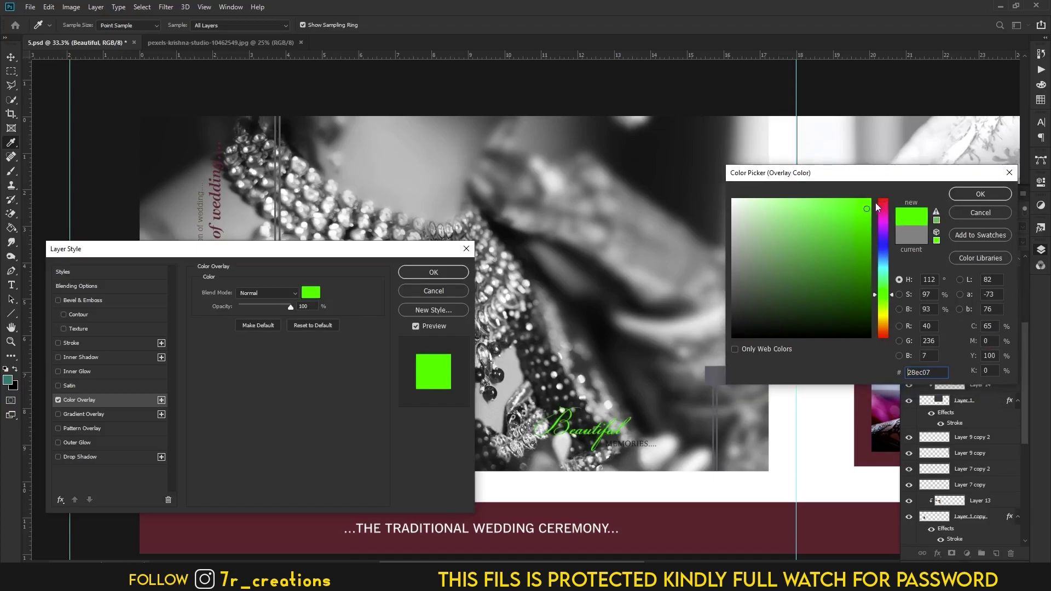
click(872, 197)
click(980, 193)
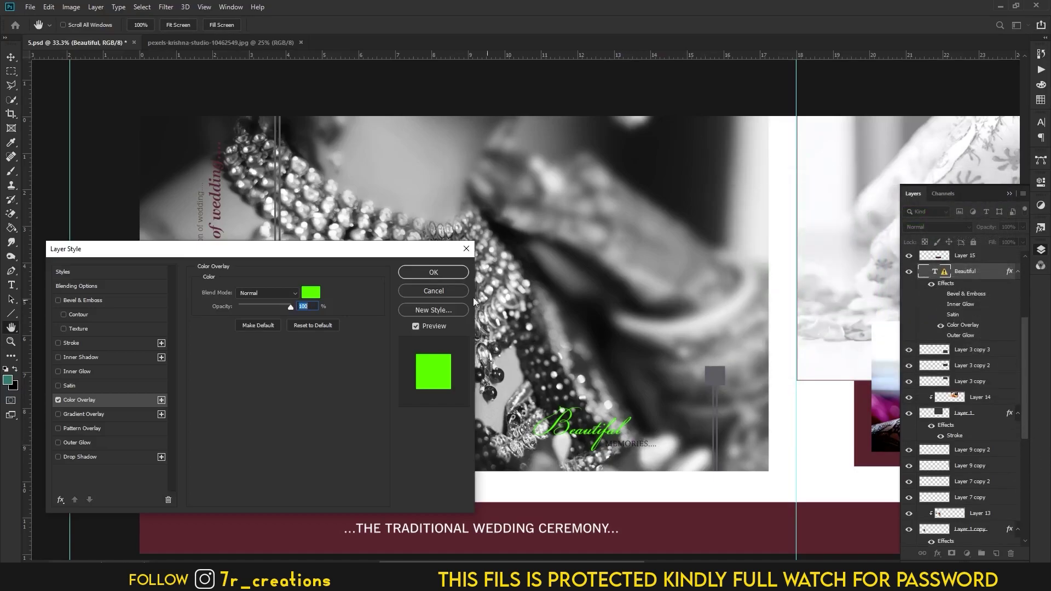
Step: Apply Beautiful's overlay, then give the memories text a Color Overlay eyedropped from that green
click(441, 277)
key(v)
click(629, 446)
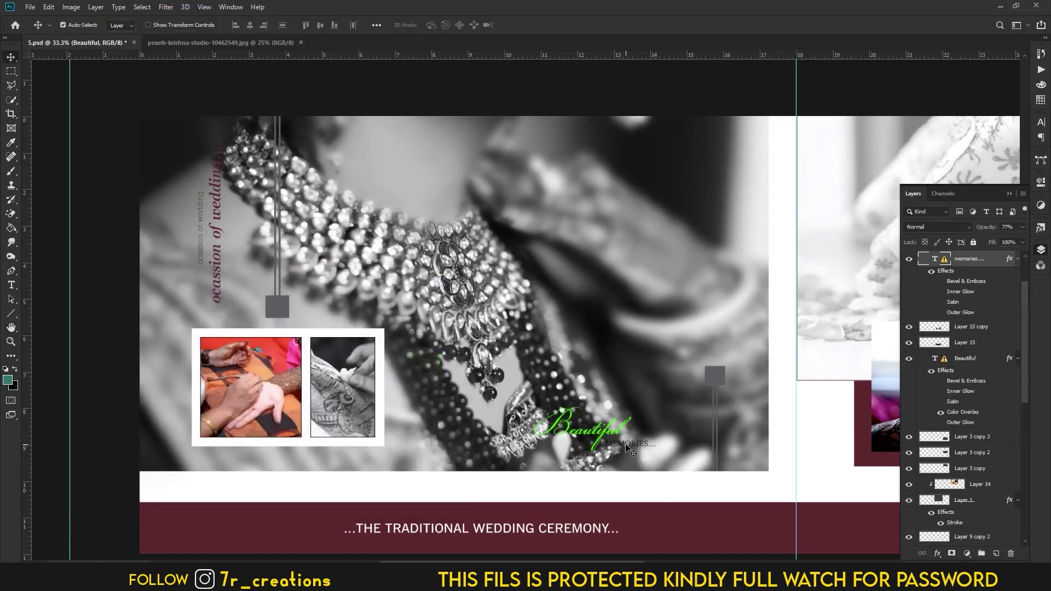
click(937, 554)
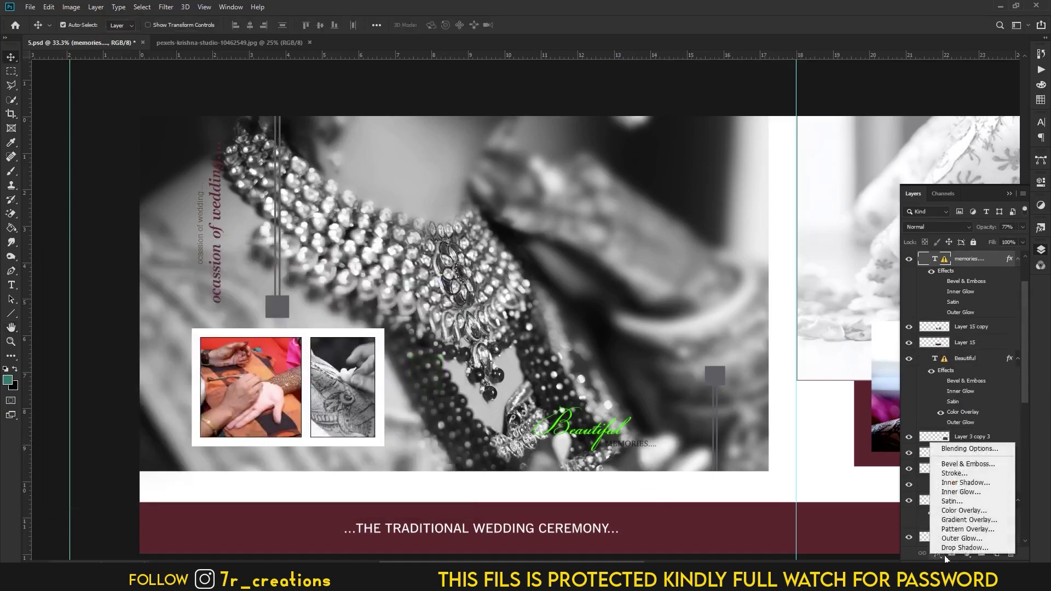
click(964, 510)
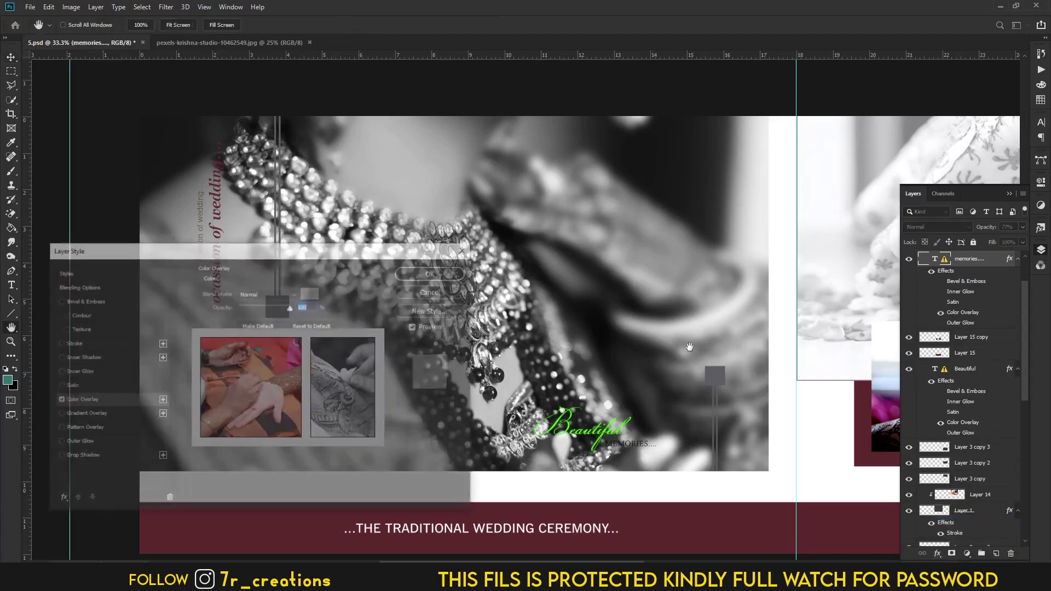
click(307, 295)
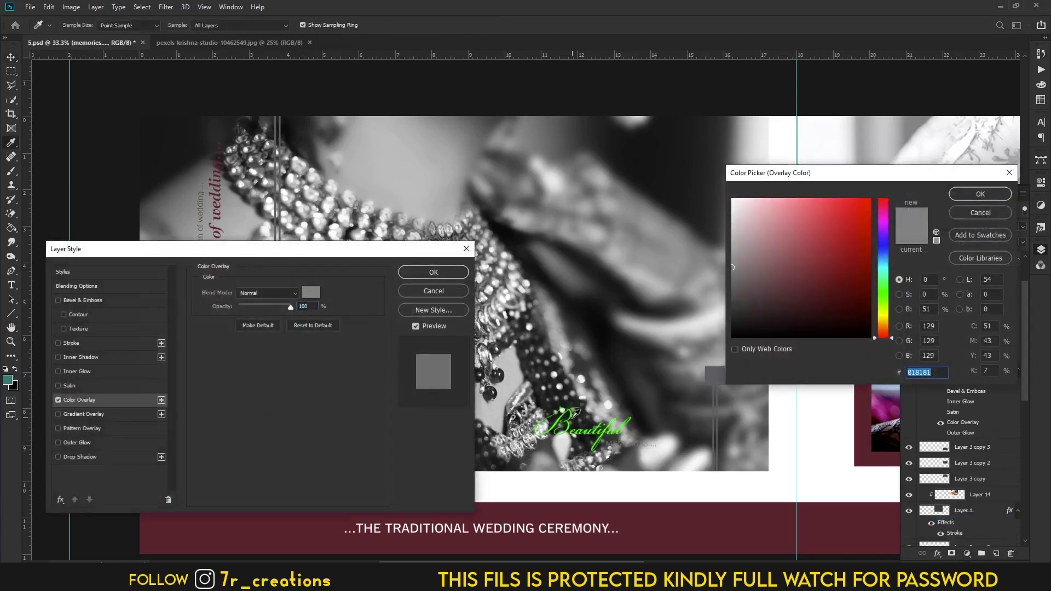
click(560, 419)
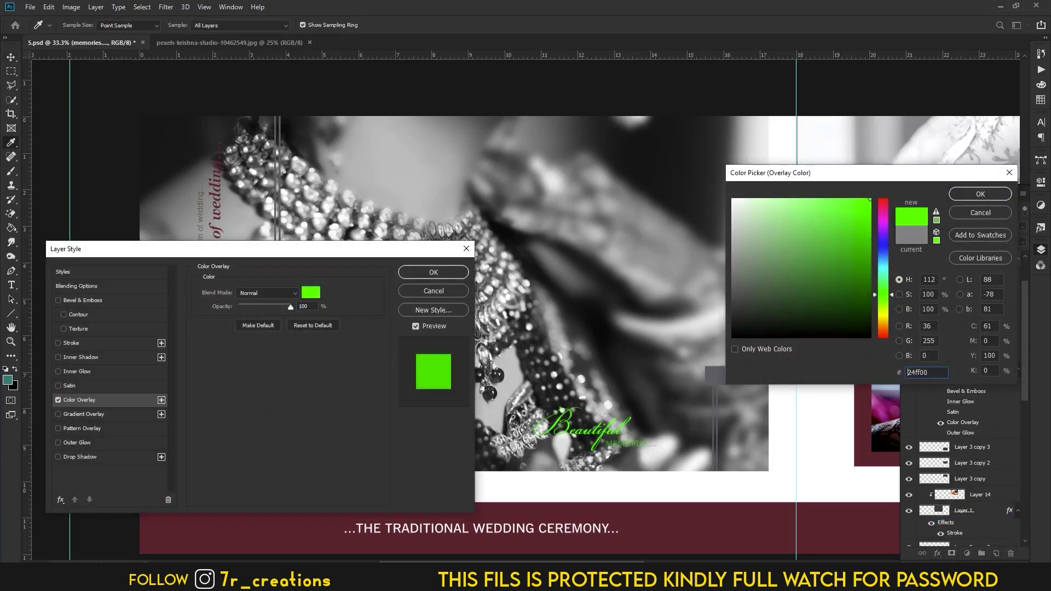
click(979, 194)
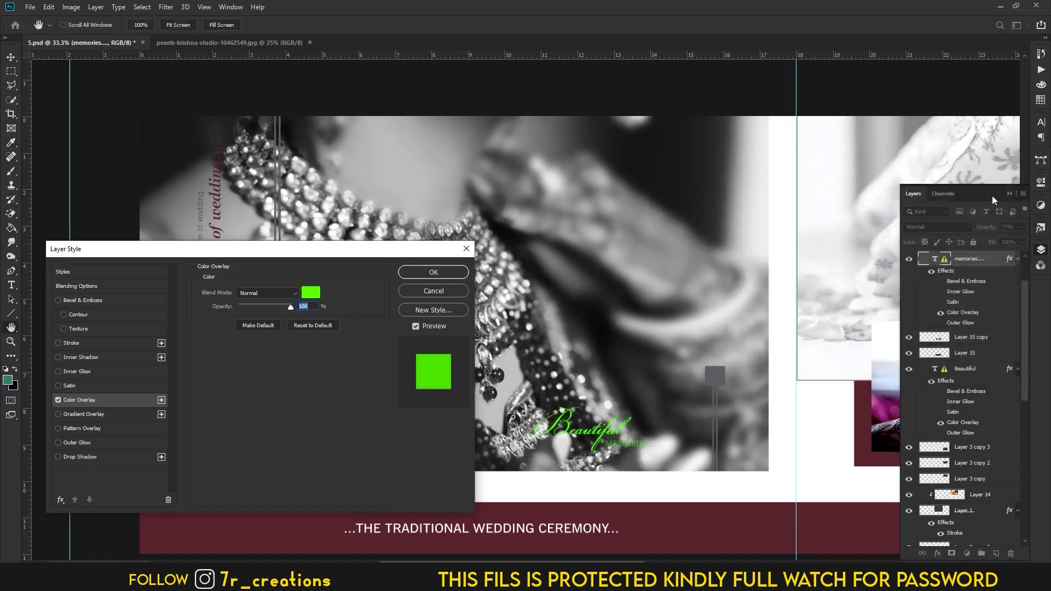
click(433, 273)
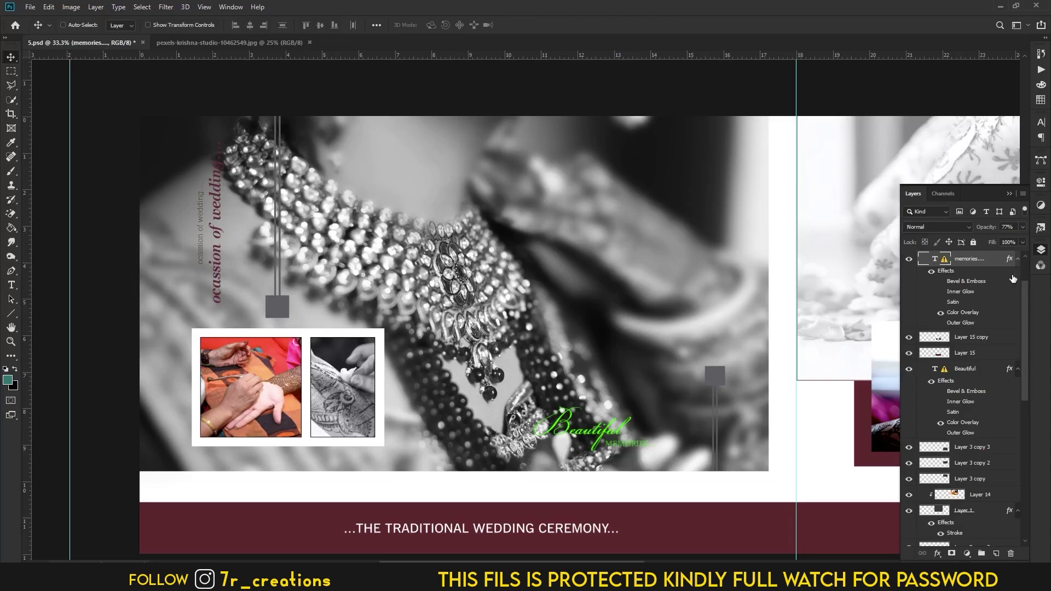
Step: Move the Beautiful MEMORIES title to the top-right corner of the jewellery photo
click(1018, 259)
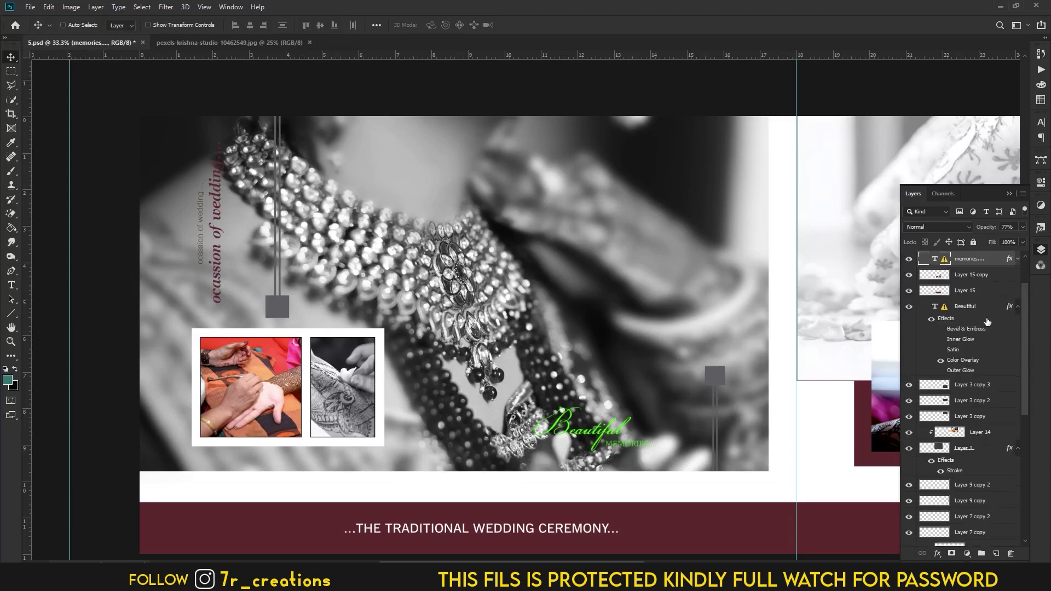
click(1018, 307)
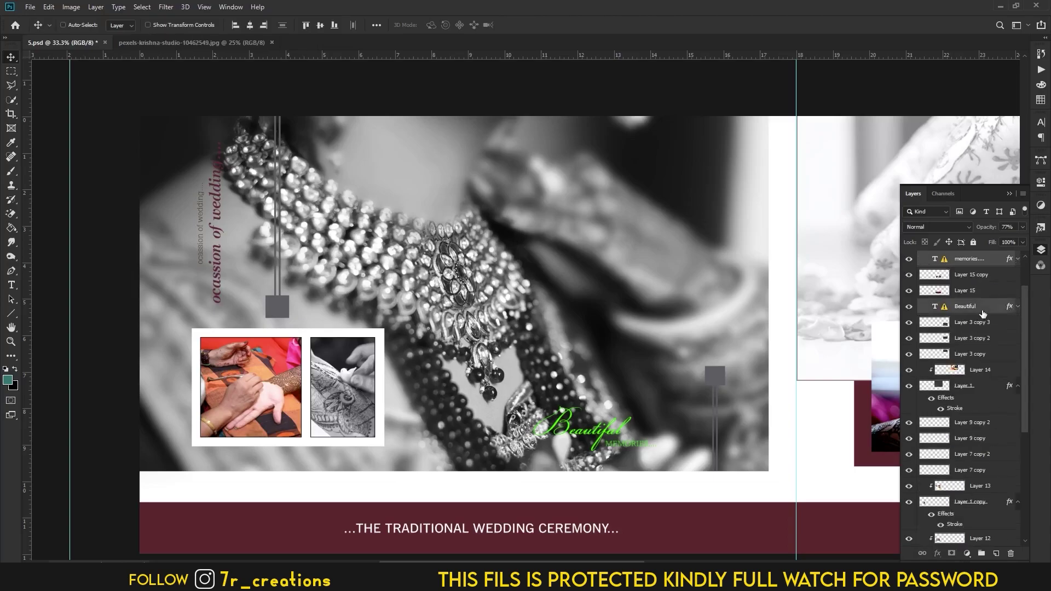
key(ctrl+t)
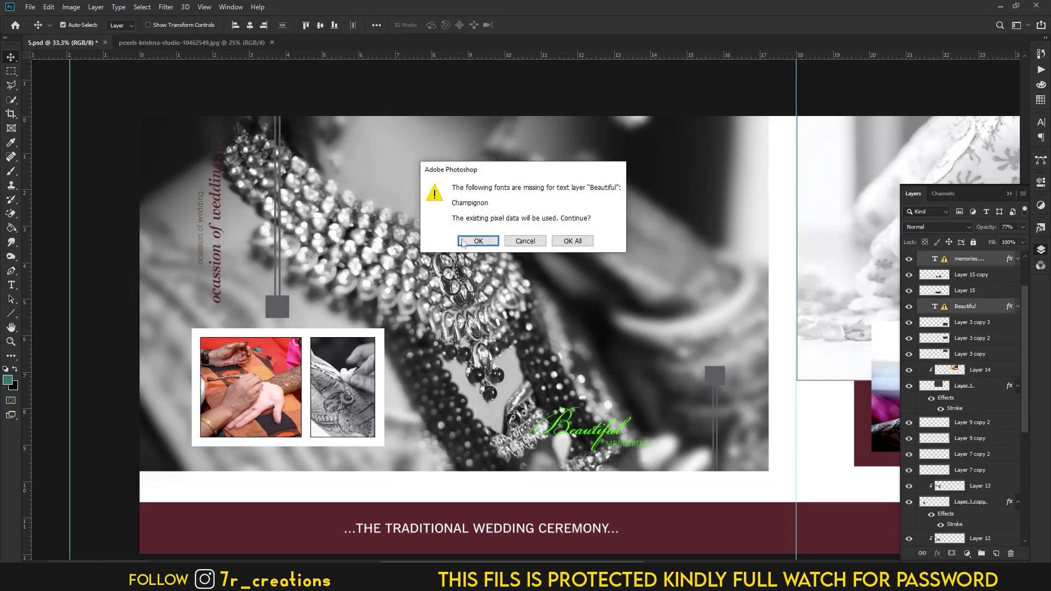
click(484, 241)
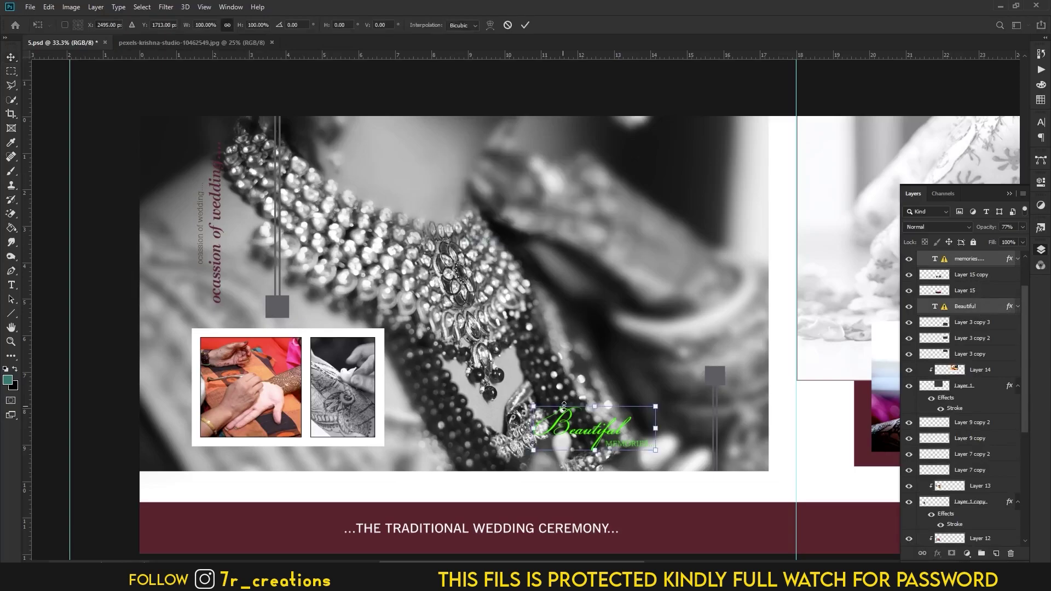
mouse_move(602, 431)
mouse_down()
mouse_move(676, 482)
mouse_move(673, 395)
mouse_move(711, 177)
mouse_move(705, 153)
mouse_up()
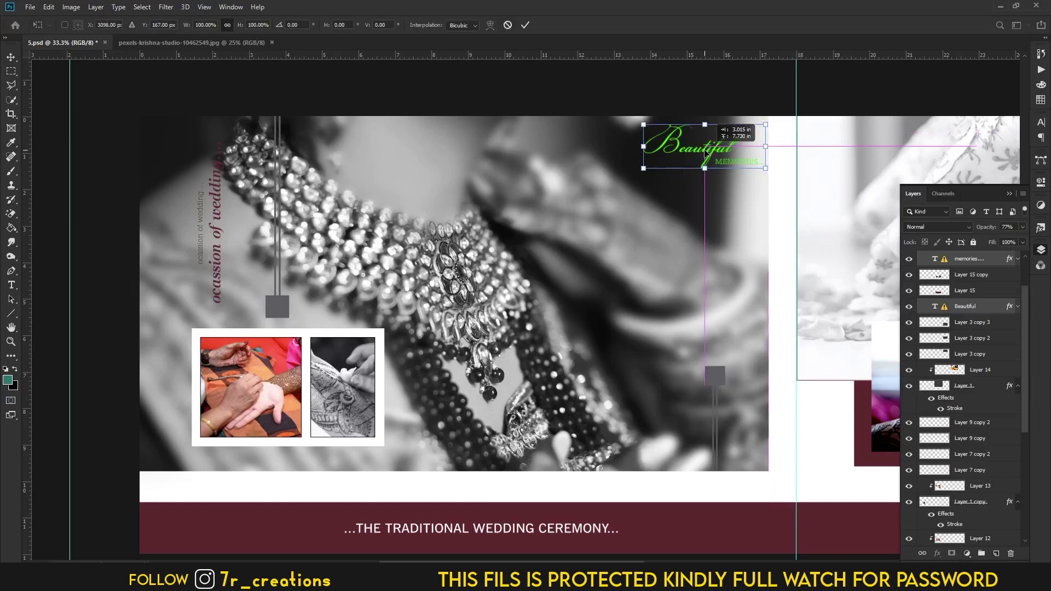
click(525, 25)
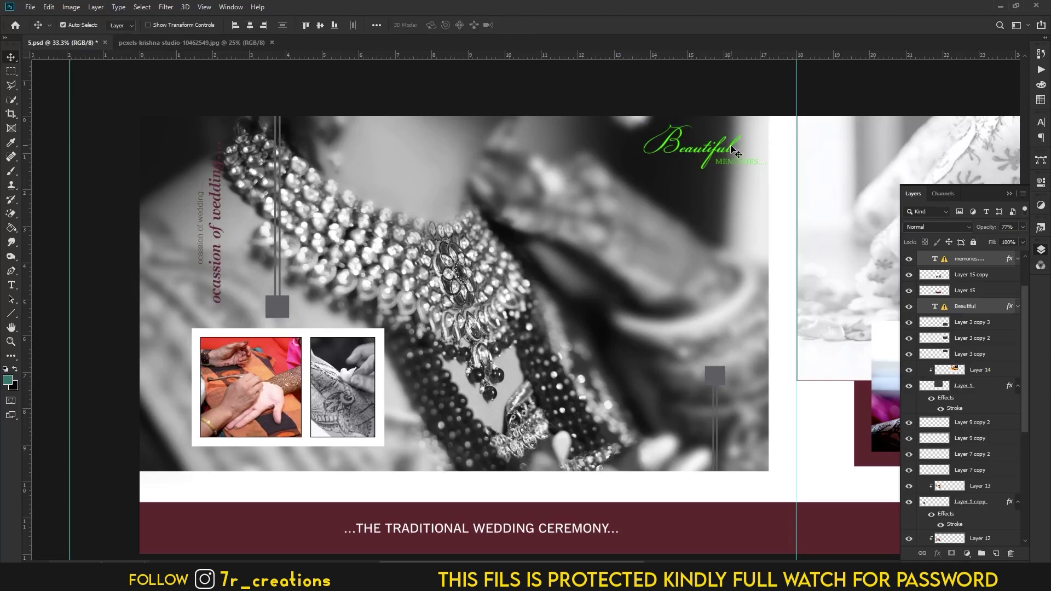
Step: Nudge the title slightly further left and commit its new position
double_click(740, 159)
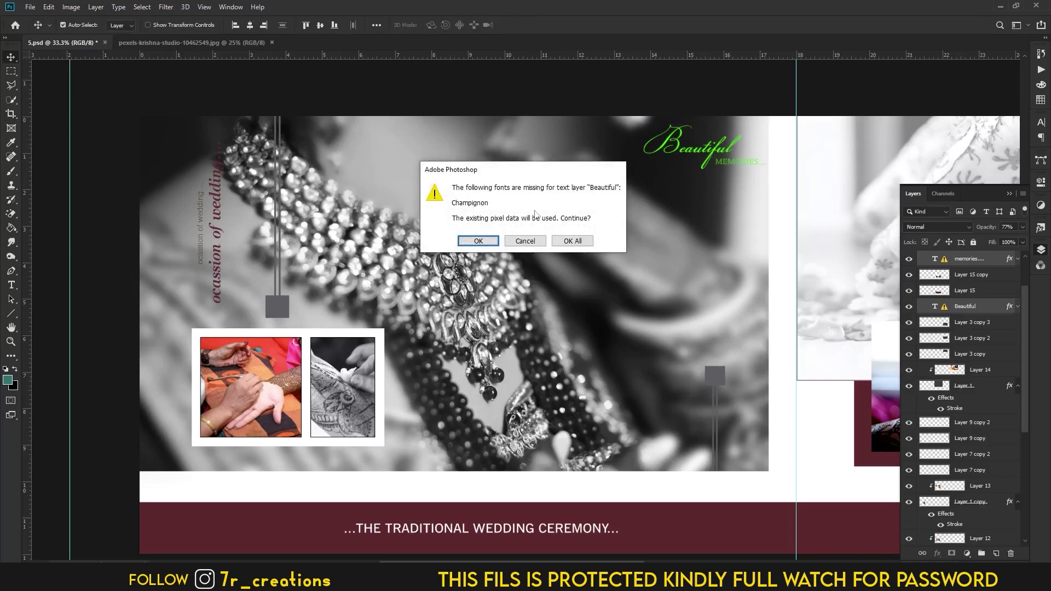
click(476, 241)
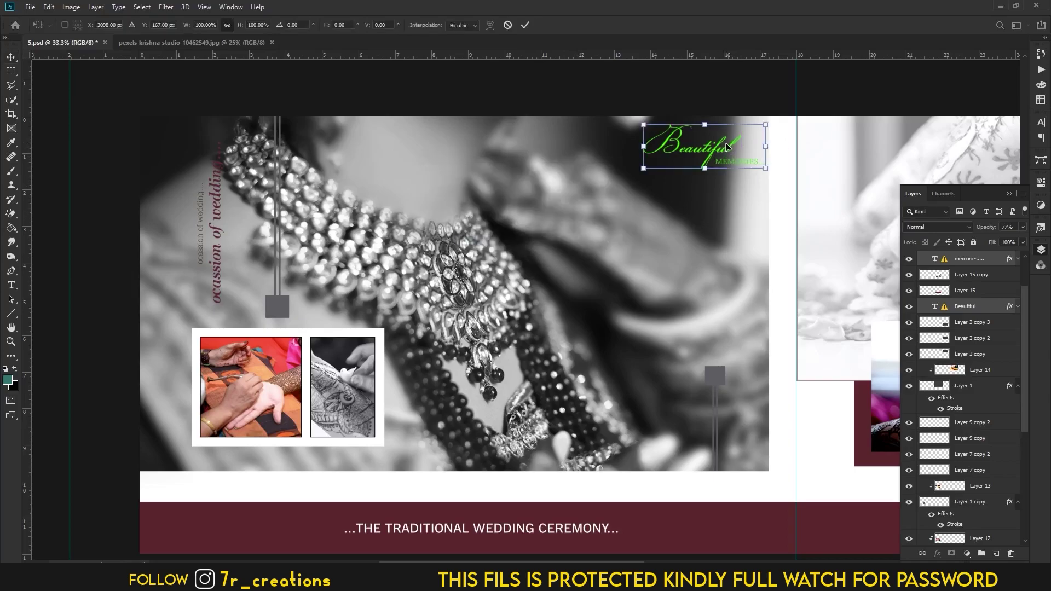
drag(726, 146, 684, 148)
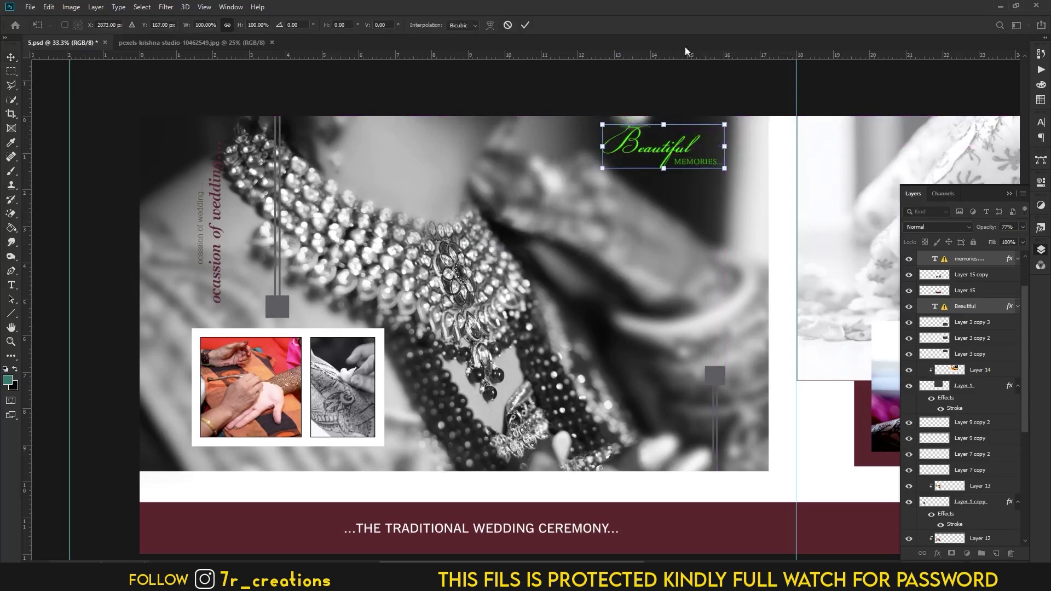
click(524, 25)
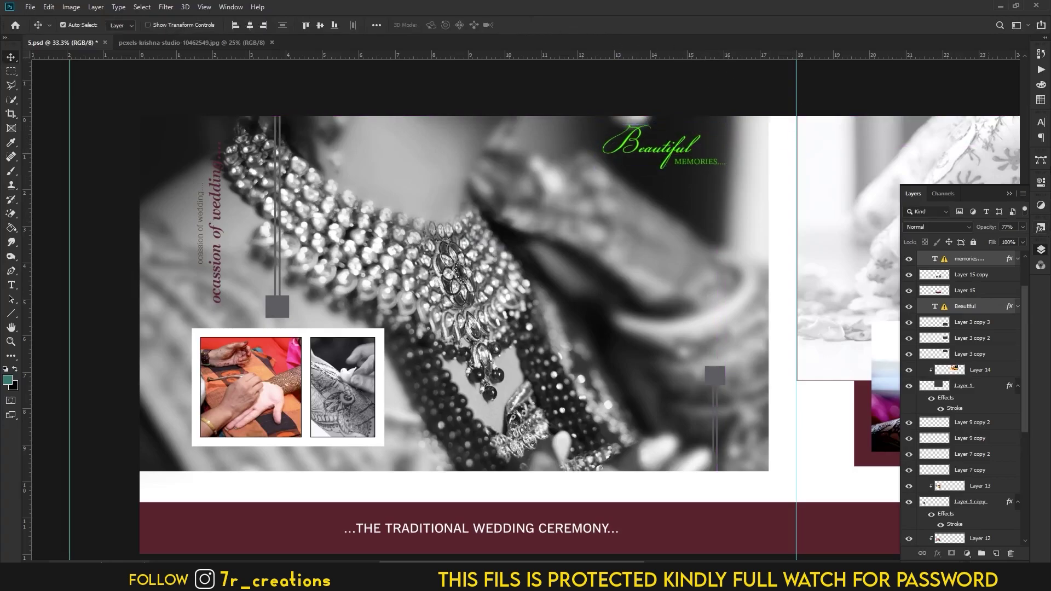
Step: Give the large vertical 'ocassion of wedding' title a bright red #ff0023 Color Overlay
click(216, 296)
click(938, 554)
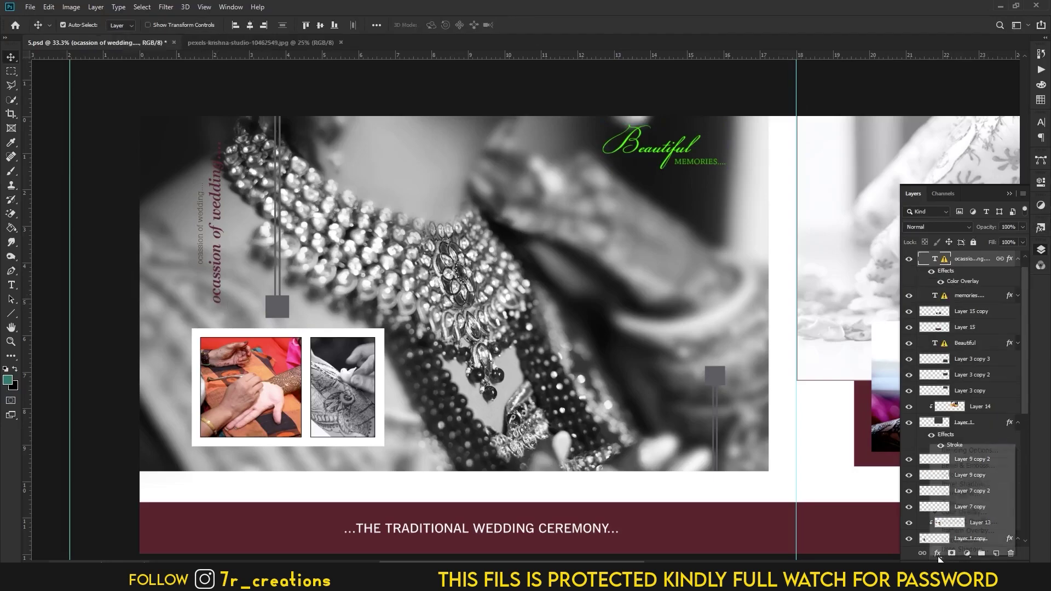
click(963, 518)
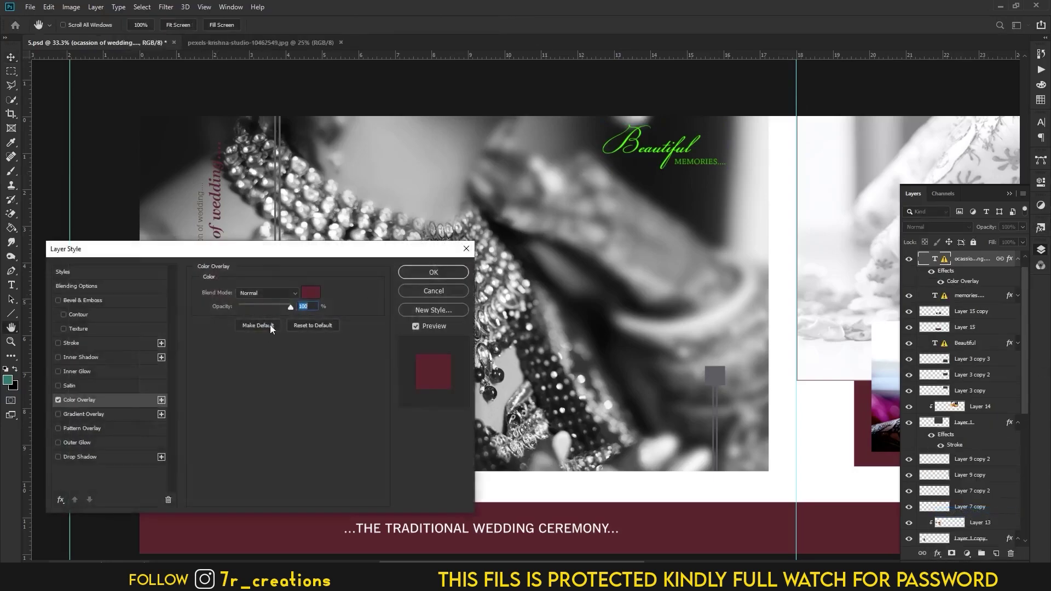
click(305, 297)
drag(824, 219, 888, 193)
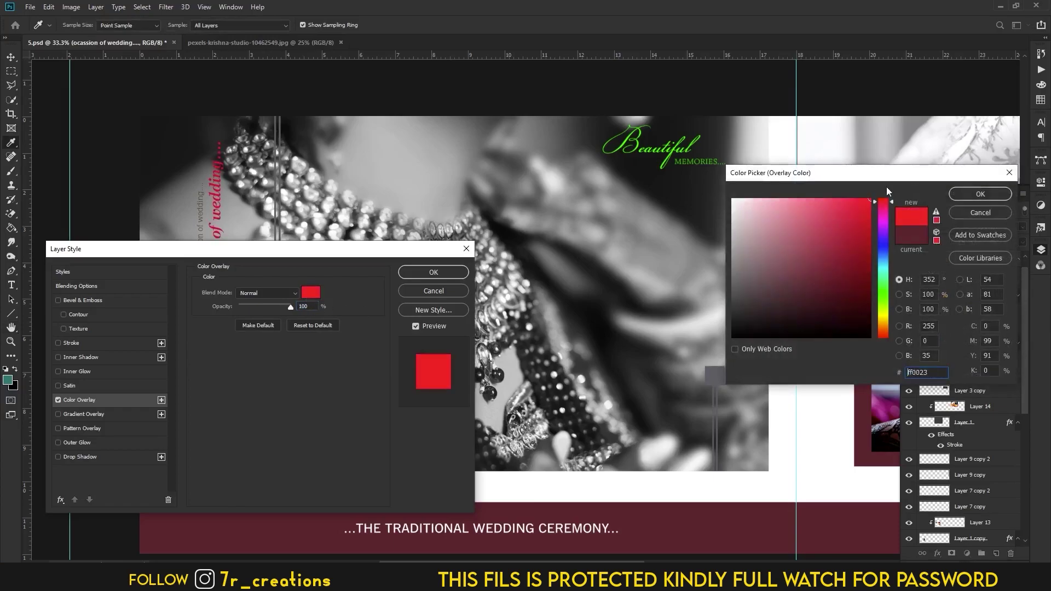
click(992, 196)
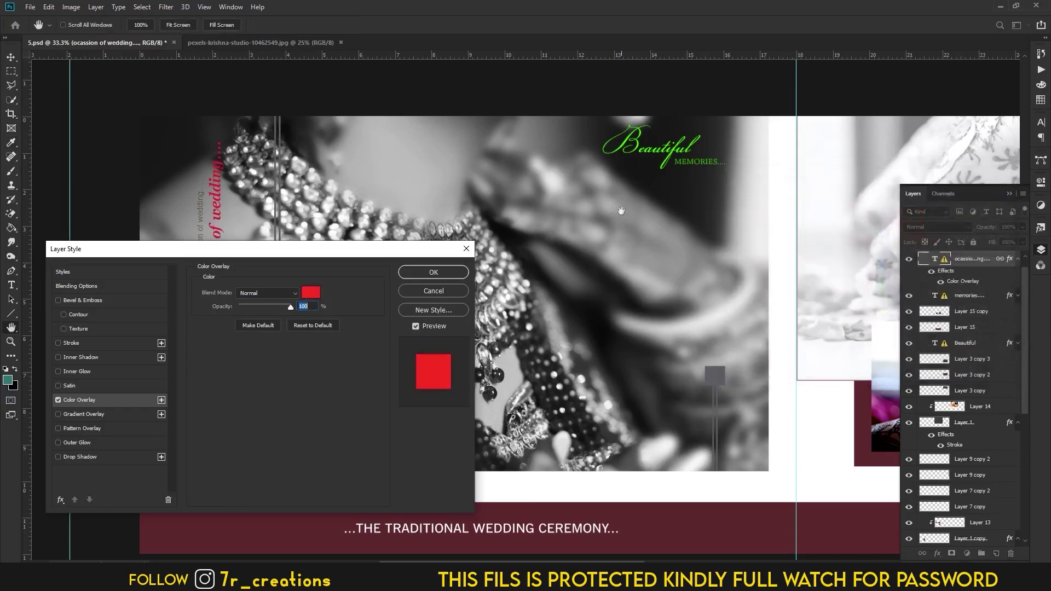
click(447, 277)
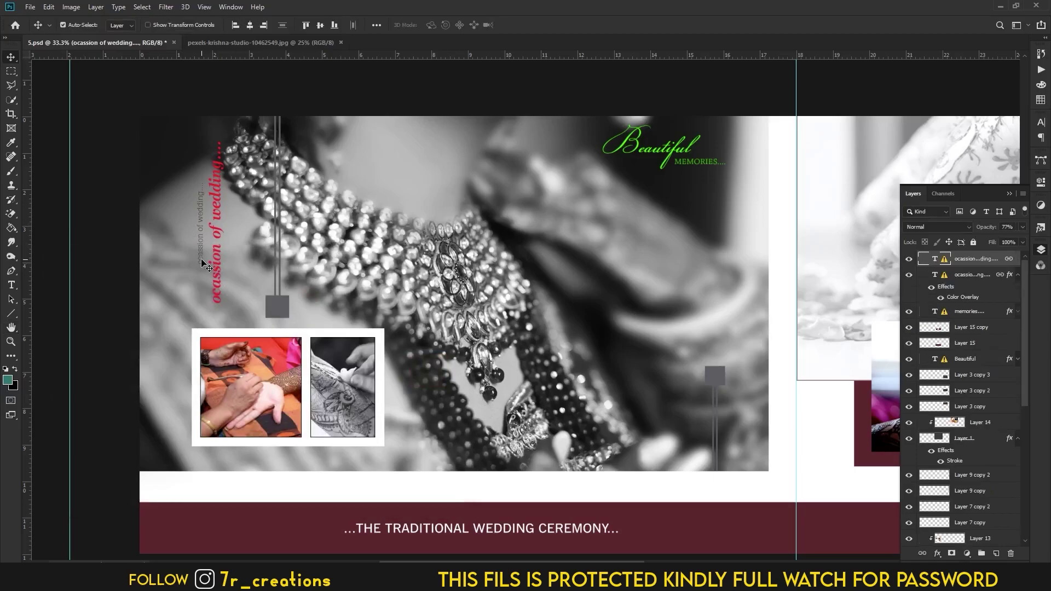
Step: Give the smaller text line beside it a white #ffffff Color Overlay
click(938, 558)
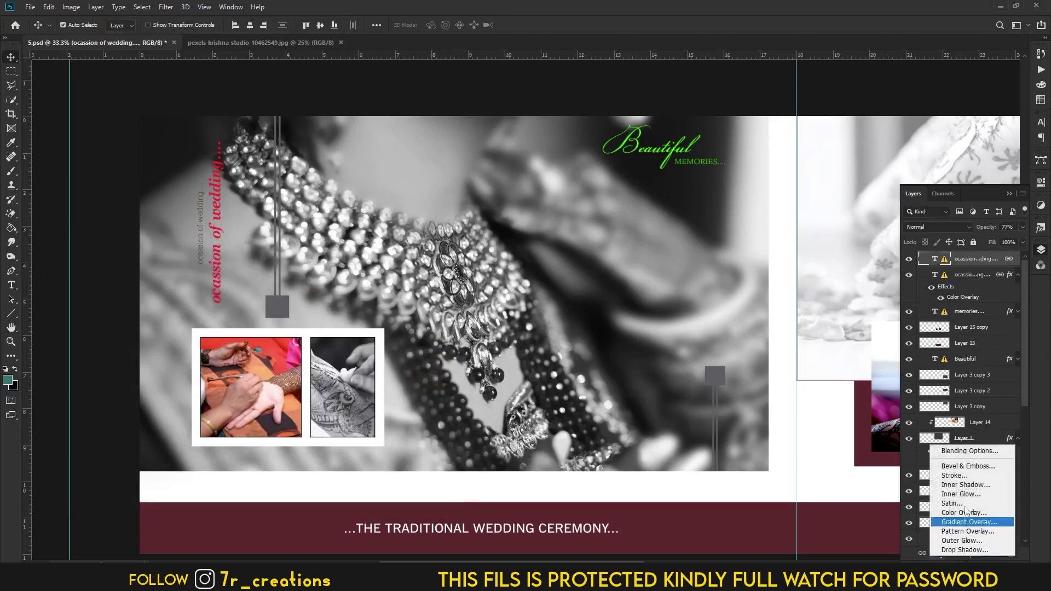
key(Escape)
key(h)
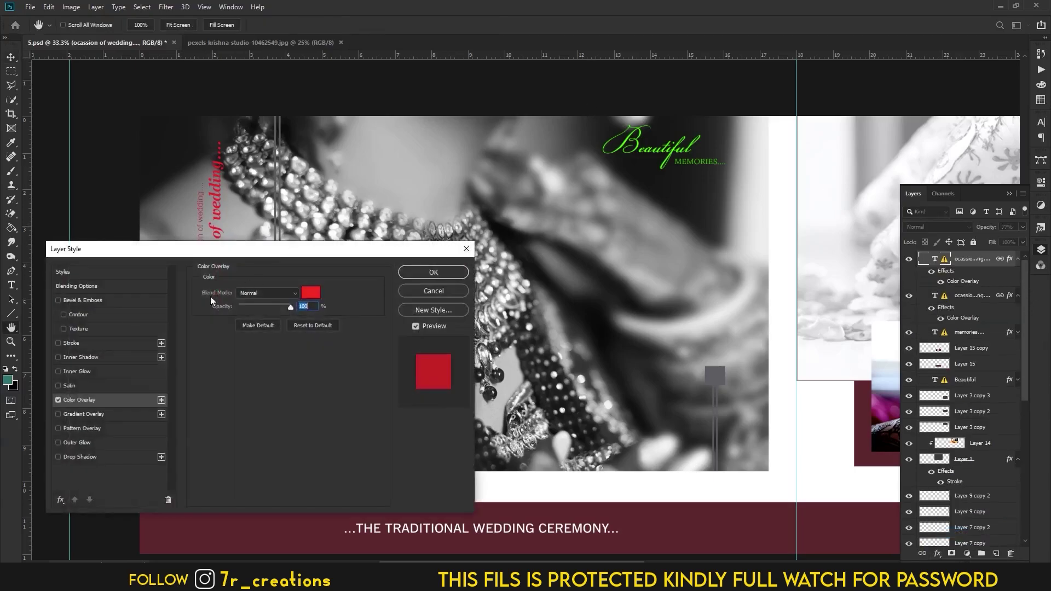
click(315, 294)
text(191919)
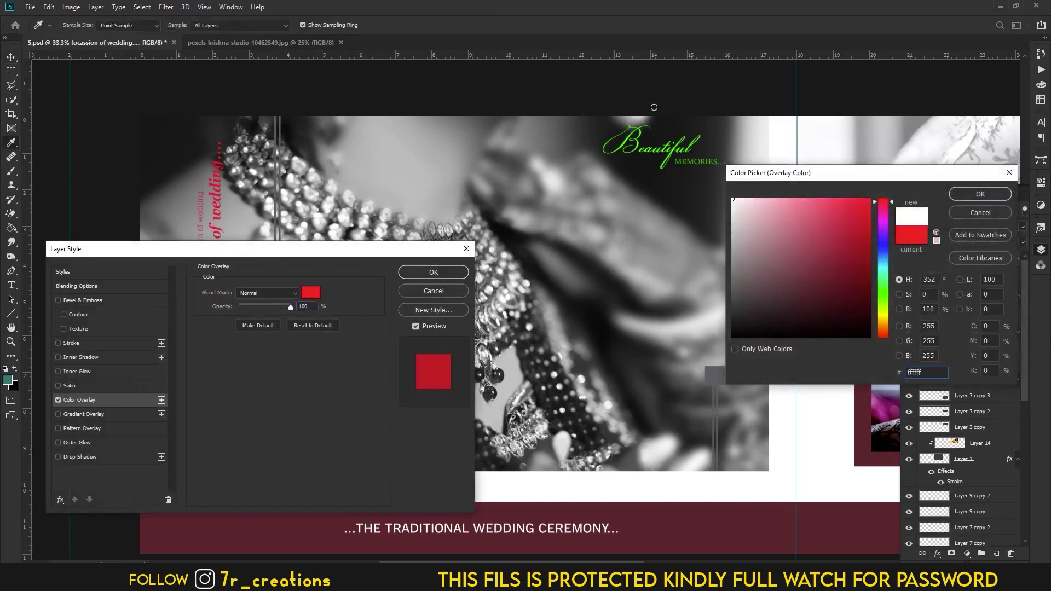
drag(758, 210, 716, 185)
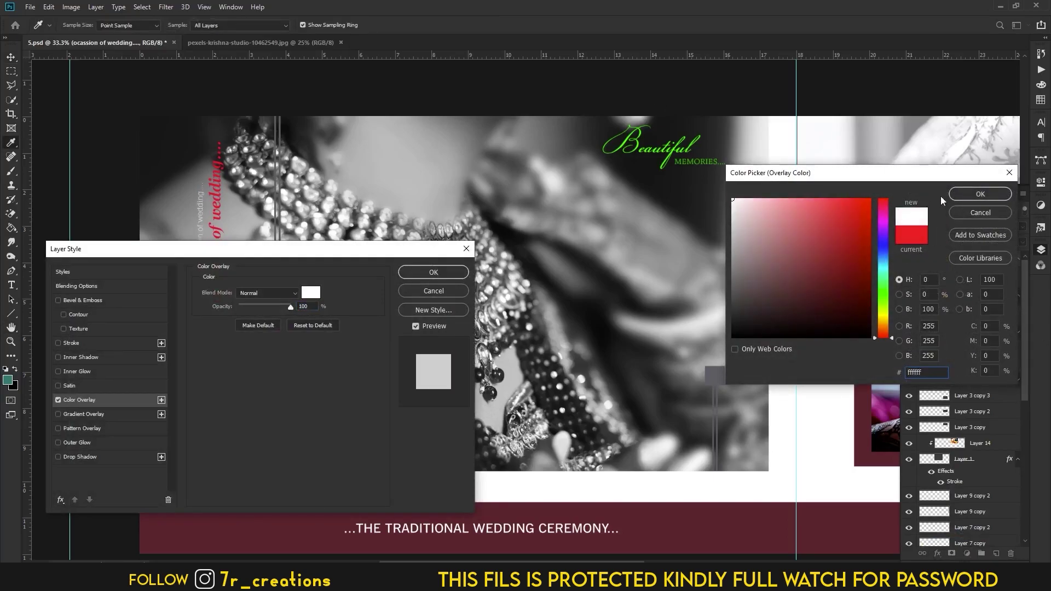
click(980, 195)
click(467, 274)
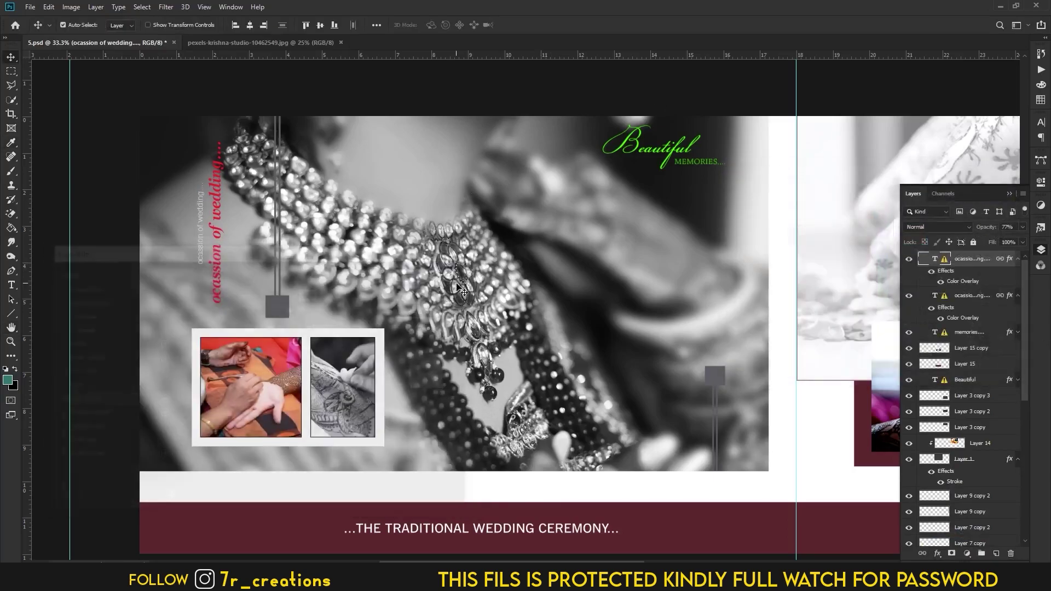
Step: Change the Beautiful layer's Color Overlay from green to white #ffffff
click(677, 158)
click(937, 554)
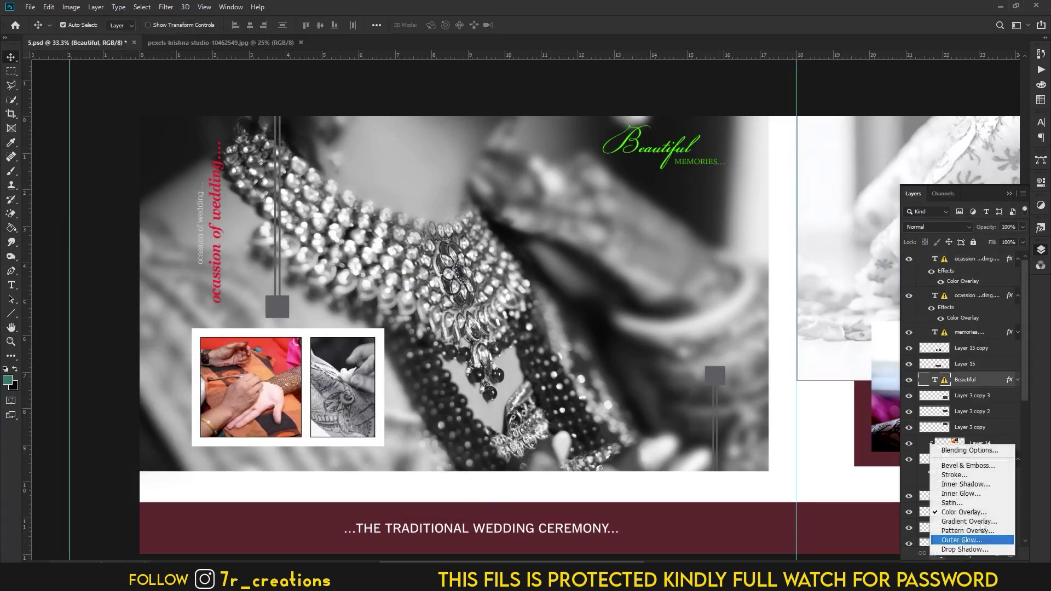
click(958, 512)
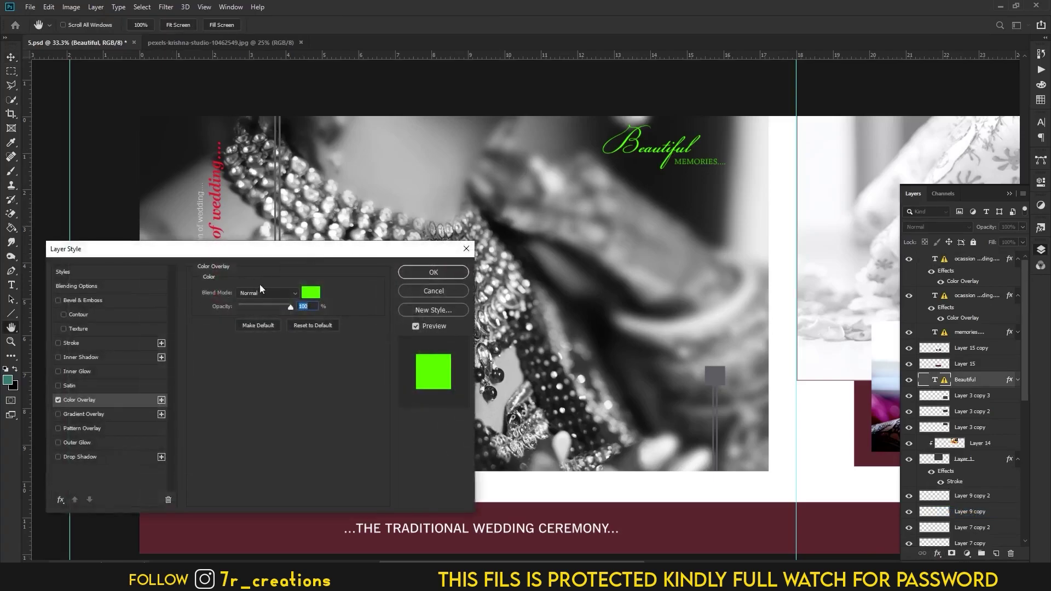
click(311, 293)
click(717, 184)
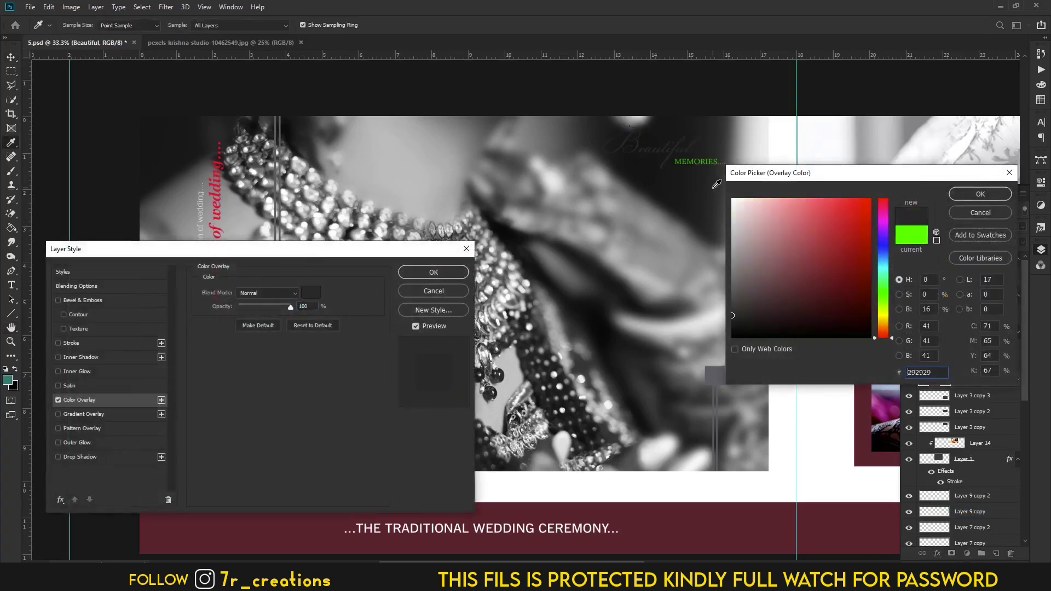
drag(821, 230, 732, 199)
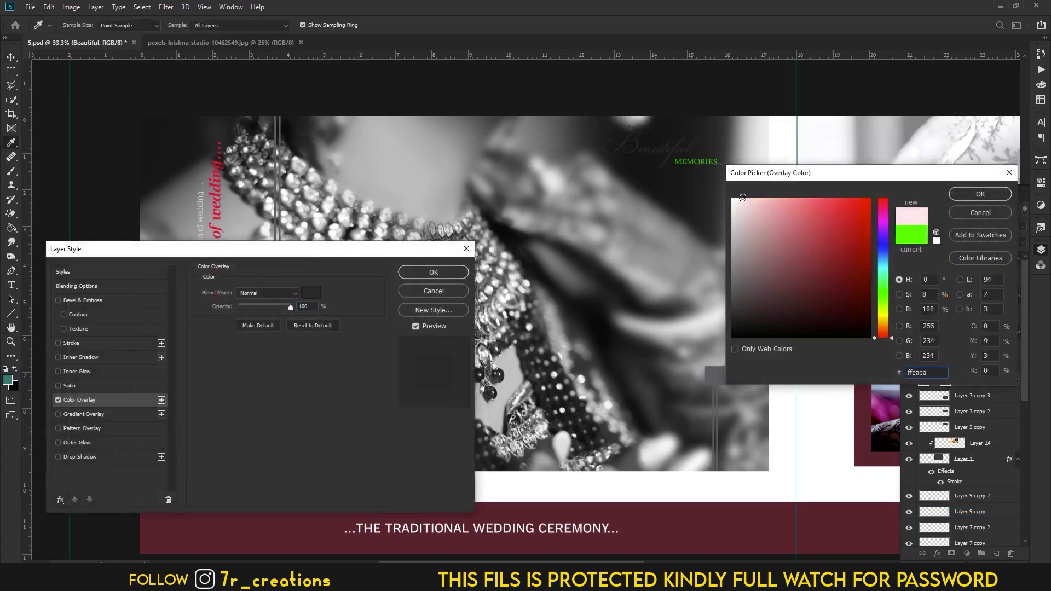
click(980, 194)
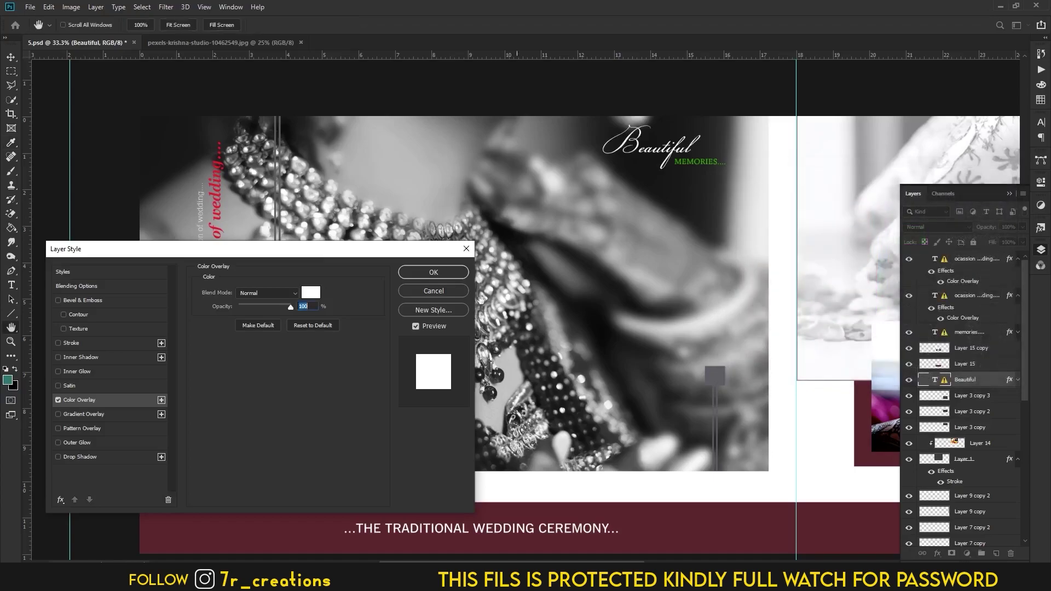
click(433, 272)
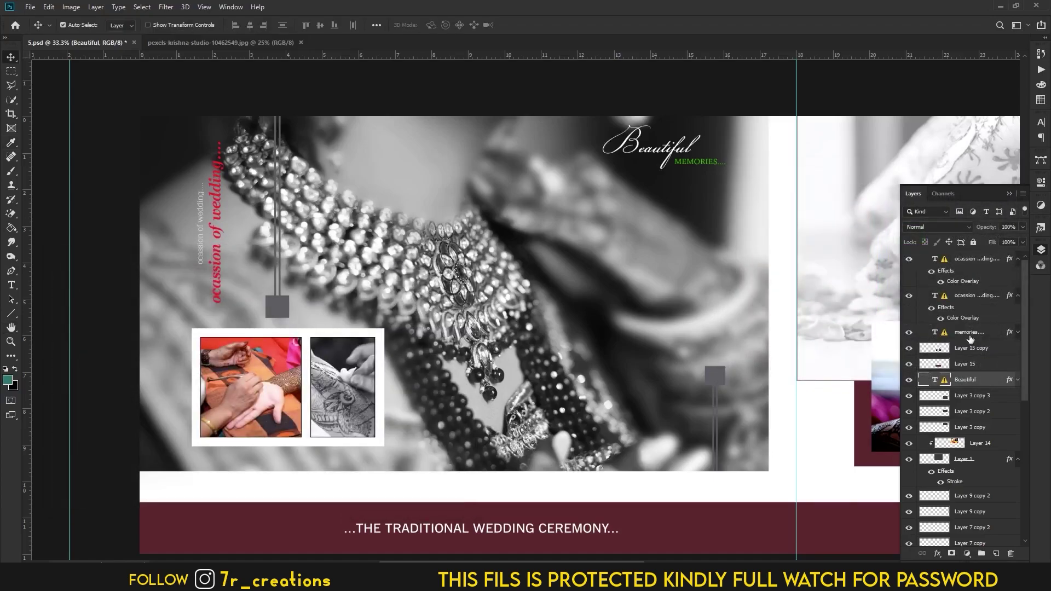
Step: Change the MEMORIES layer's Color Overlay to near-white #fafafa
click(985, 333)
click(937, 553)
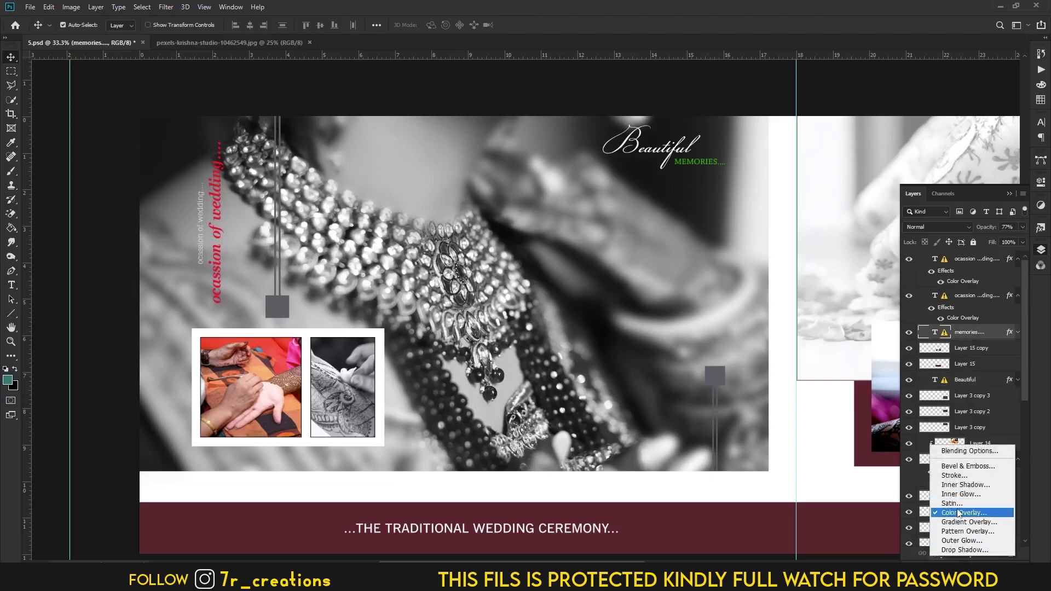
click(963, 513)
click(312, 293)
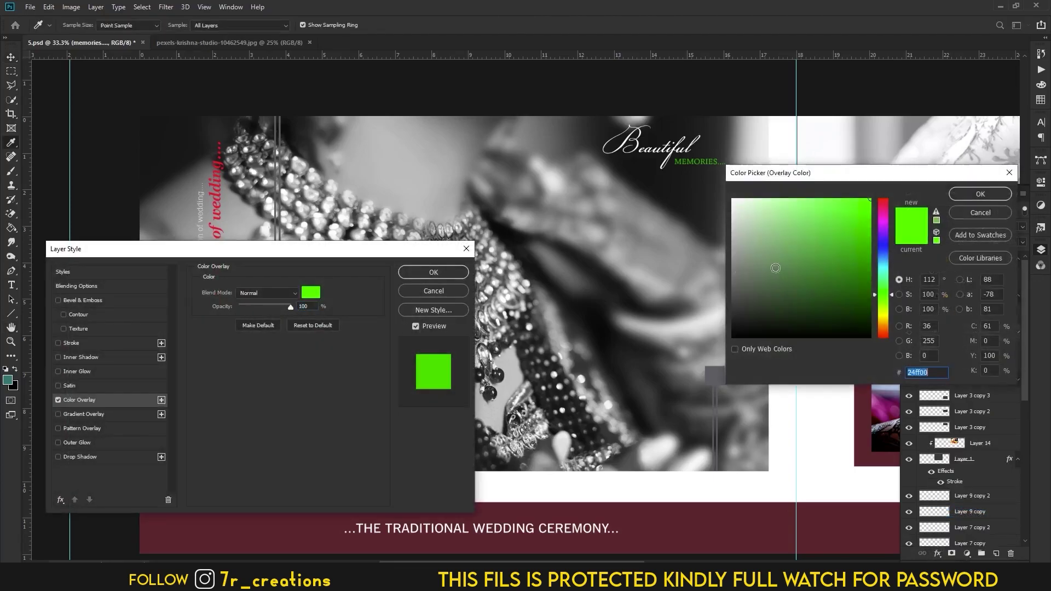
click(736, 200)
drag(747, 204, 727, 202)
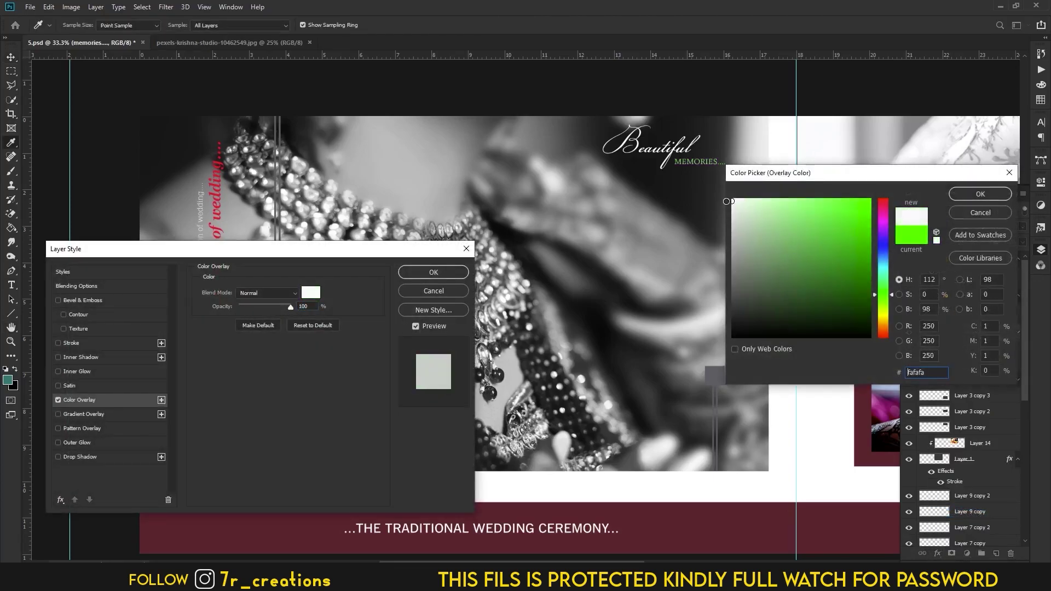
click(975, 198)
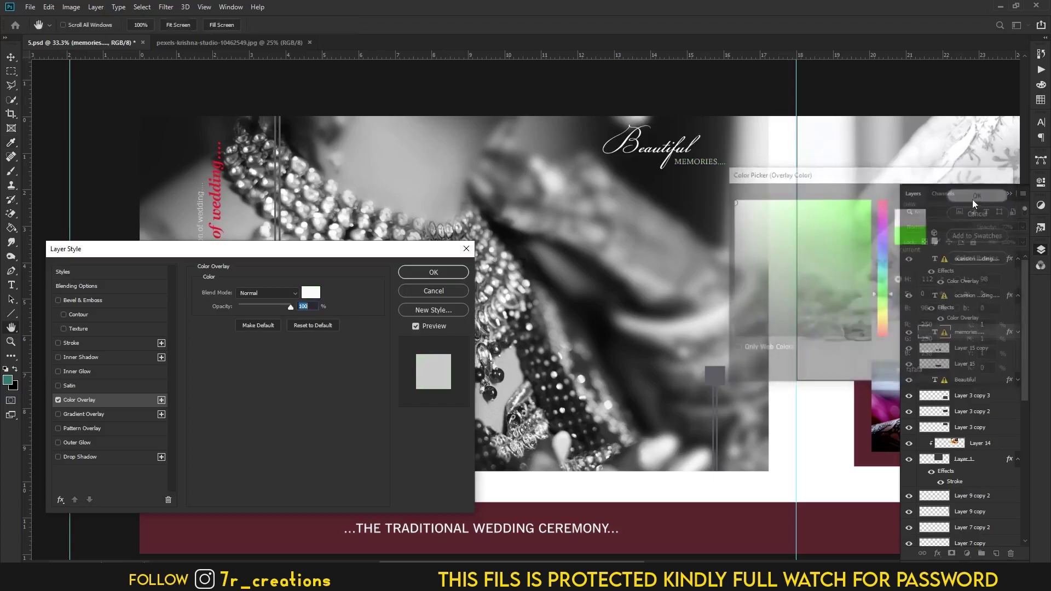
click(428, 273)
click(726, 385)
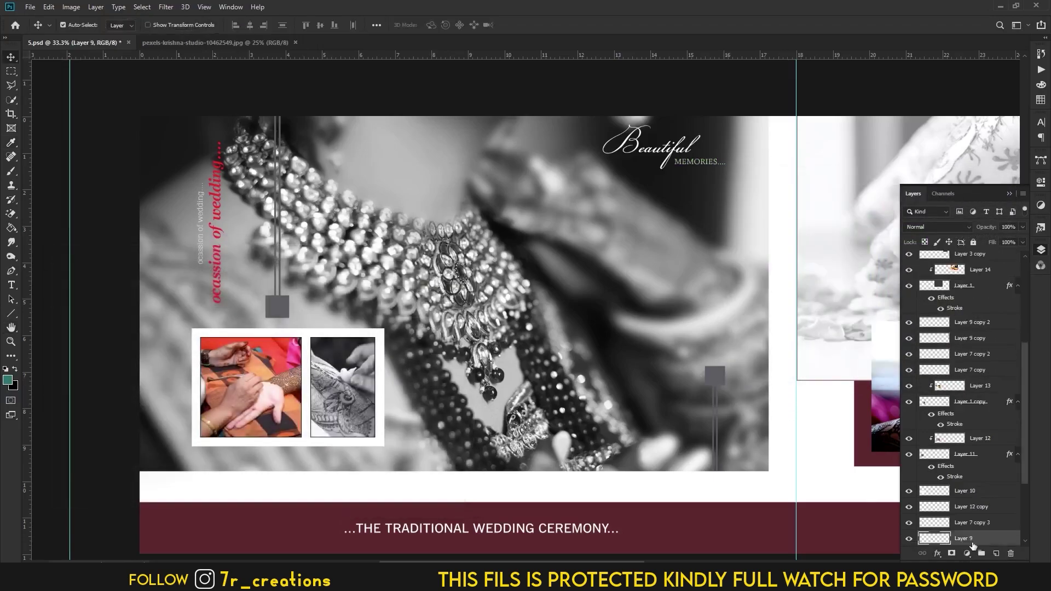
Step: Give Layer 9, the small square accent, a white Color Overlay
click(937, 555)
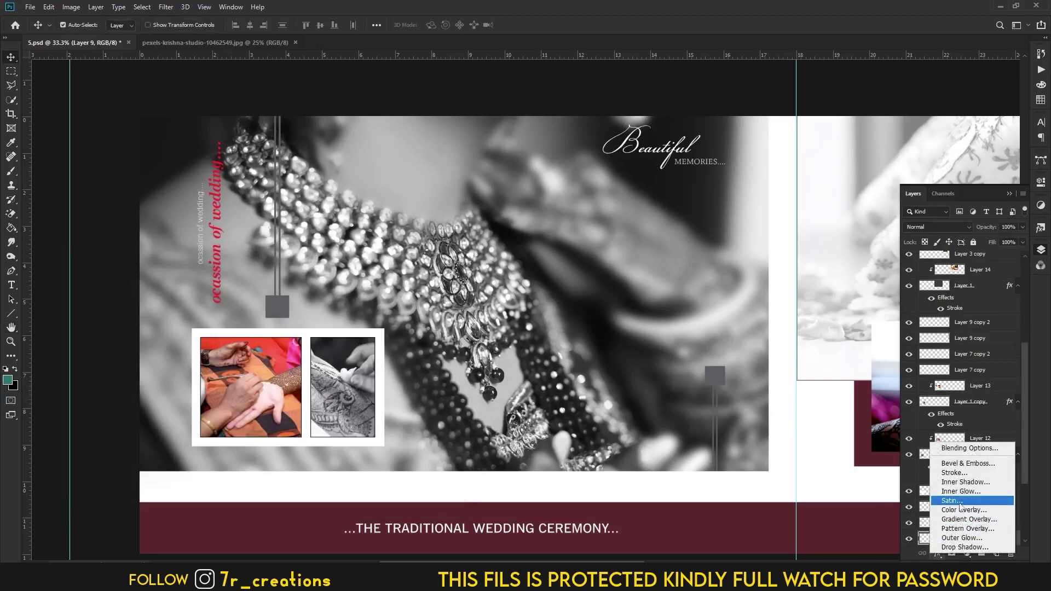
click(964, 510)
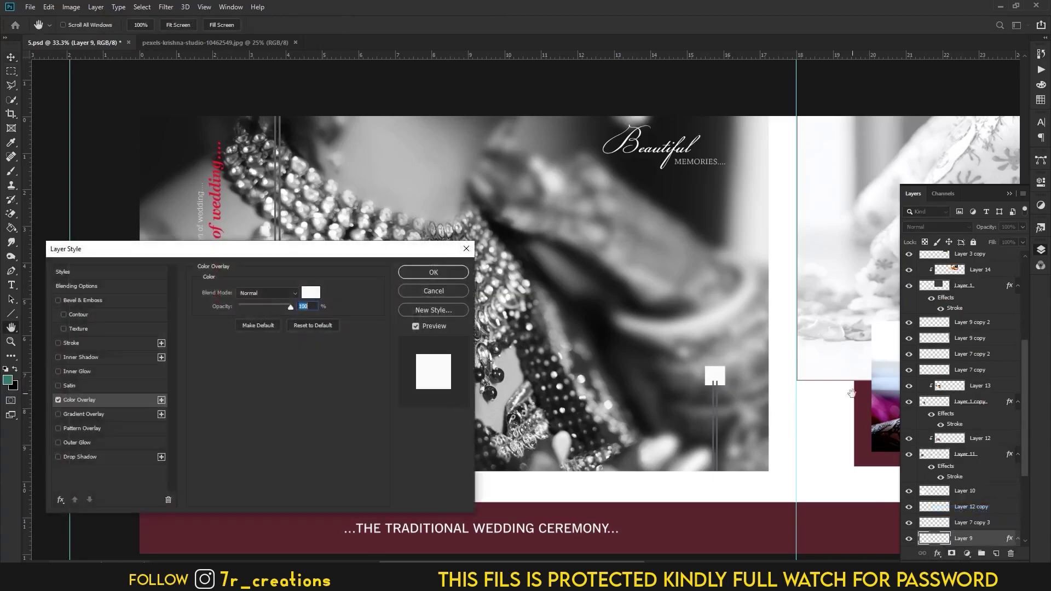
click(433, 273)
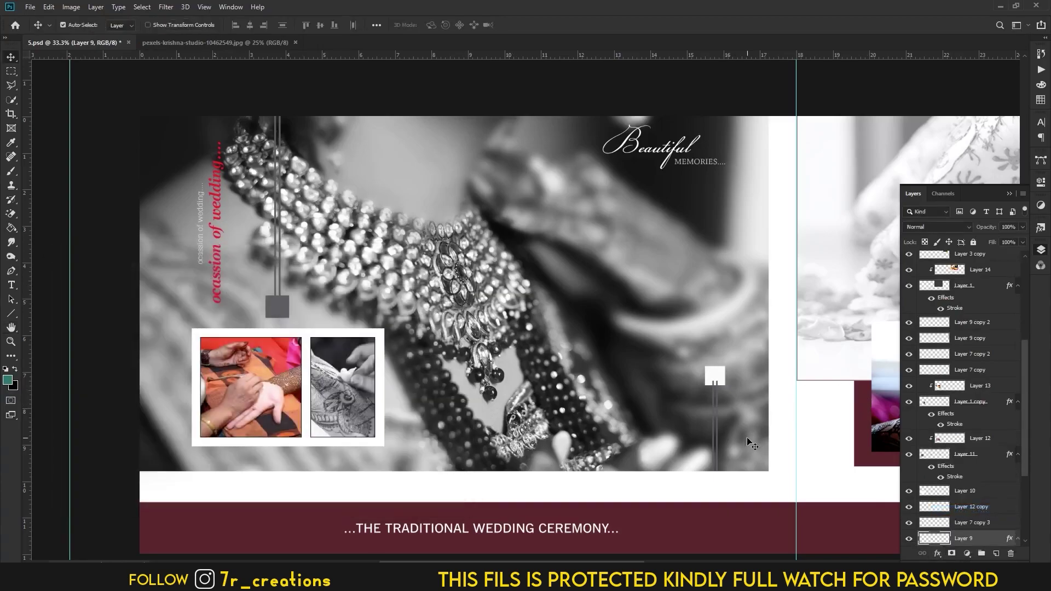
key(ctrl+v)
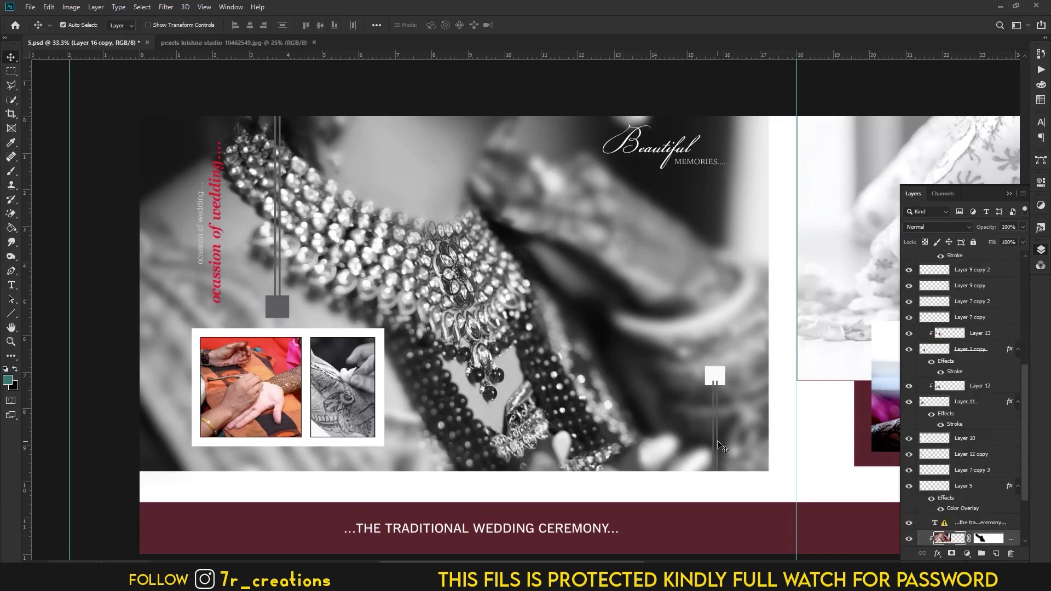
click(718, 385)
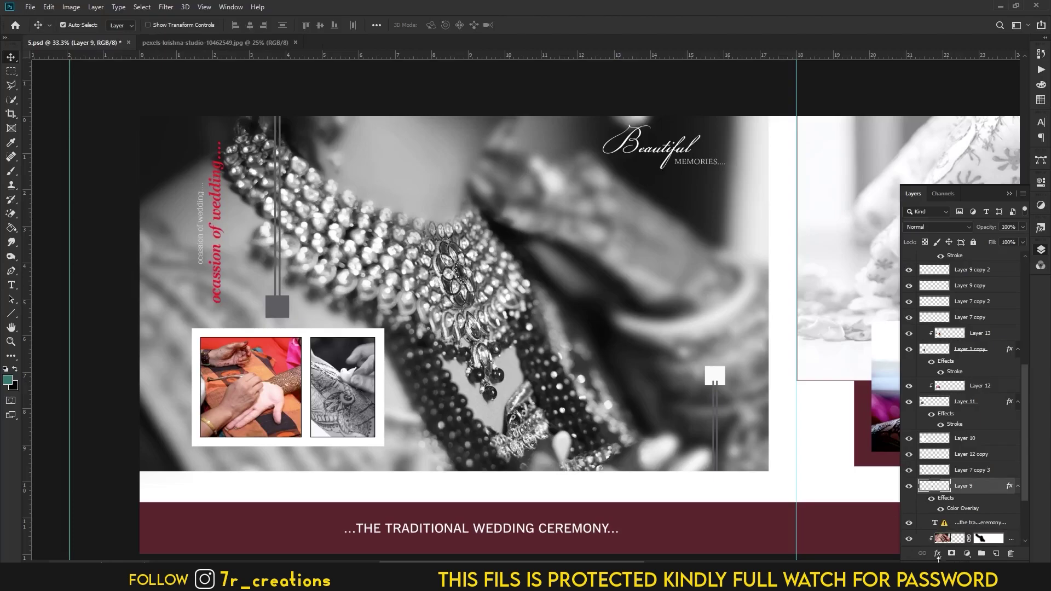
click(937, 555)
click(955, 506)
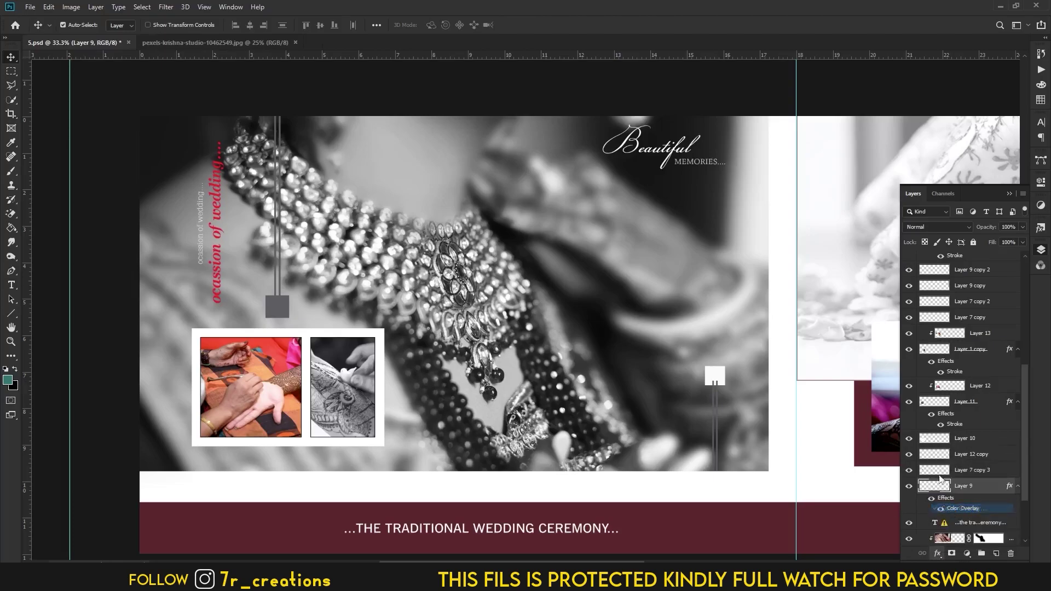
click(433, 272)
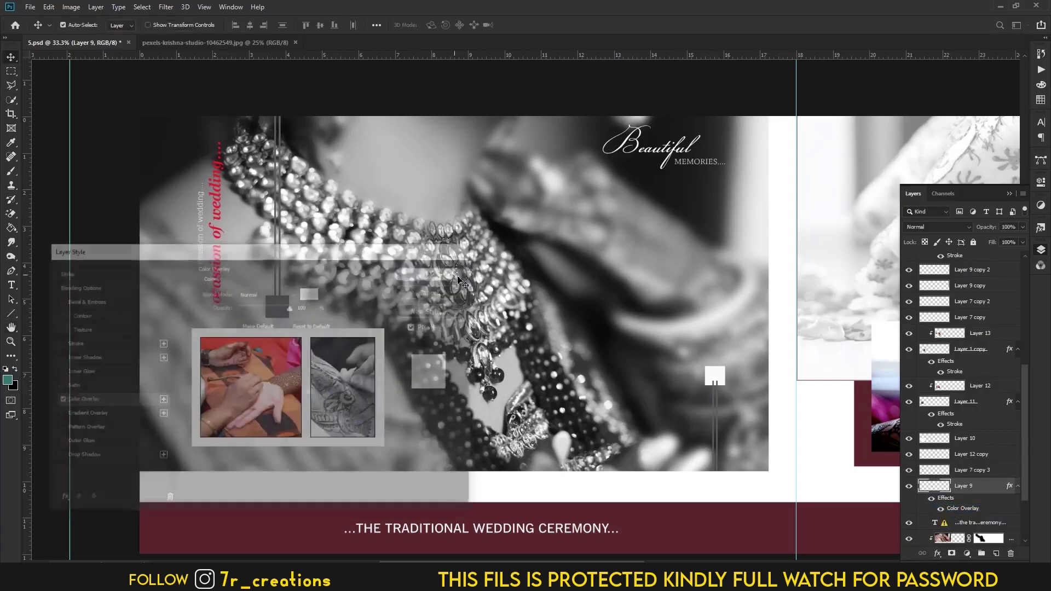
Step: Add a white Color Overlay to the Layer 7 copy accent
key(ctrl+plus)
key(v)
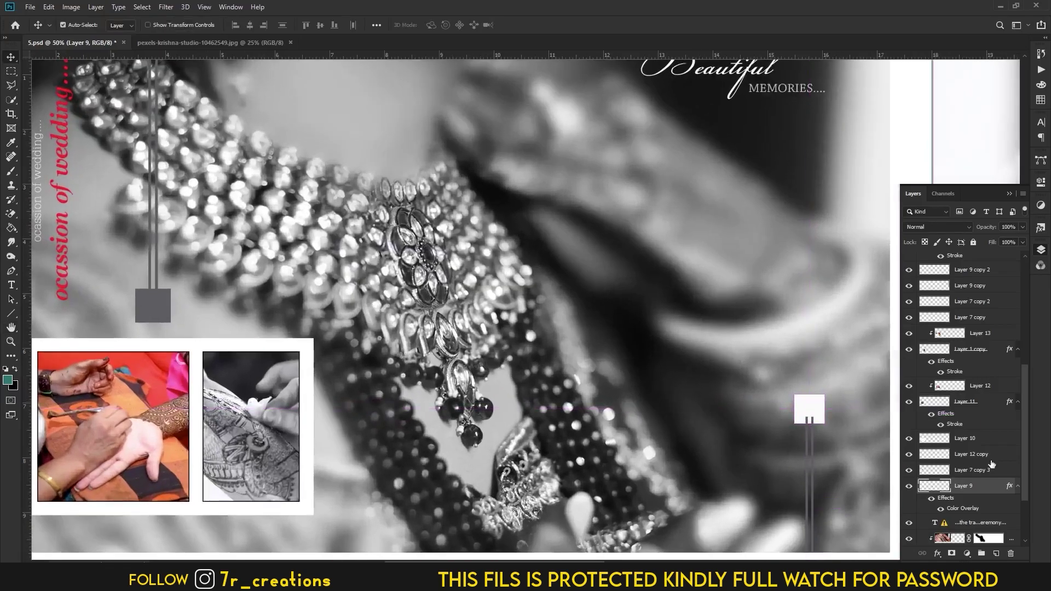
drag(705, 407, 711, 125)
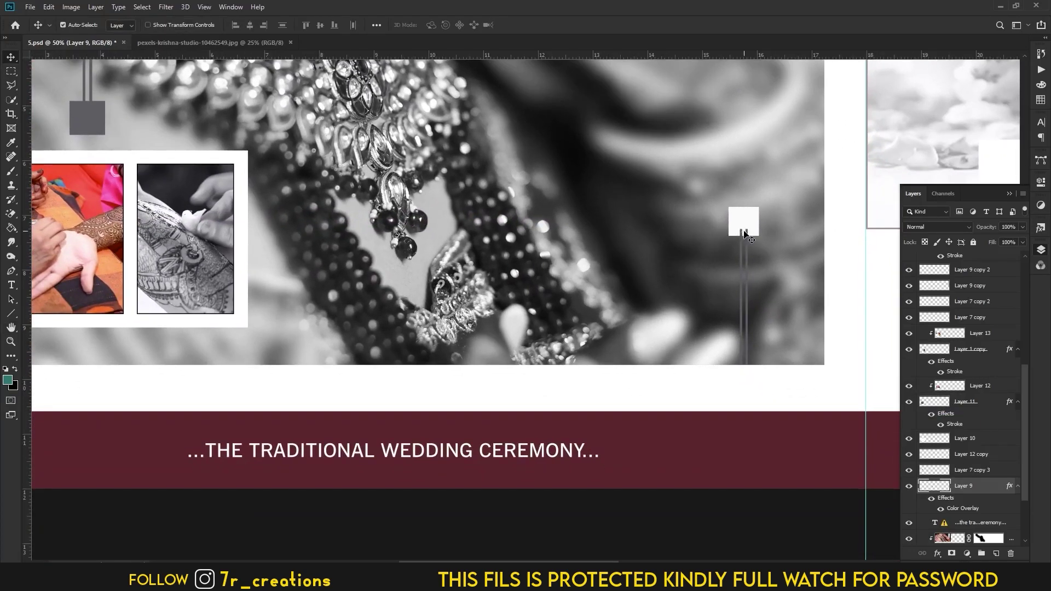
click(742, 234)
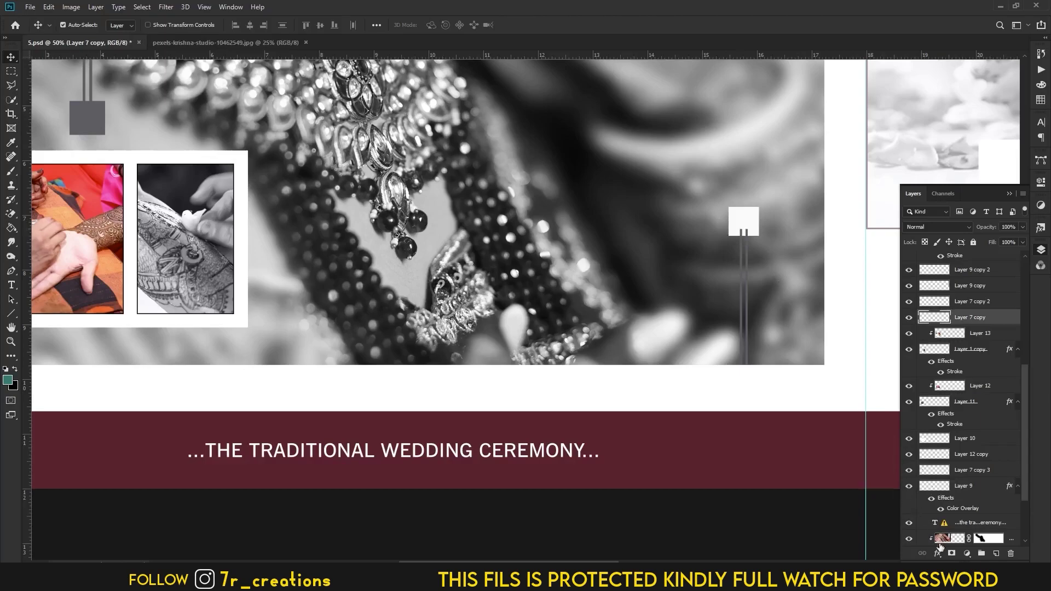
click(937, 553)
click(952, 510)
click(425, 276)
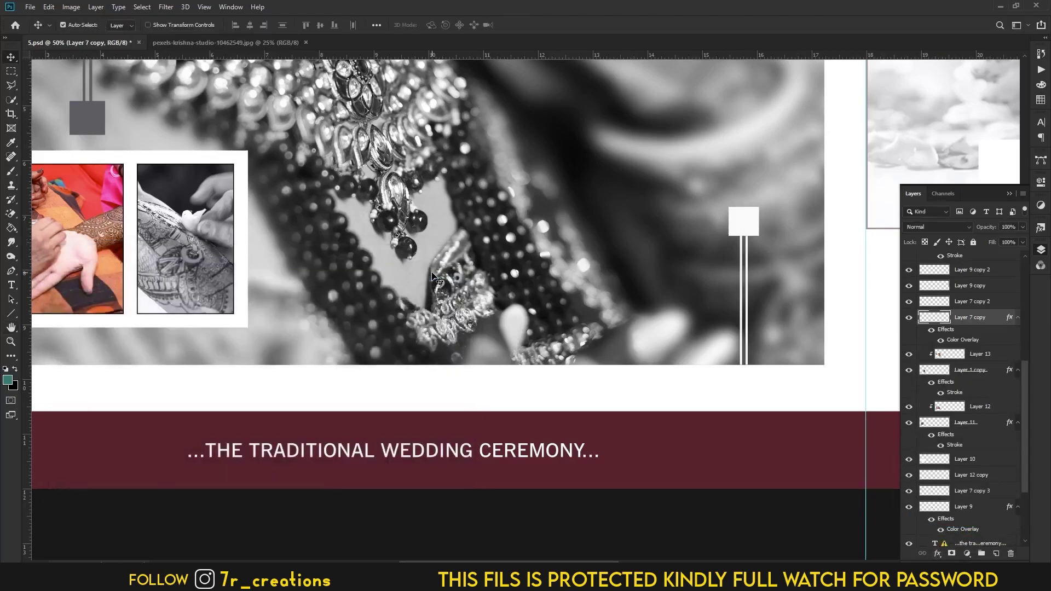
key(v)
key(ctrl+minus)
Step: Turn the grey accent square on the left page white with a Color Overlay
scroll(391, 328, left, 5)
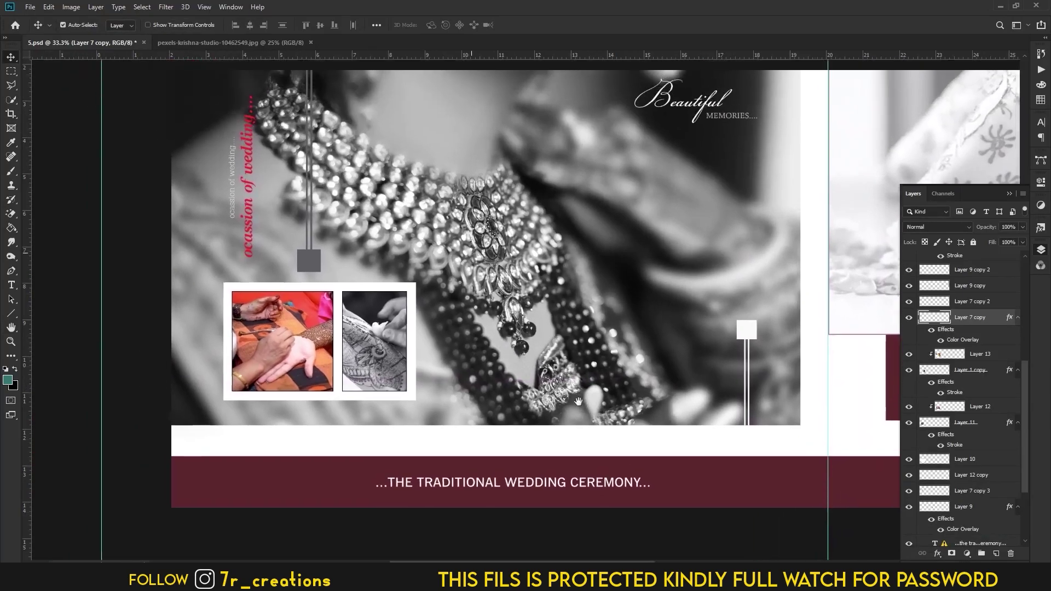
scroll(345, 378, up, 5)
click(340, 375)
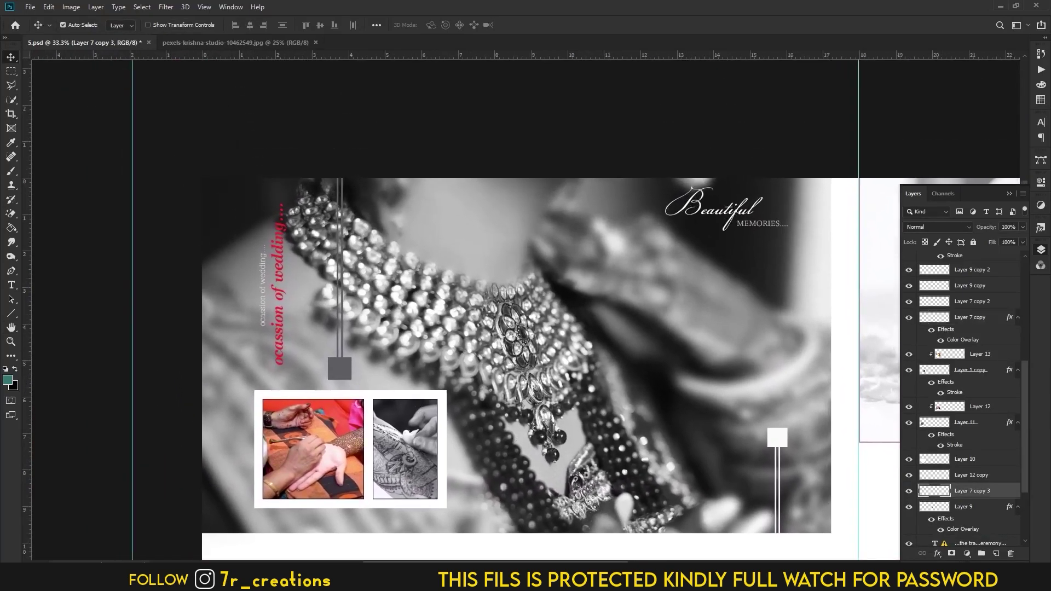
click(936, 554)
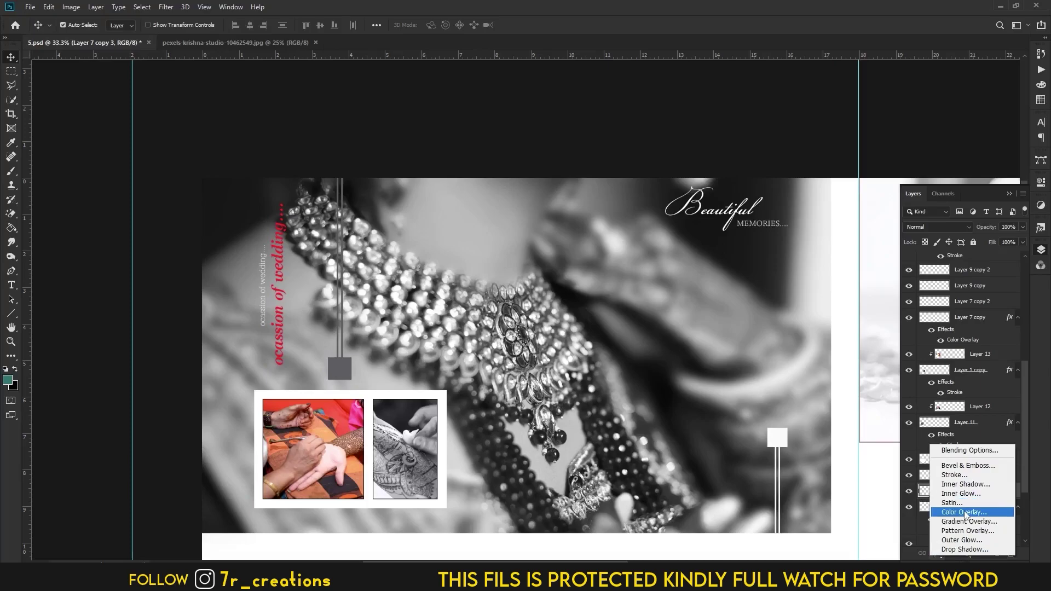
click(963, 511)
click(437, 272)
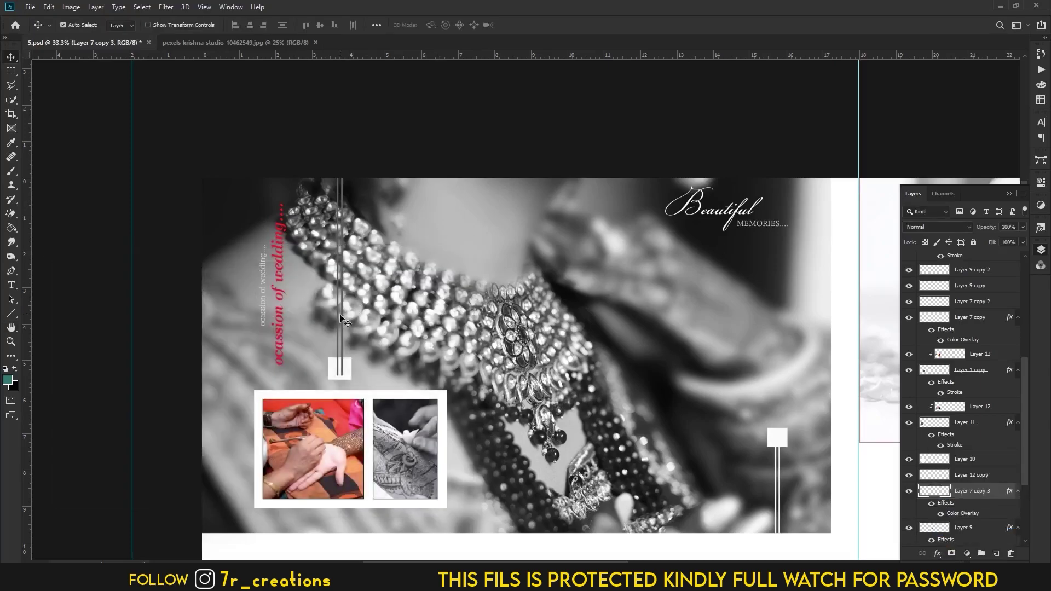
Step: Make the hanging line above the square white, then open a saree portrait as a document
click(343, 347)
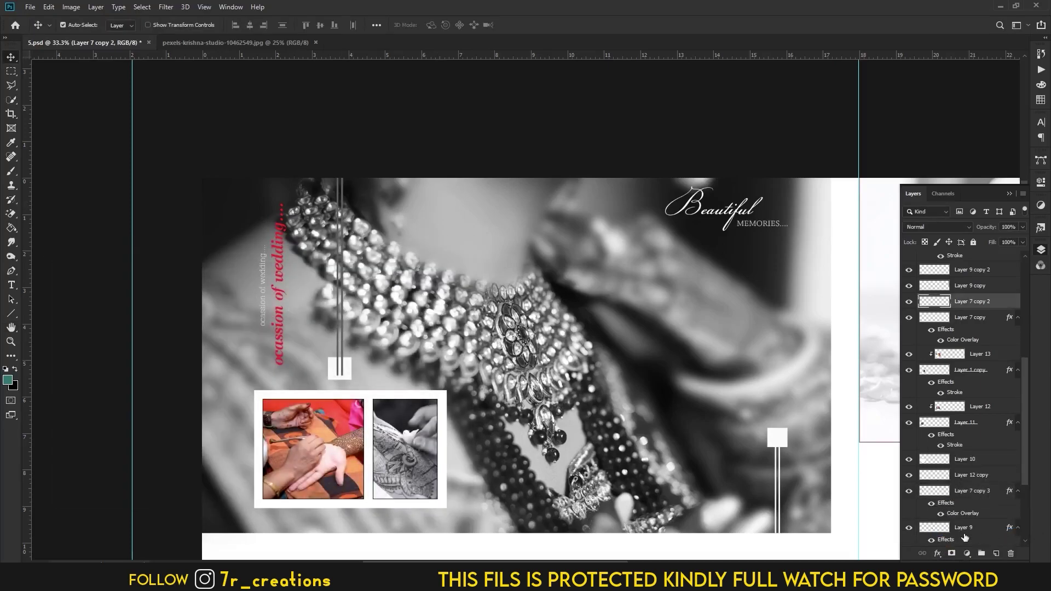
click(937, 554)
click(964, 515)
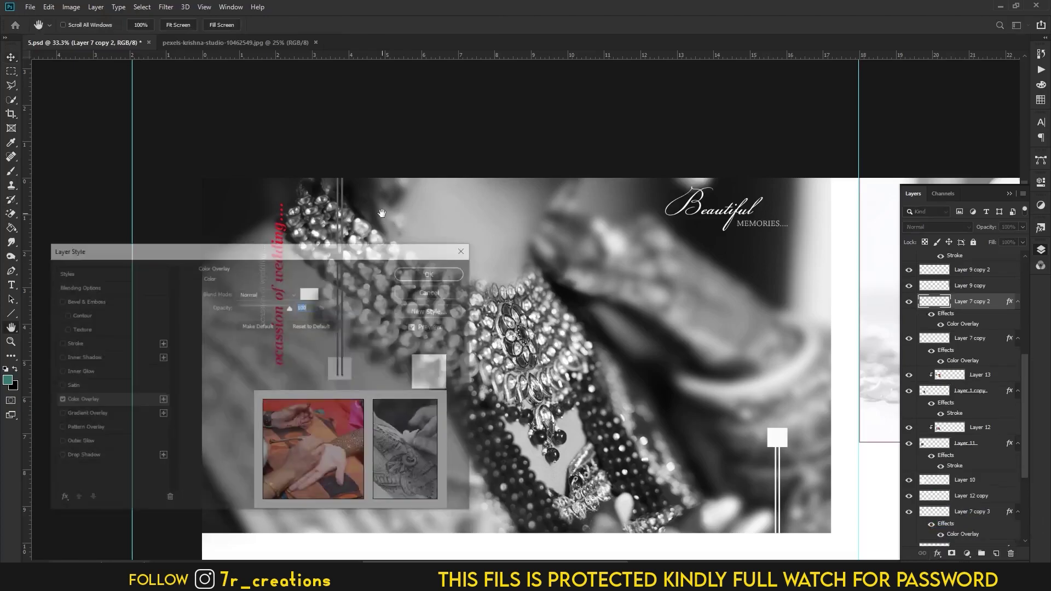
click(433, 273)
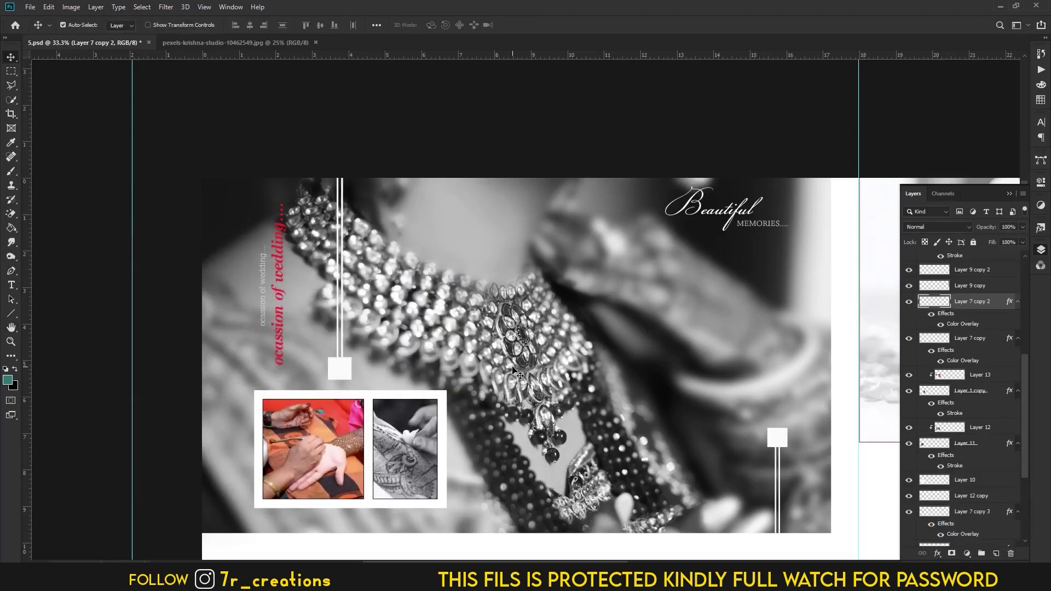
scroll(518, 374, down, 2)
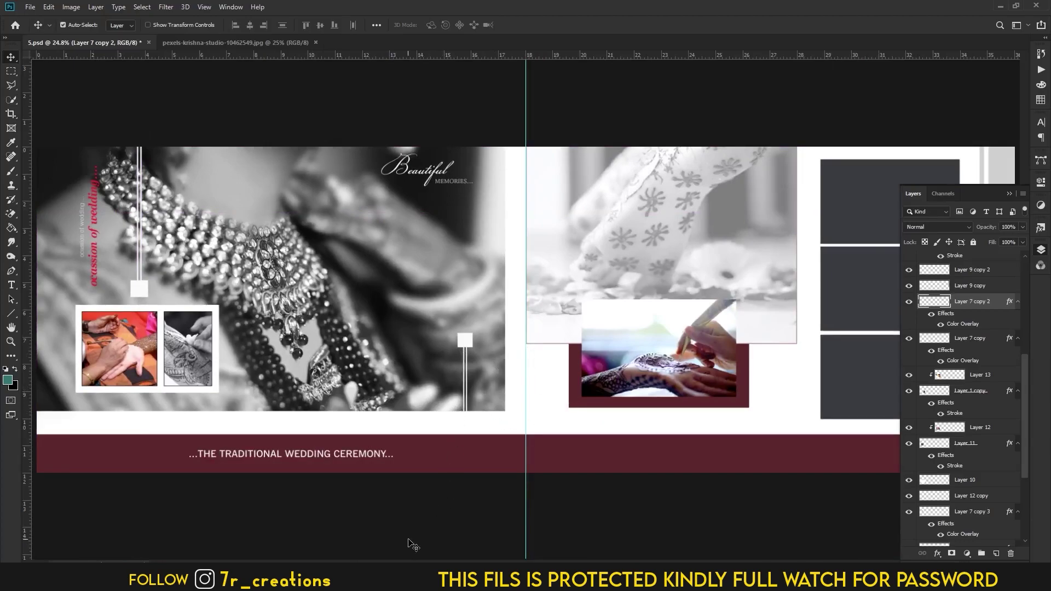
drag(413, 546, 419, 45)
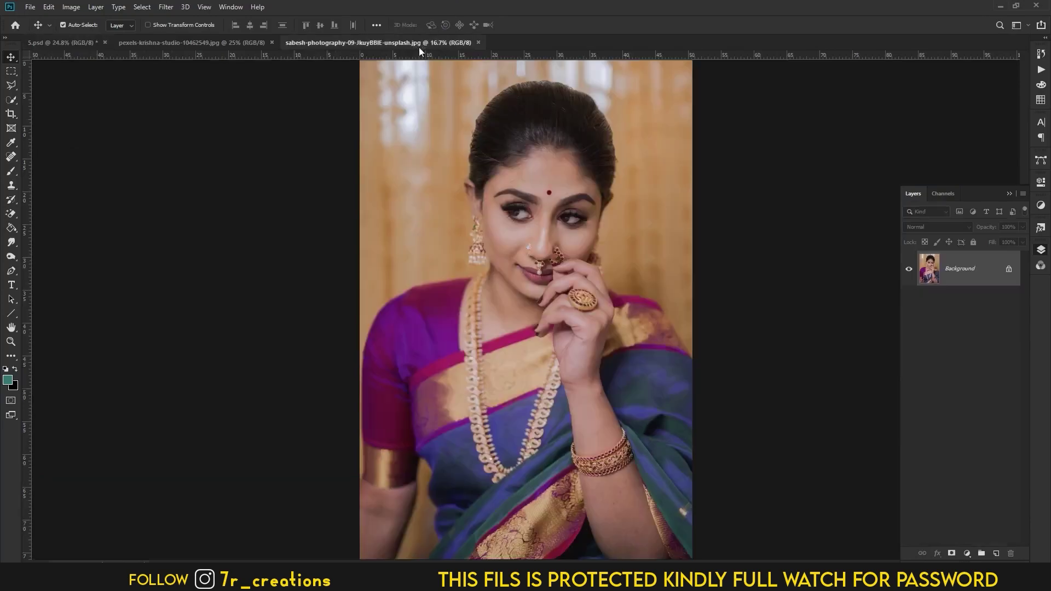
Step: Close the jewellery stock photo and paste the saree portrait into 5.psd, scaled to the left frame
click(272, 43)
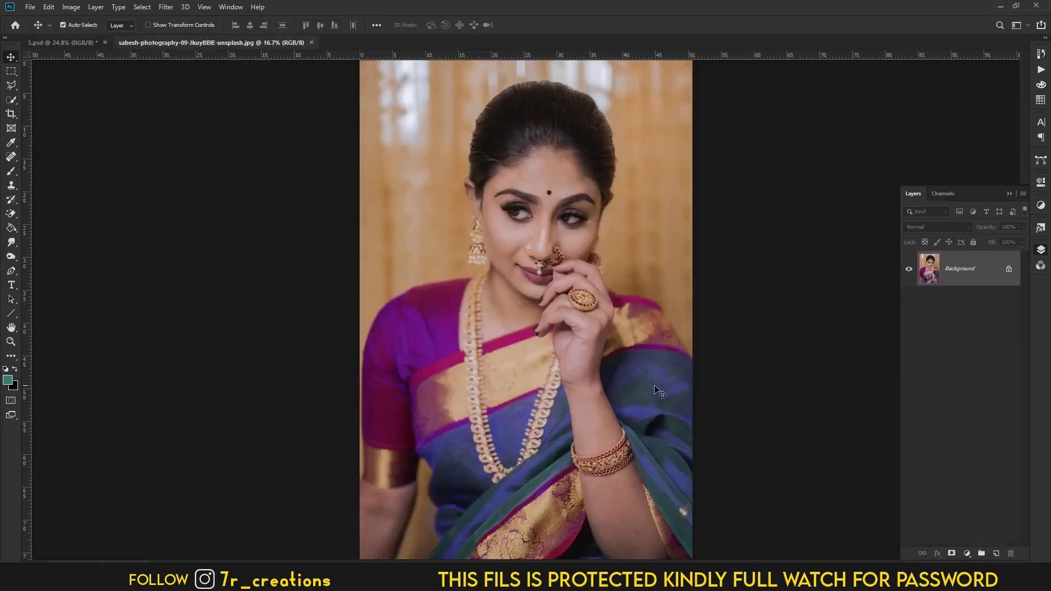
key(ctrl+a)
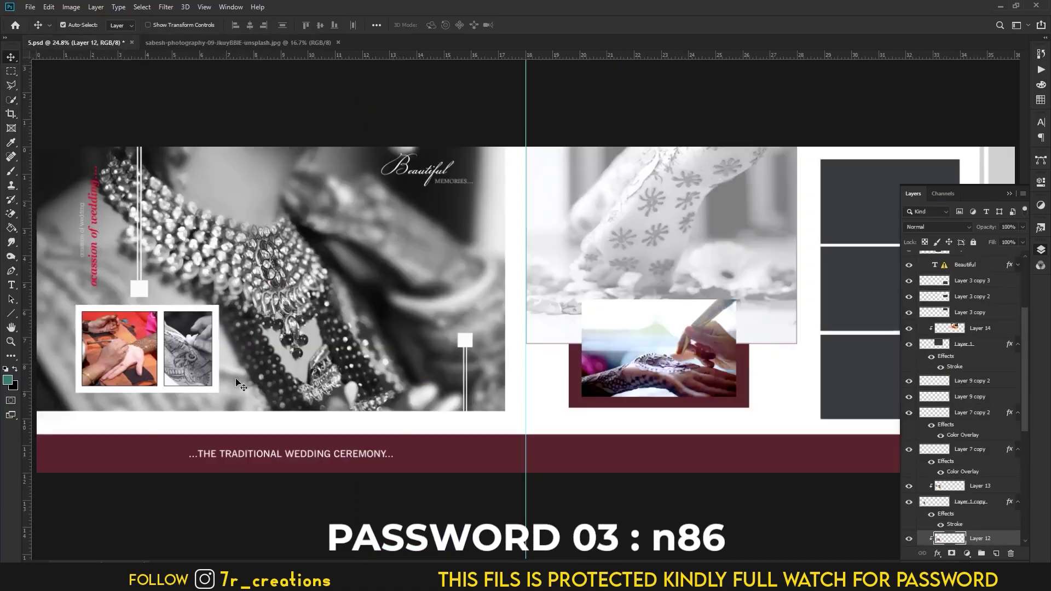
key(ctrl+v)
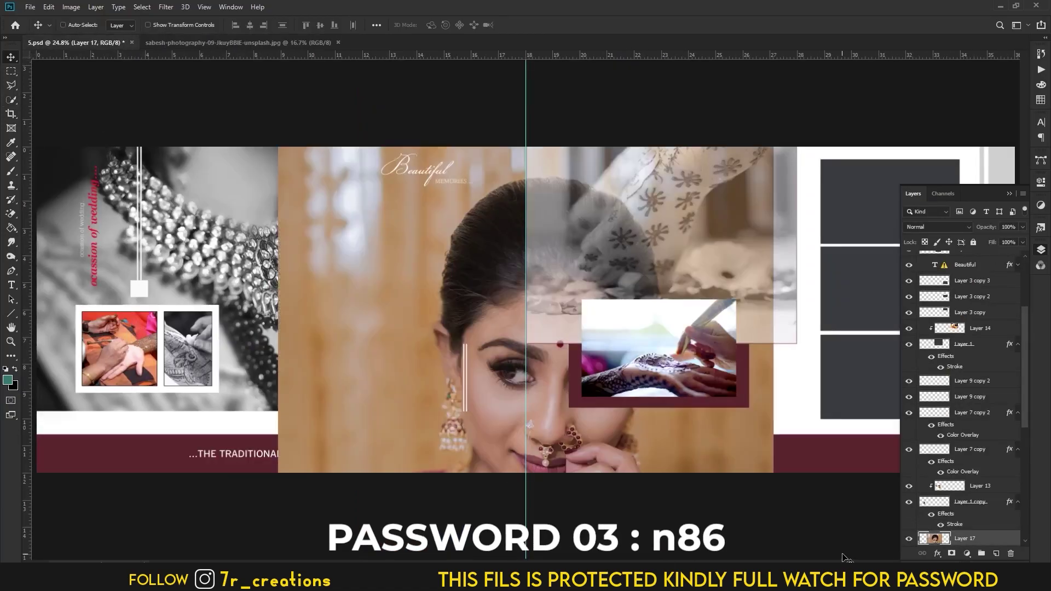
key(ctrl+t)
mouse_move(771, 516)
mouse_down()
mouse_move(479, 527)
mouse_move(354, 547)
mouse_move(91, 378)
mouse_move(126, 382)
mouse_move(156, 363)
mouse_up()
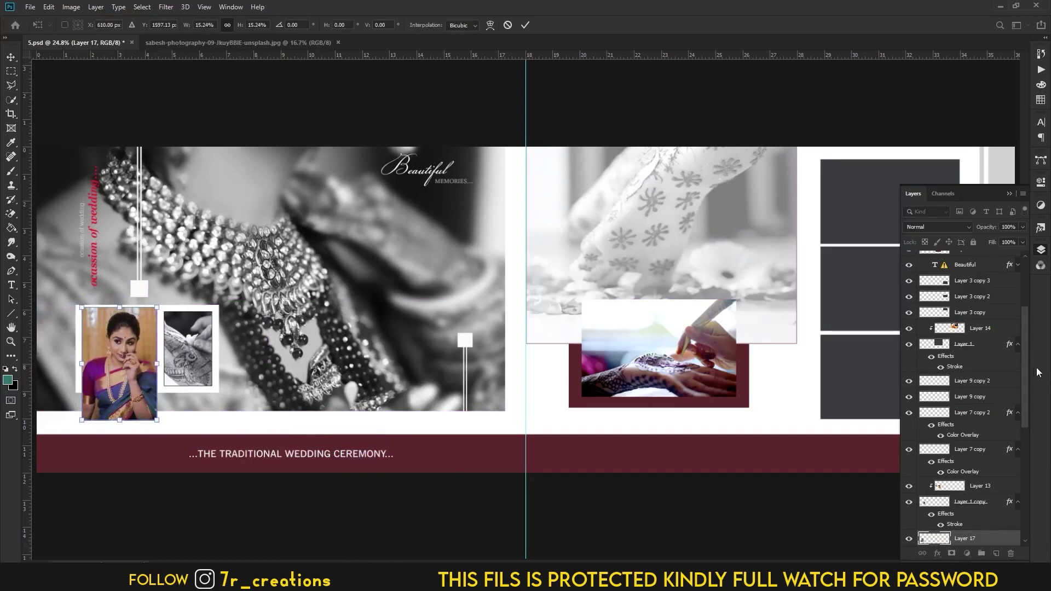
Step: Clip the portrait into the left photo frame and open a second saree portrait
scroll(1018, 383, down, 2)
scroll(1001, 451, down, 3)
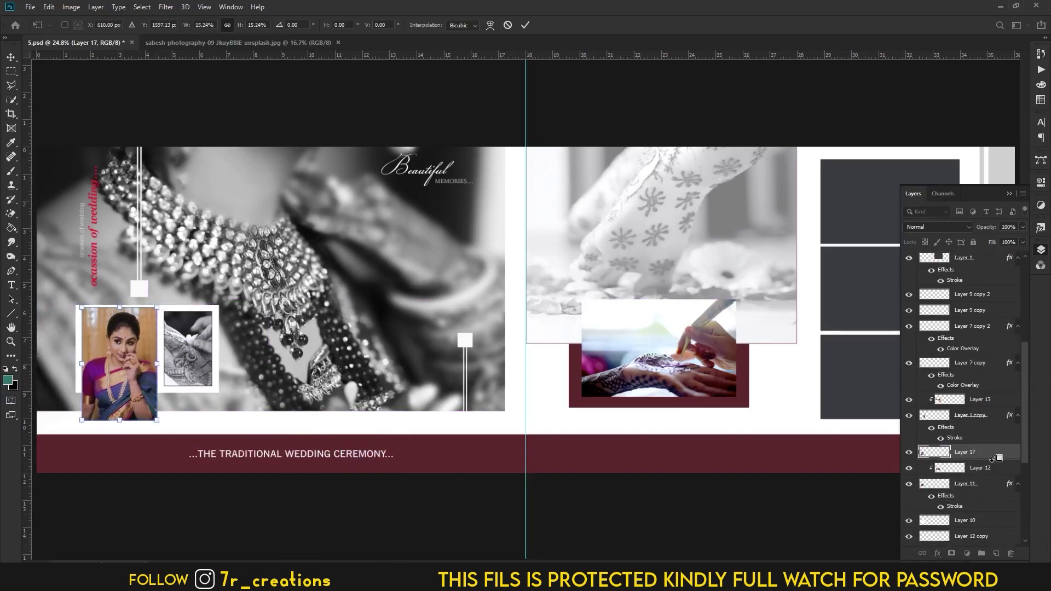
alt+click(993, 460)
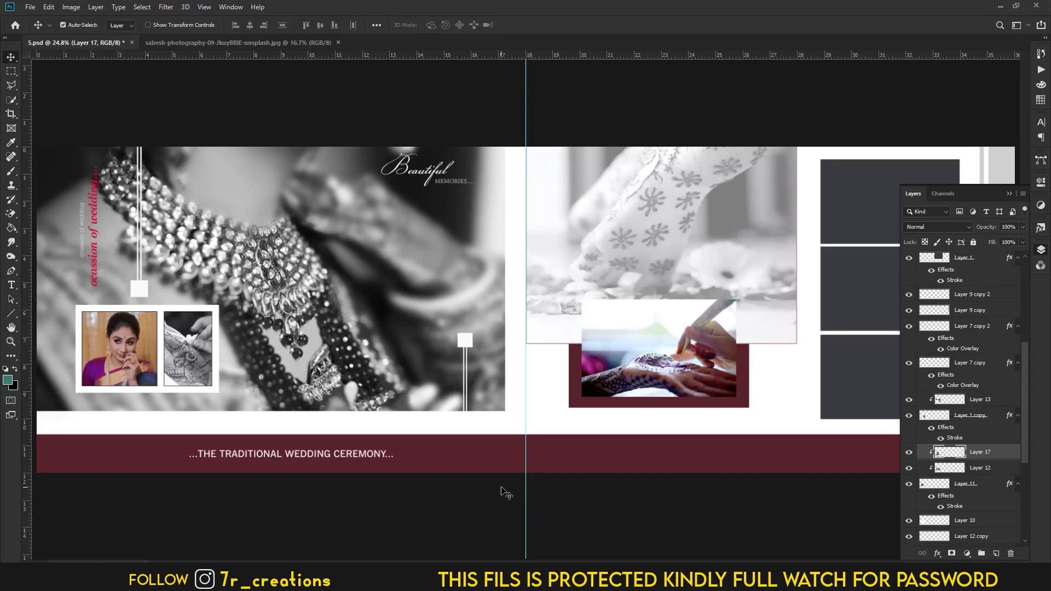
click(408, 512)
drag(438, 34, 439, 41)
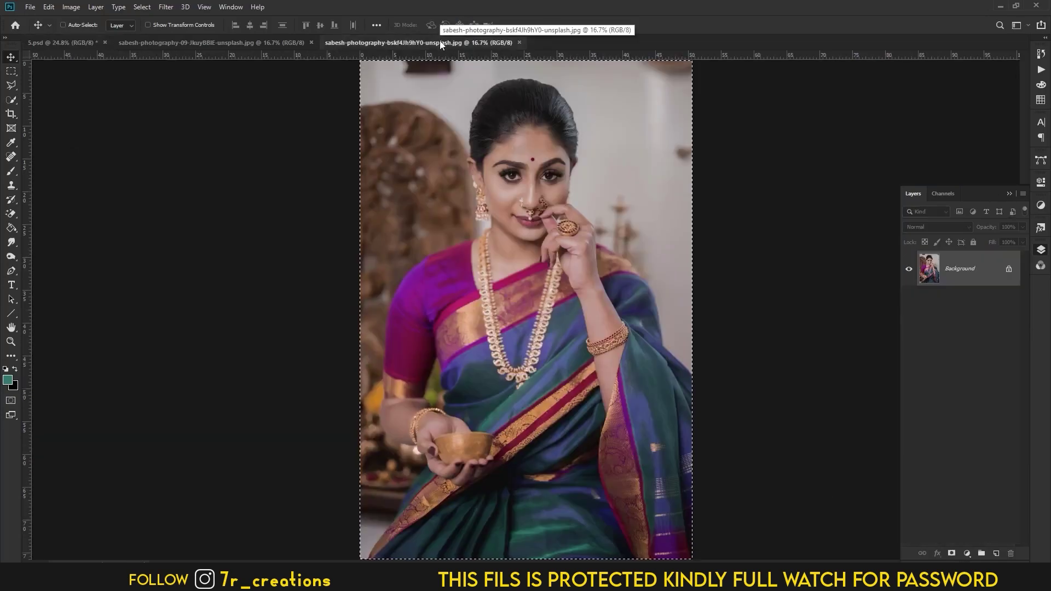
Step: Paste the second portrait as Layer 18 and clip it into the neighbouring small frame
click(60, 42)
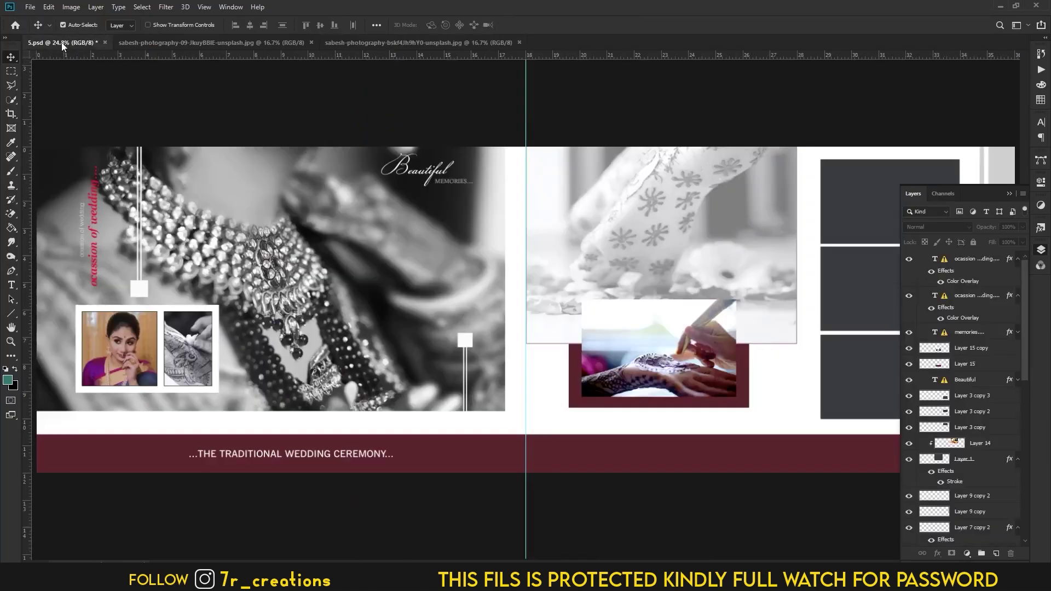
click(192, 373)
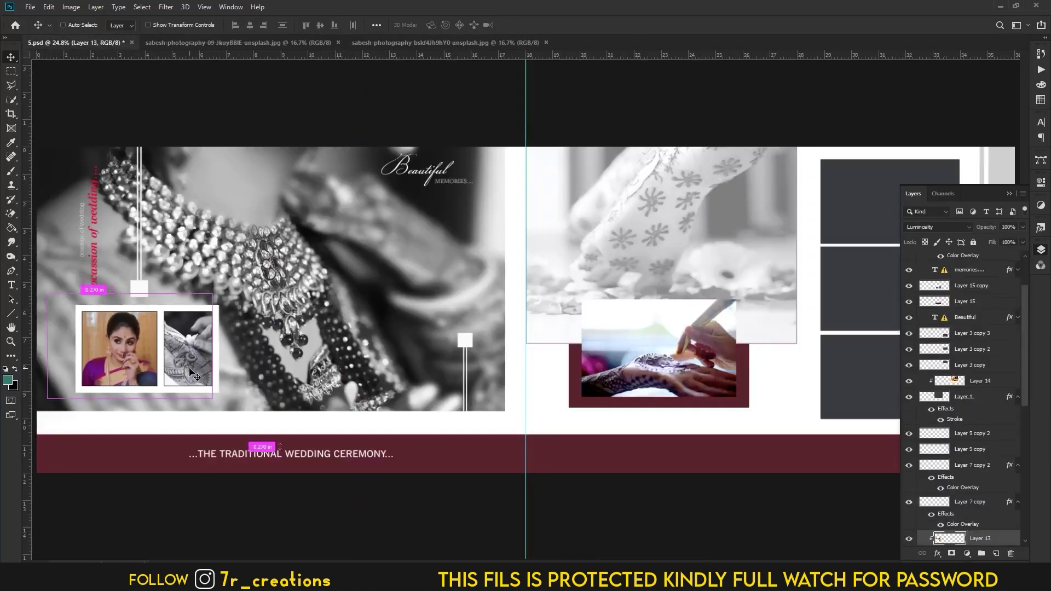
key(ctrl+v)
key(ctrl+t)
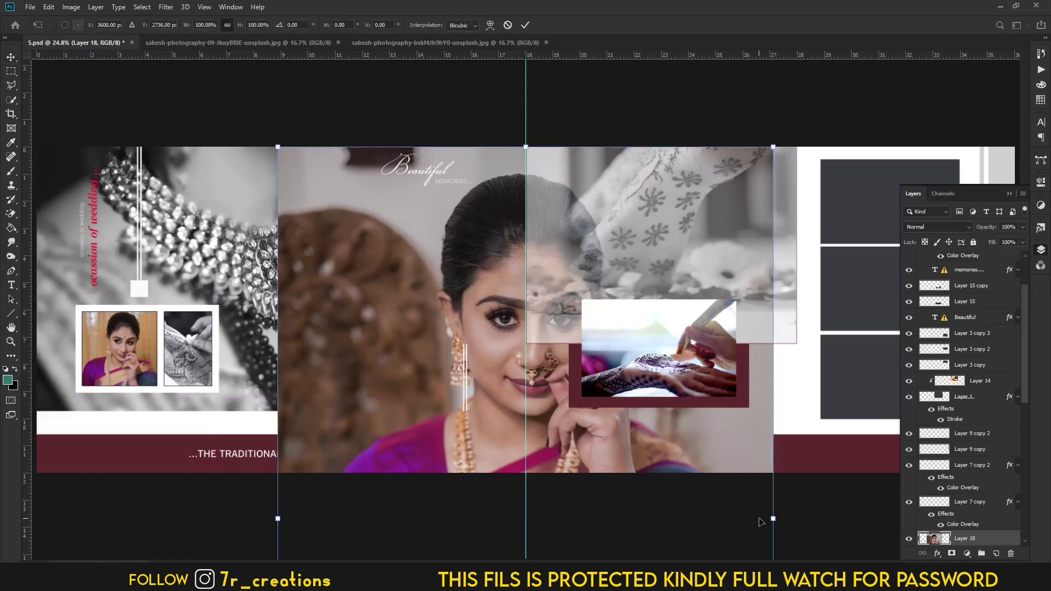
drag(772, 518, 387, 515)
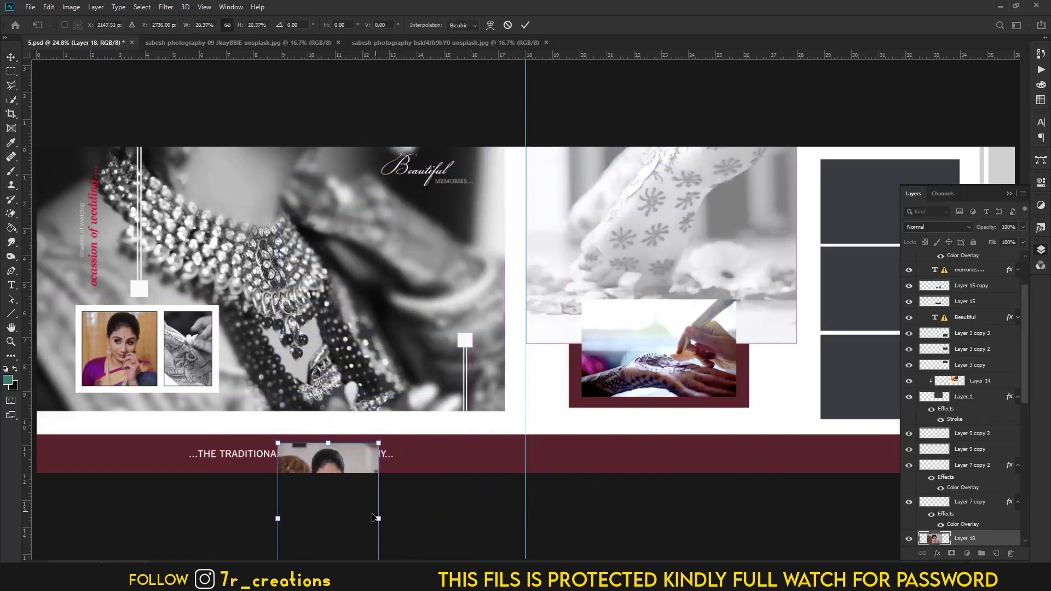
mouse_move(350, 483)
mouse_down()
mouse_move(238, 366)
mouse_move(230, 387)
mouse_move(207, 370)
mouse_up()
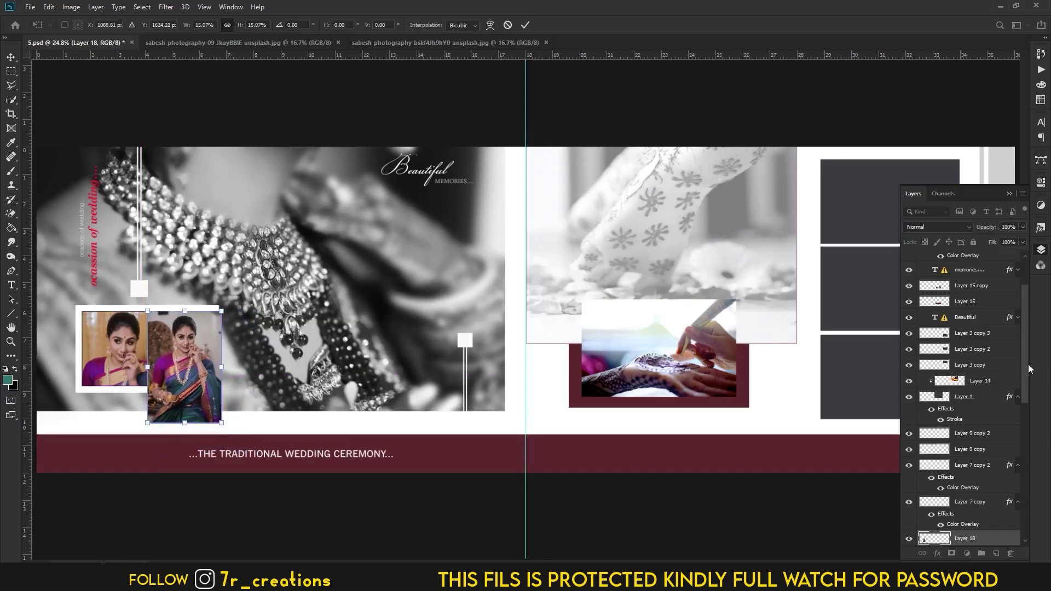
drag(1025, 368, 1026, 419)
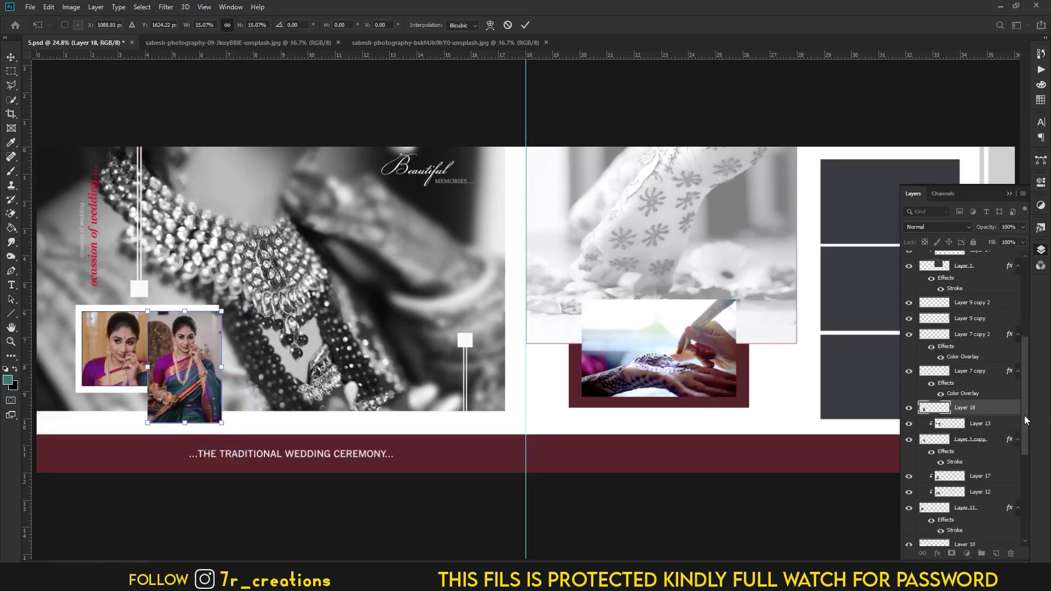
key(Return)
alt+click(971, 417)
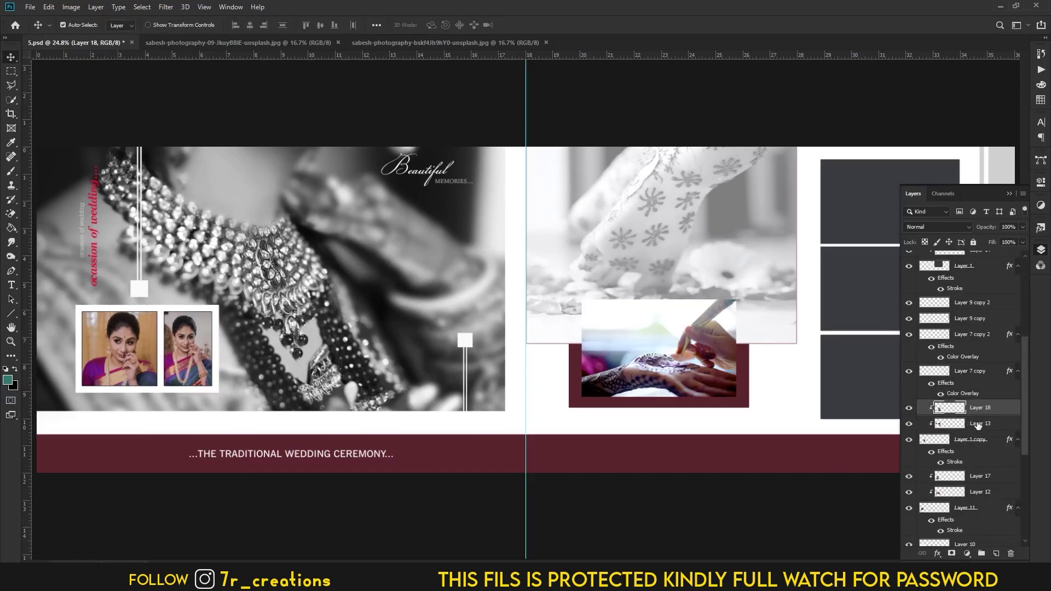
Step: Enlarge Layer 18 within its frame, fit the spread on screen, and open another saree portrait
key(ctrl+plus)
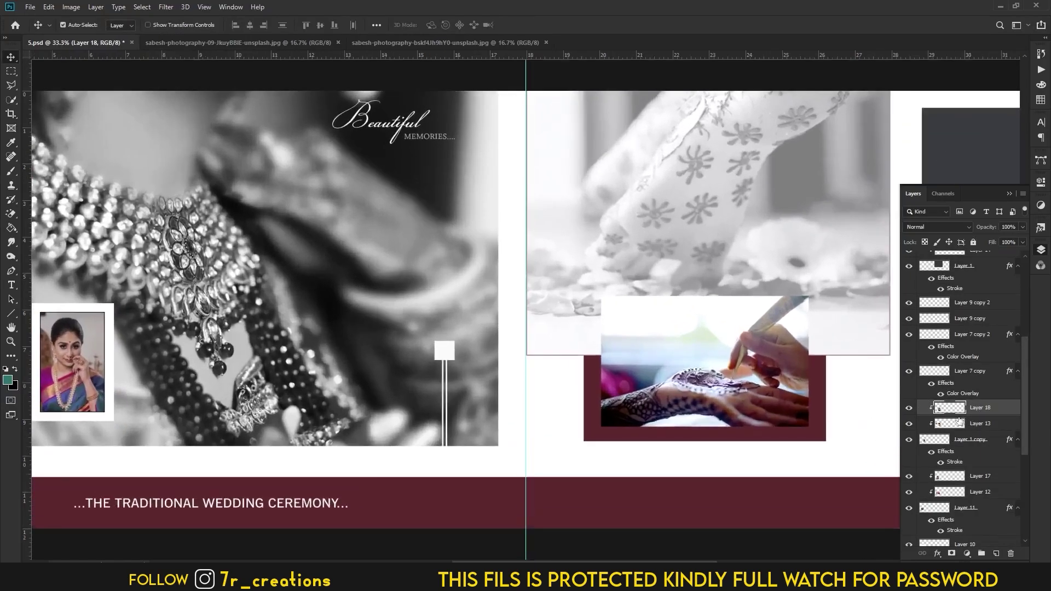
drag(357, 329, 648, 316)
key(ctrl)
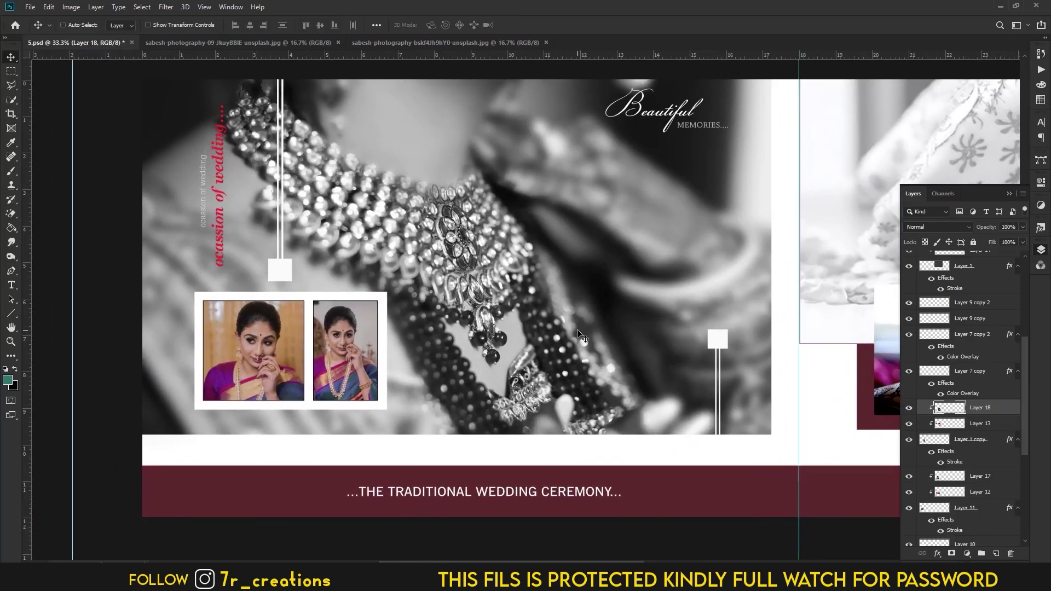
key(ctrl+t)
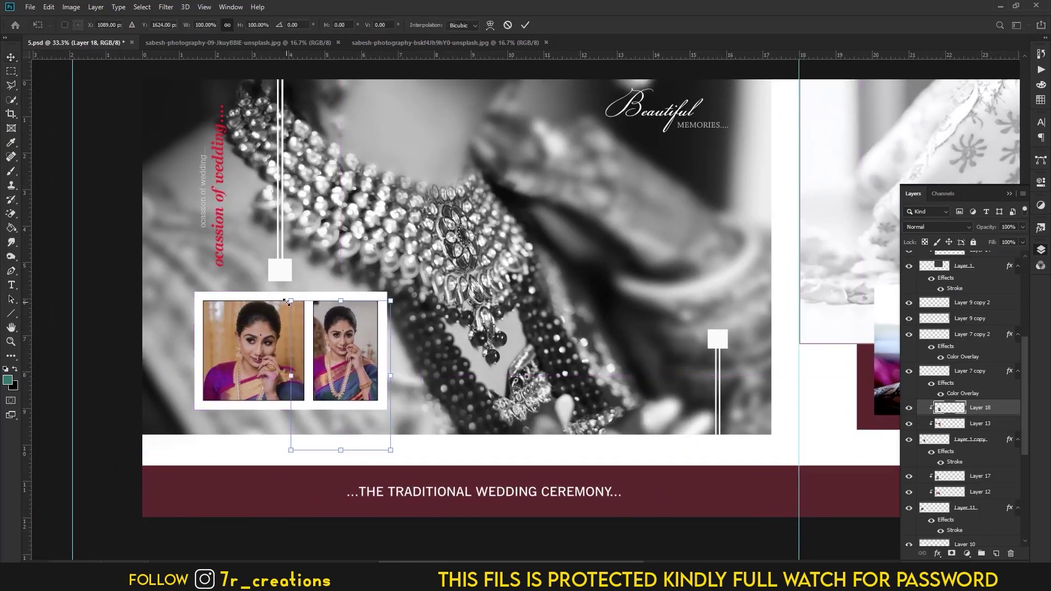
drag(288, 299, 257, 251)
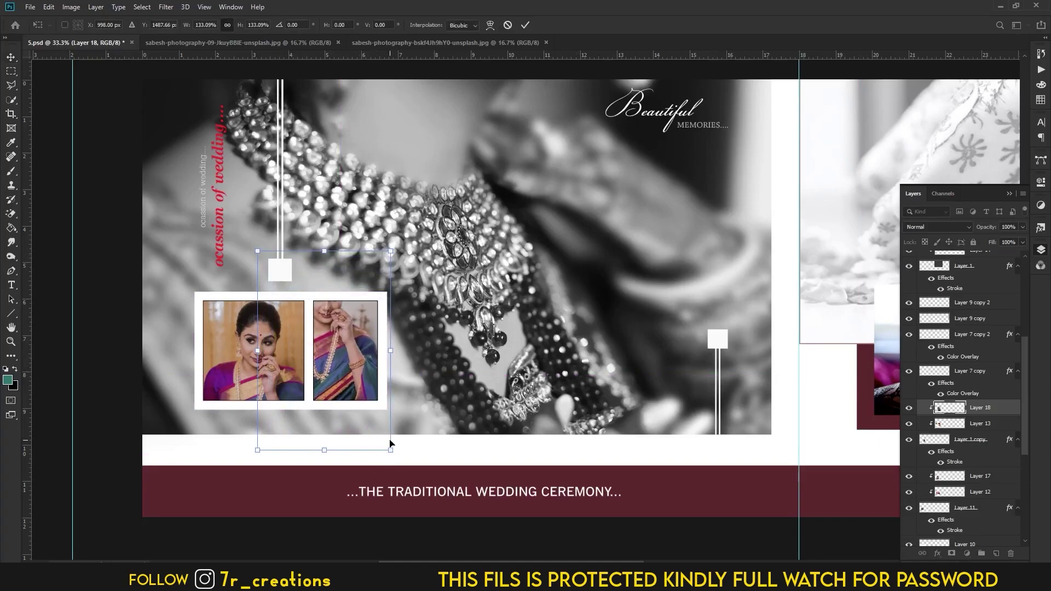
drag(390, 450, 426, 503)
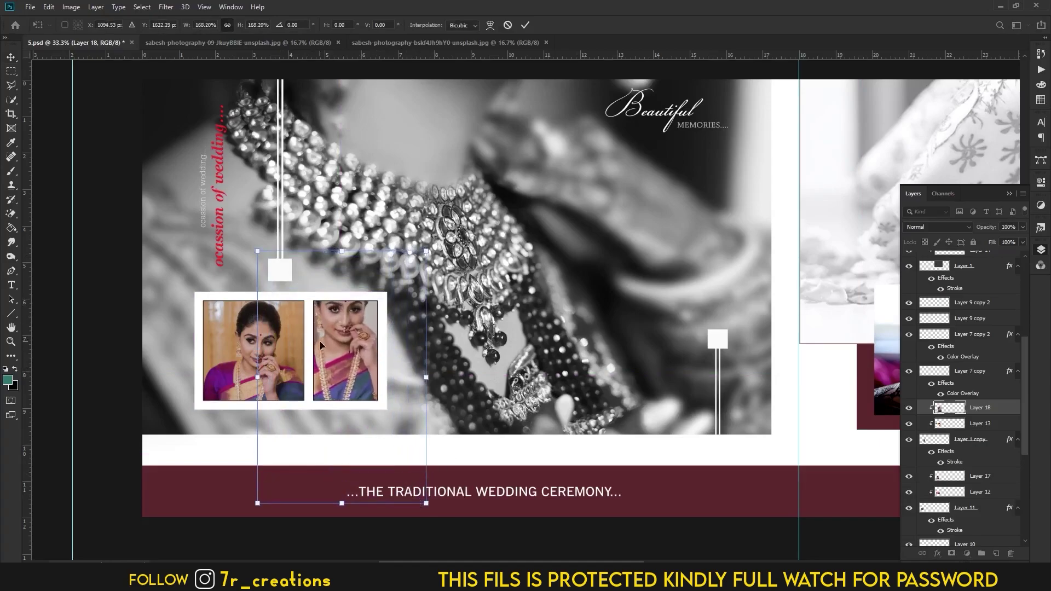
drag(329, 363, 325, 389)
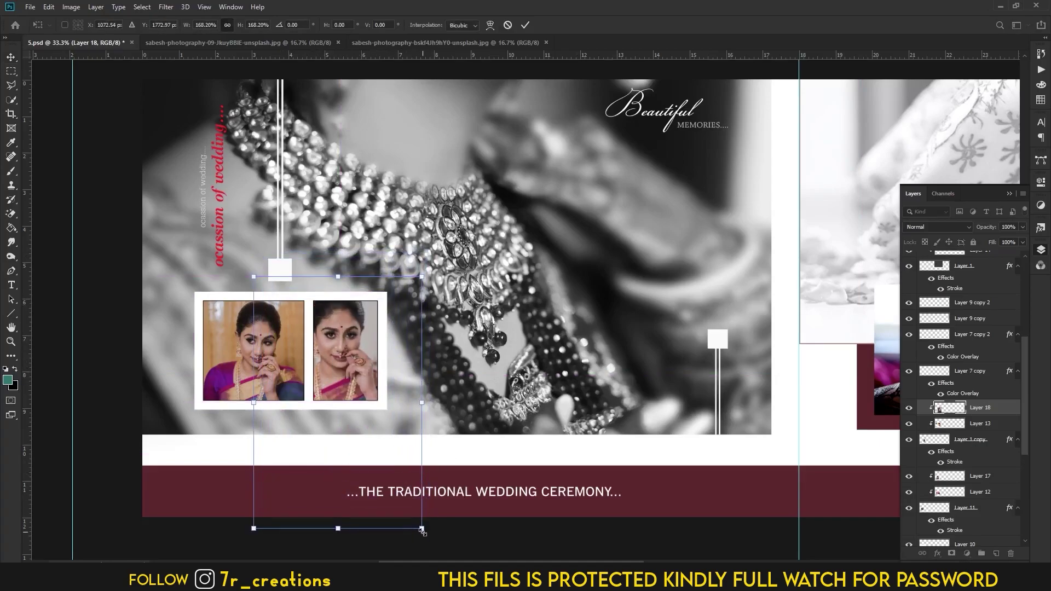
drag(422, 530, 466, 559)
drag(360, 448, 330, 417)
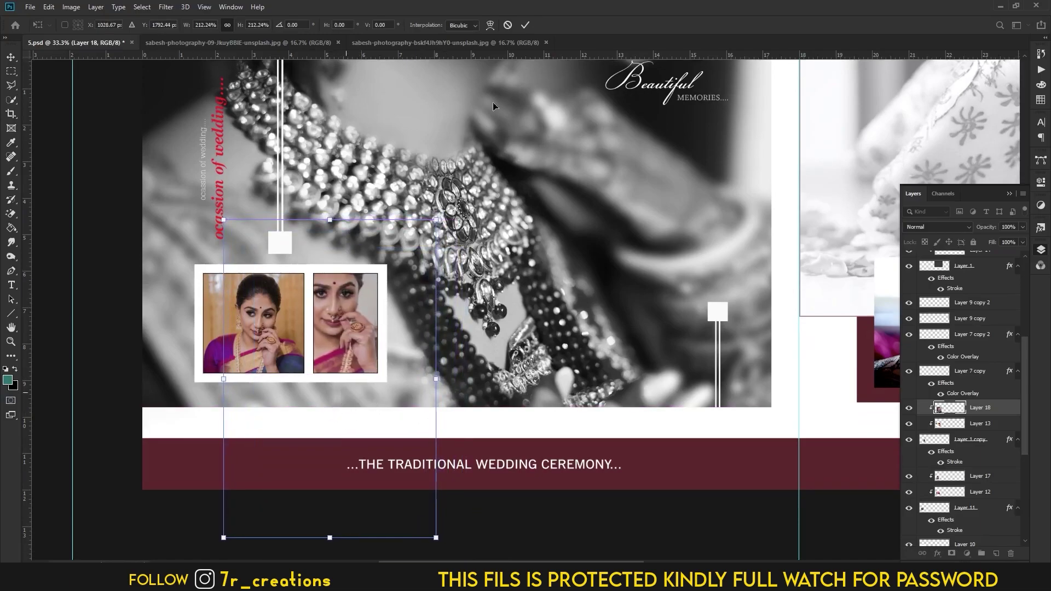
click(526, 25)
key(ctrl+0)
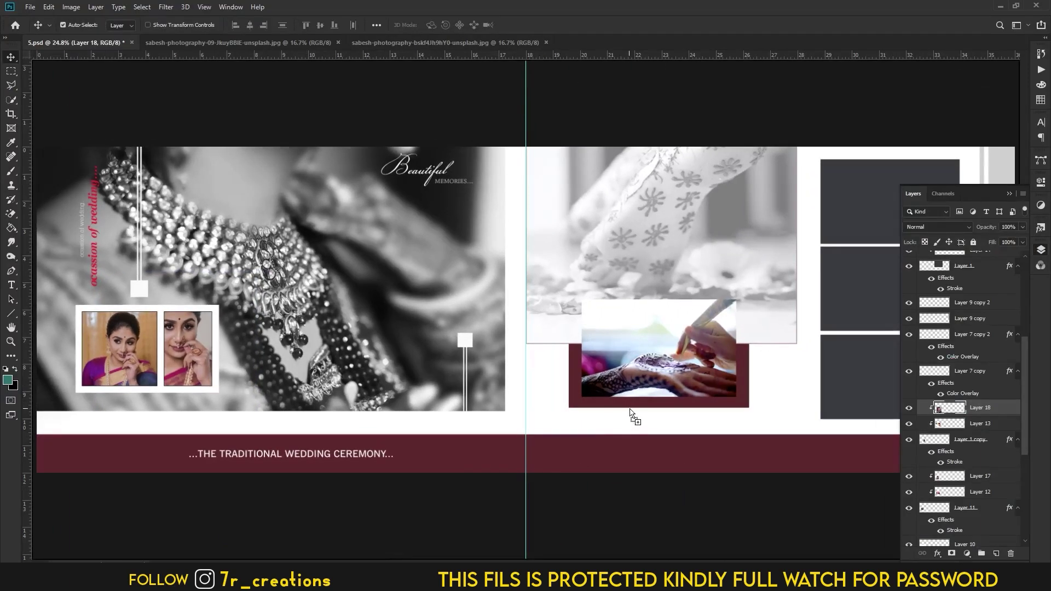
drag(676, 64, 662, 41)
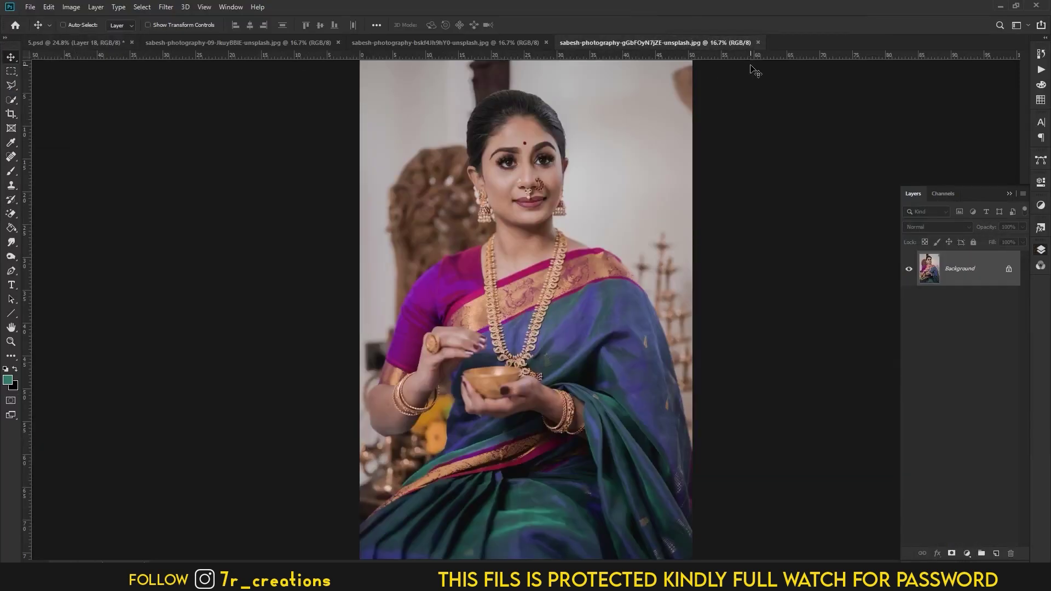
Step: Paste the saree portrait above the large right-page frame and clip it in
key(ctrl+a)
click(70, 43)
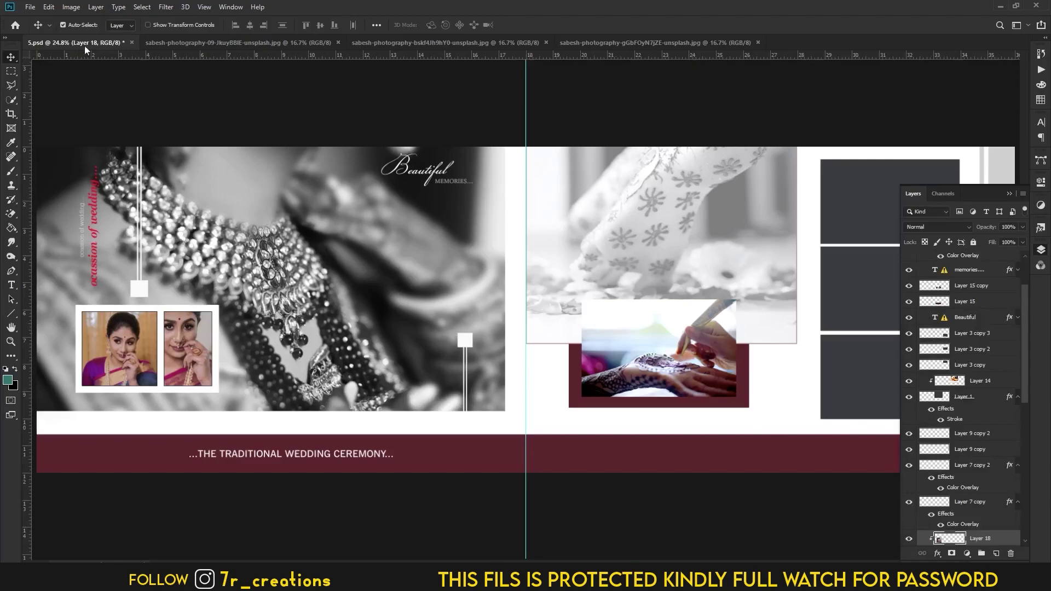
click(714, 283)
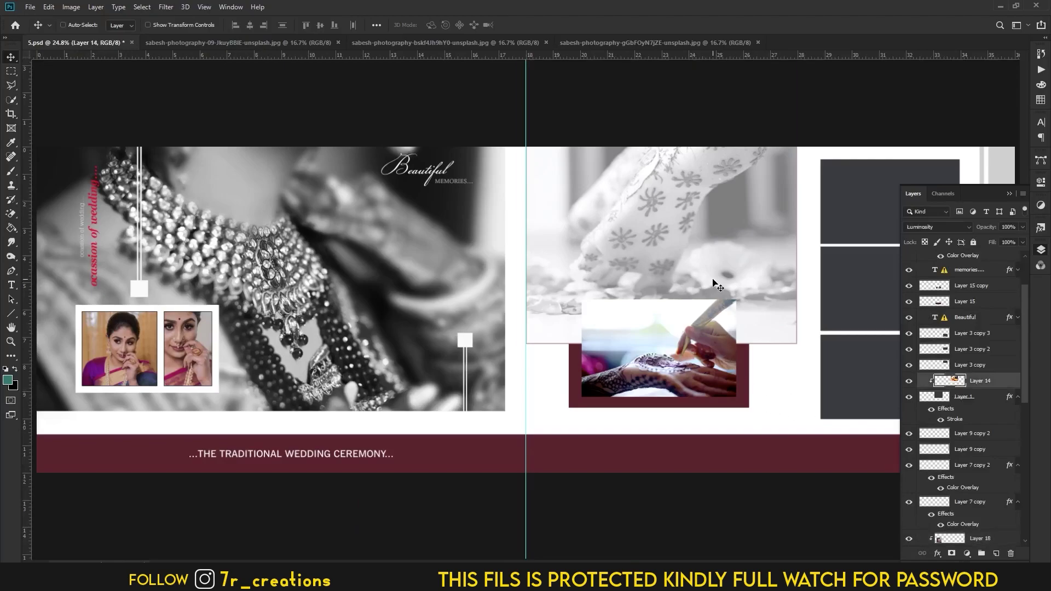
key(ctrl+v)
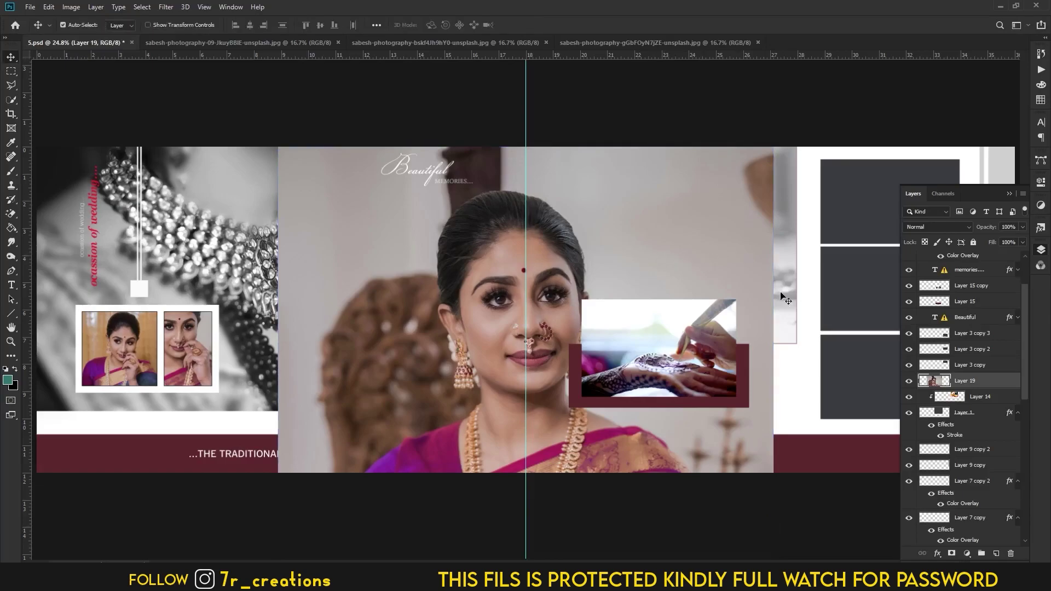
alt+click(985, 385)
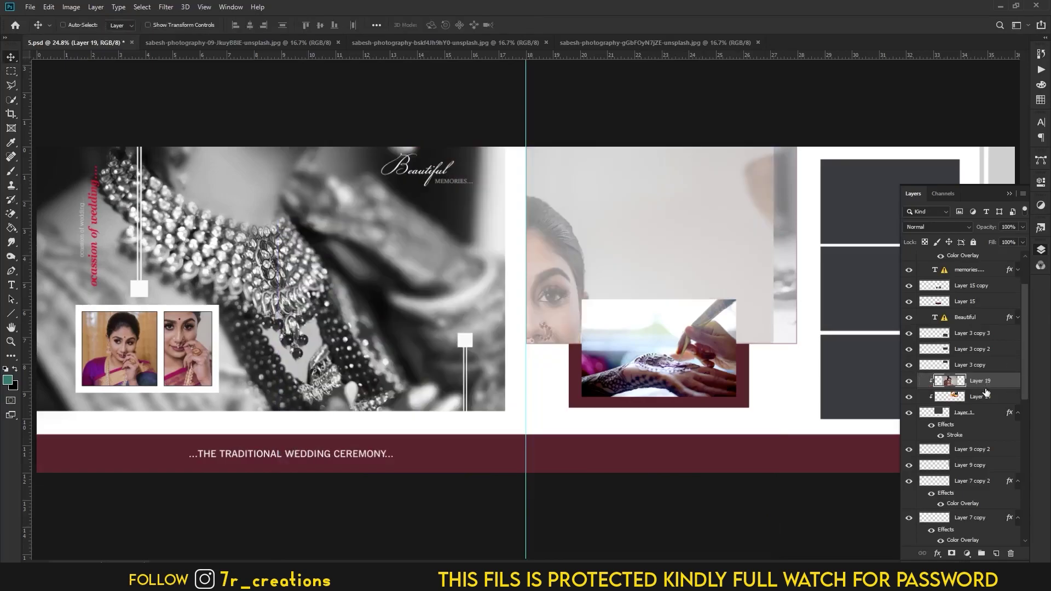
key(ctrl+t)
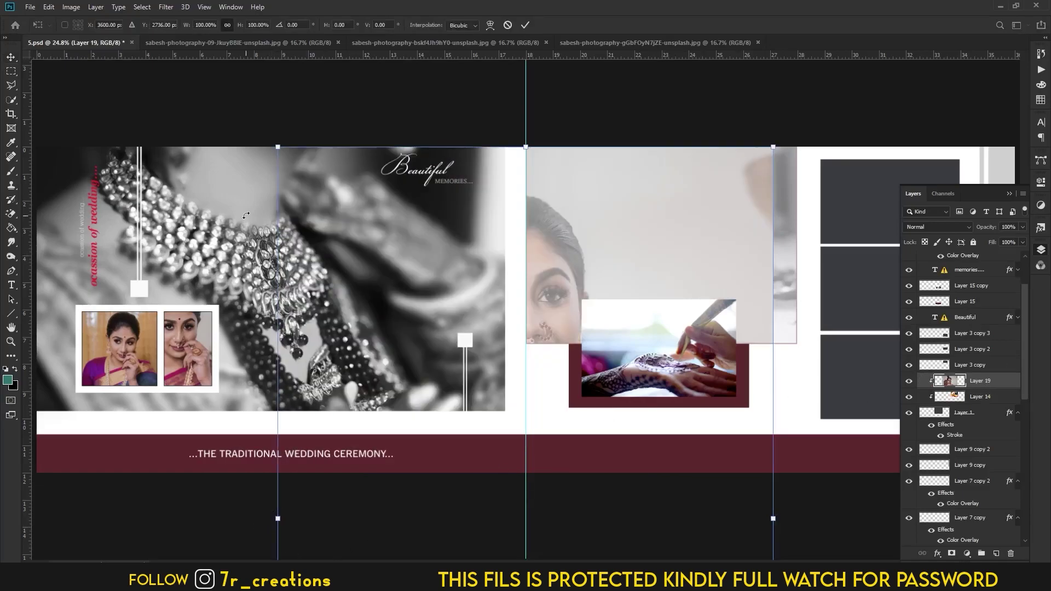
Step: Scale and position the portrait to fill the right-page frame with her face visible
drag(278, 146, 457, 415)
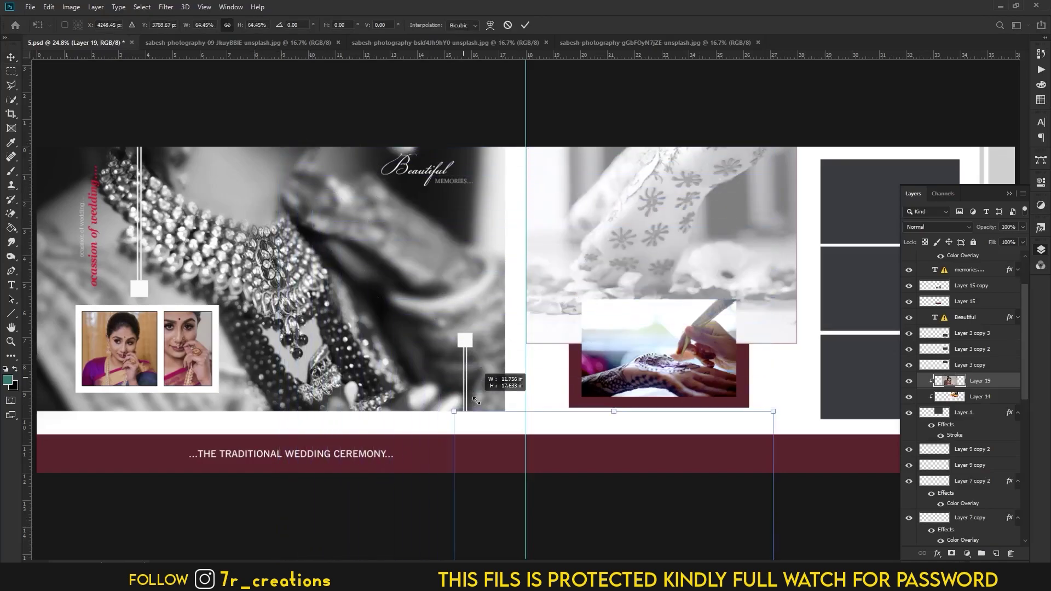
drag(615, 528, 672, 232)
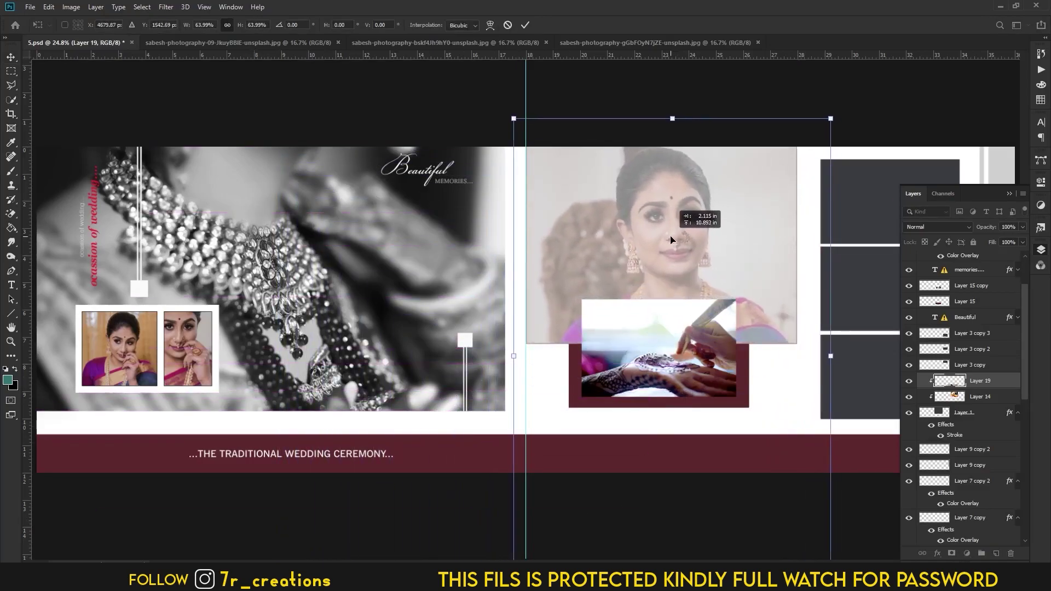
drag(672, 117, 672, 318)
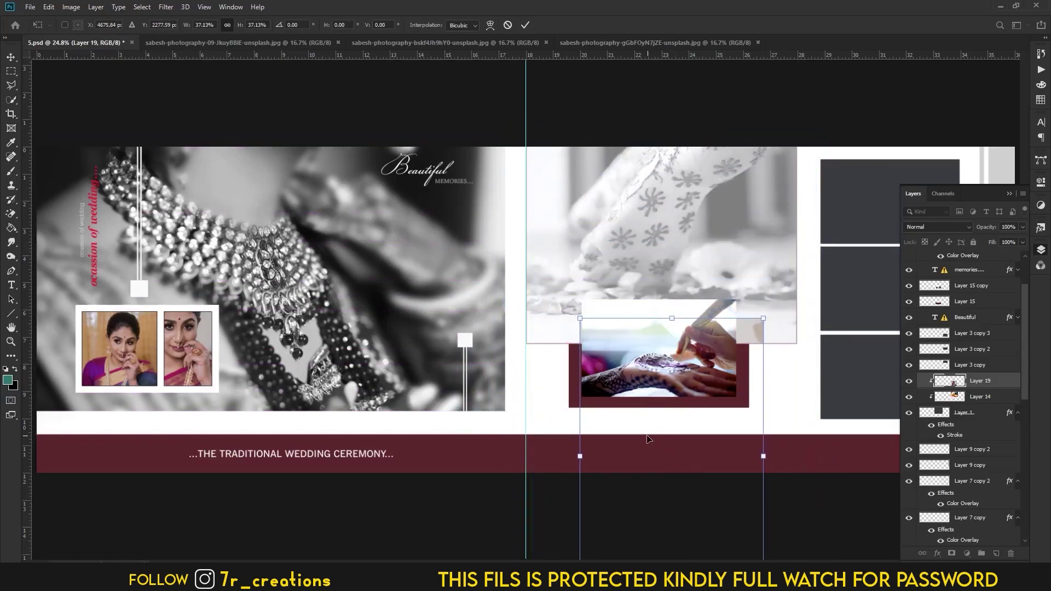
drag(648, 438, 632, 255)
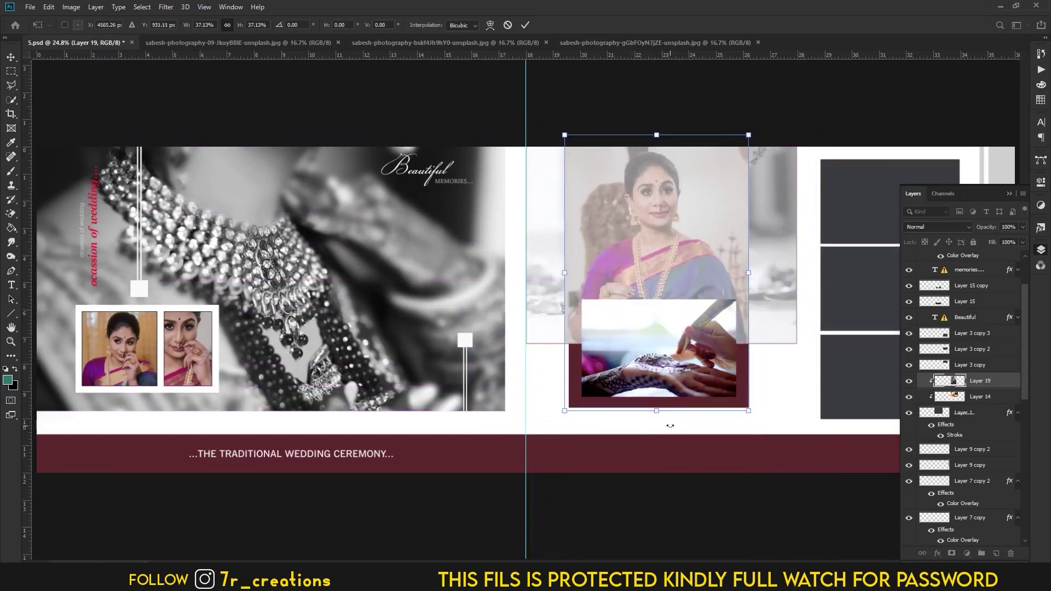
drag(686, 250, 680, 219)
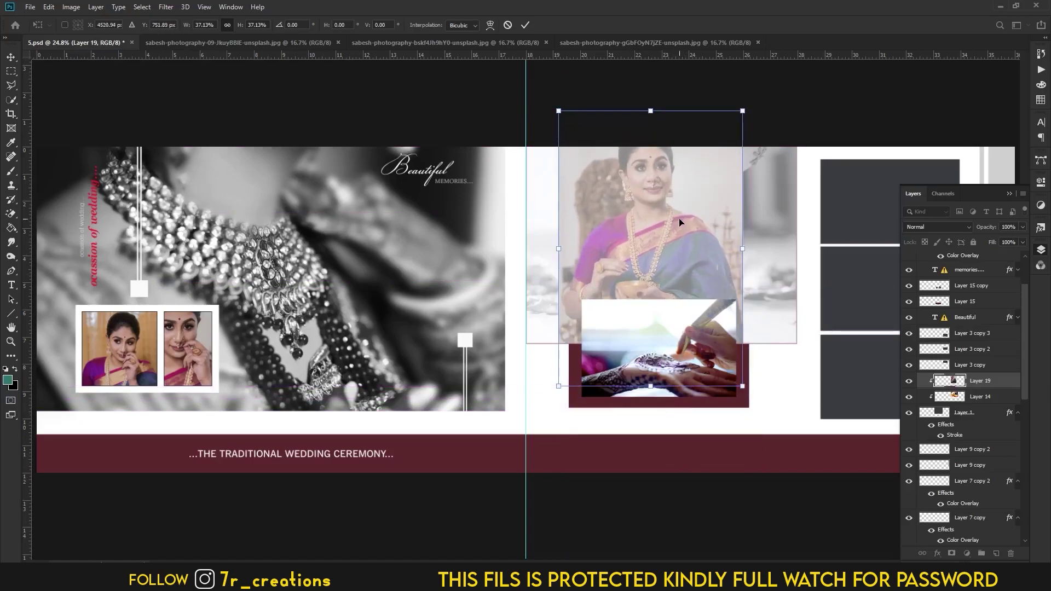
drag(742, 251, 811, 263)
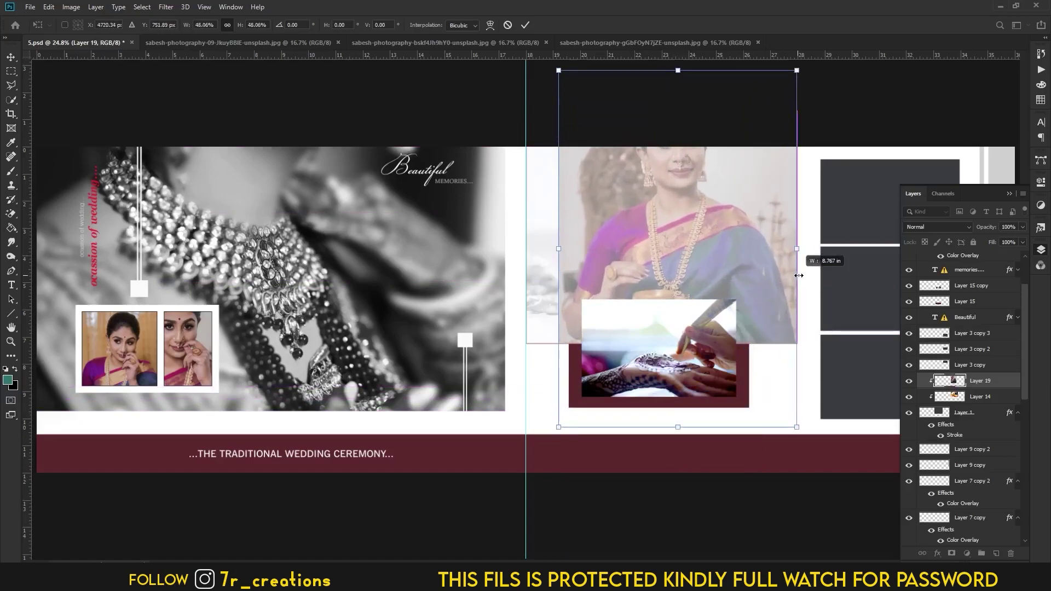
drag(774, 293, 716, 235)
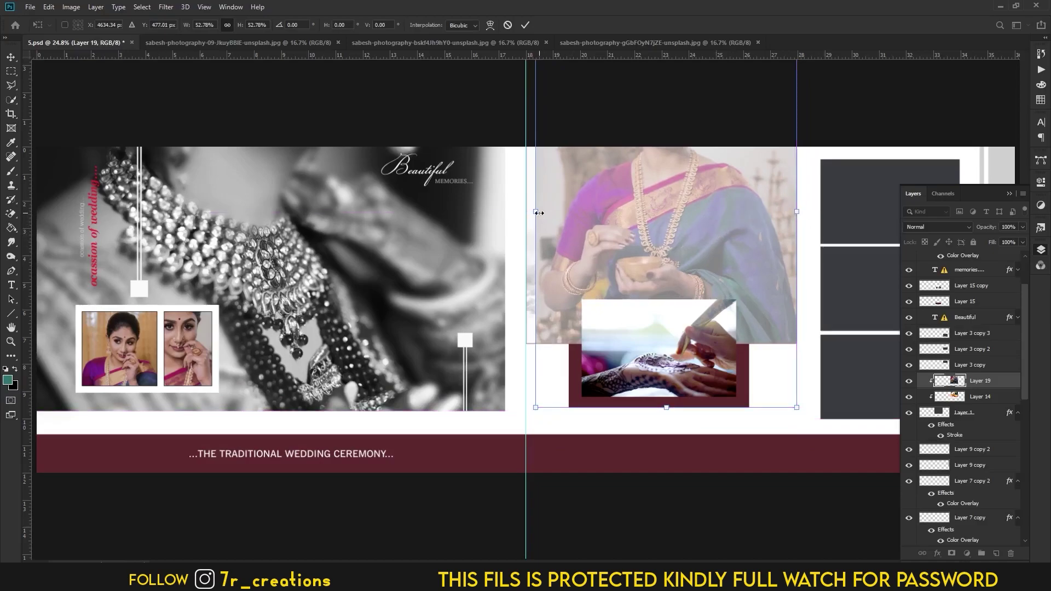
drag(539, 212, 530, 213)
drag(722, 253, 725, 376)
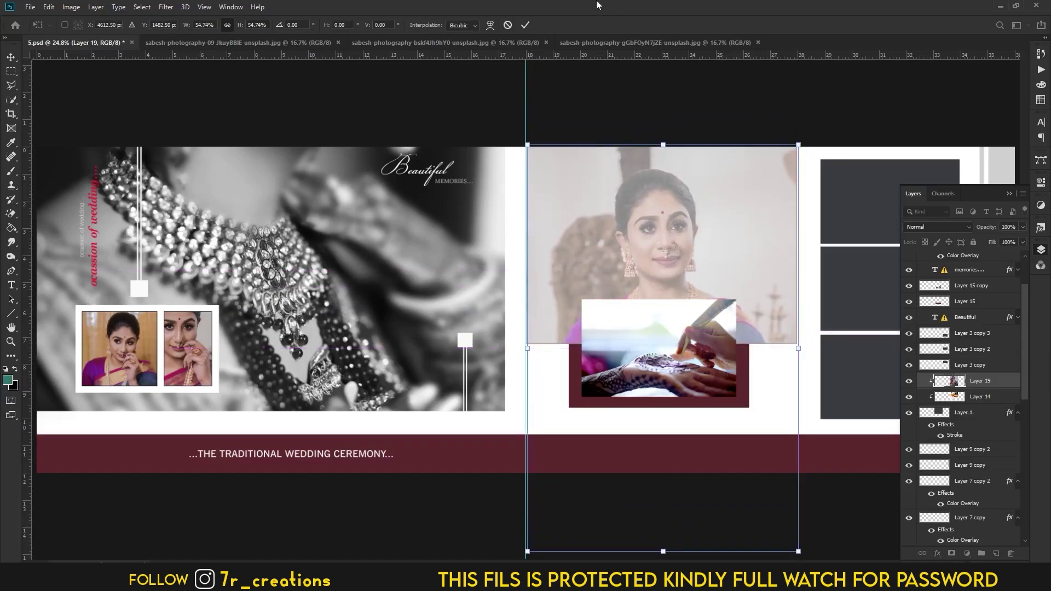
click(531, 25)
Step: Briefly delete and restore the mehndi hand photo, then widen the portrait slightly to the page edge
click(679, 361)
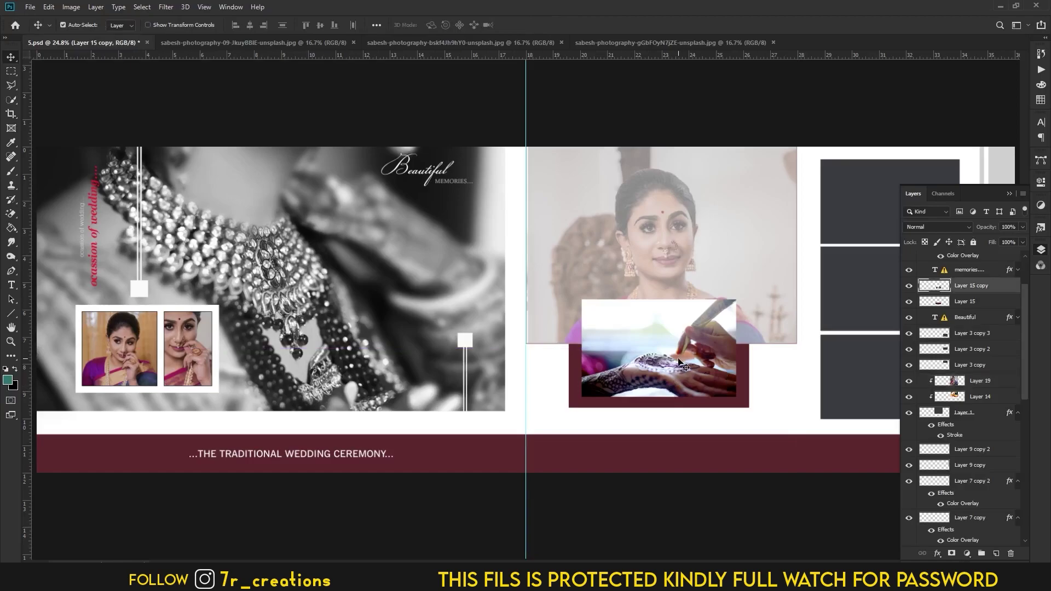
key(Delete)
key(ctrl+z)
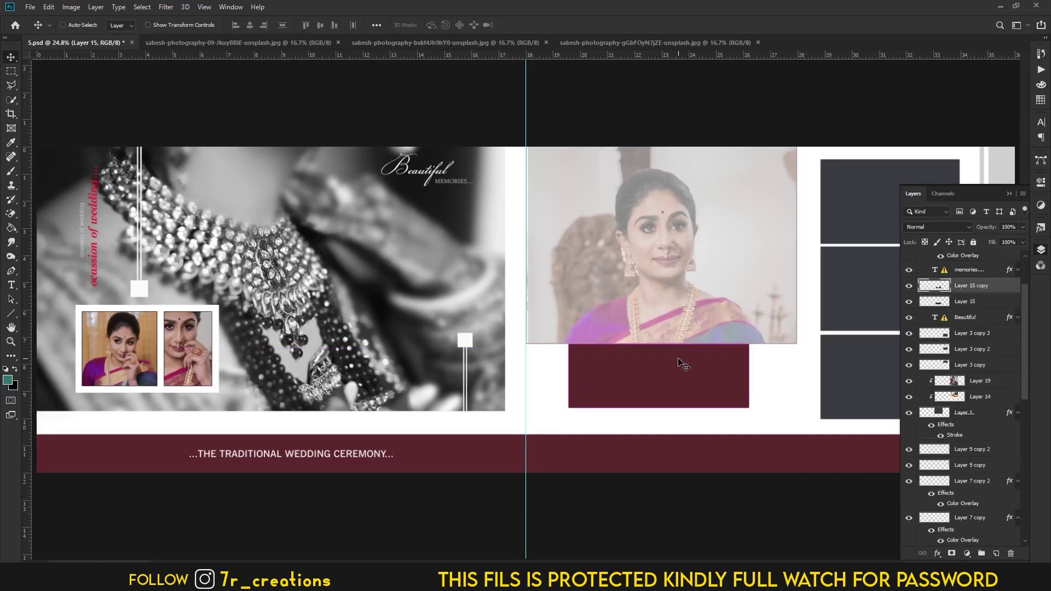
click(558, 266)
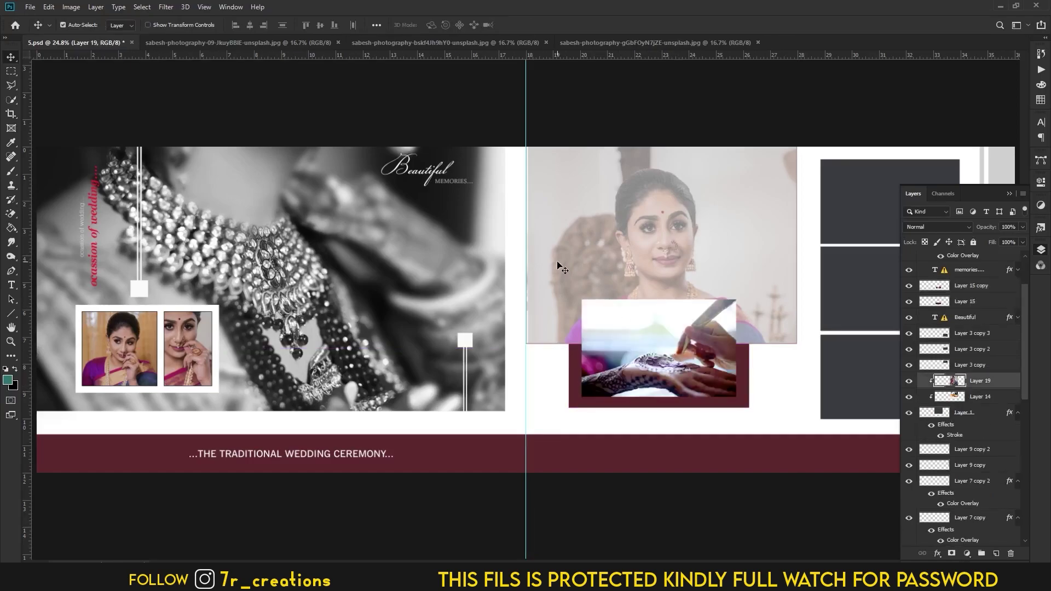
key(ctrl+t)
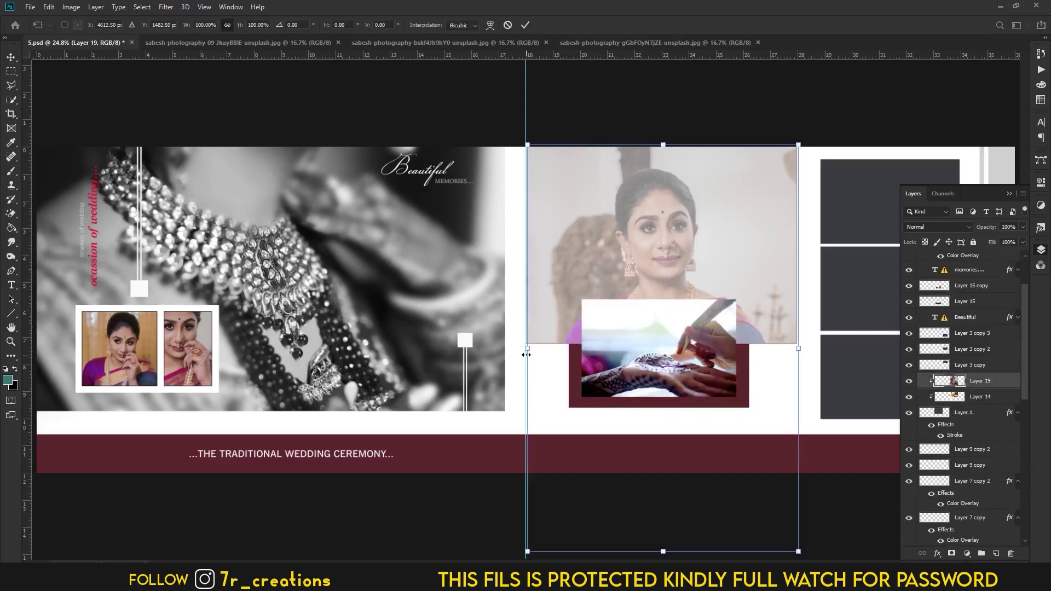
drag(525, 355, 523, 354)
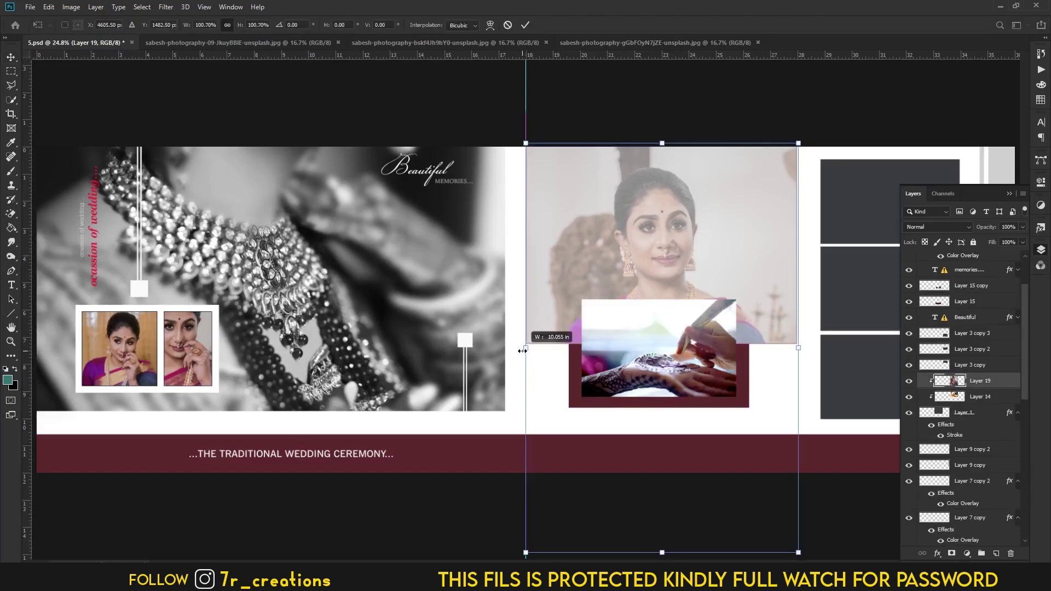
click(526, 25)
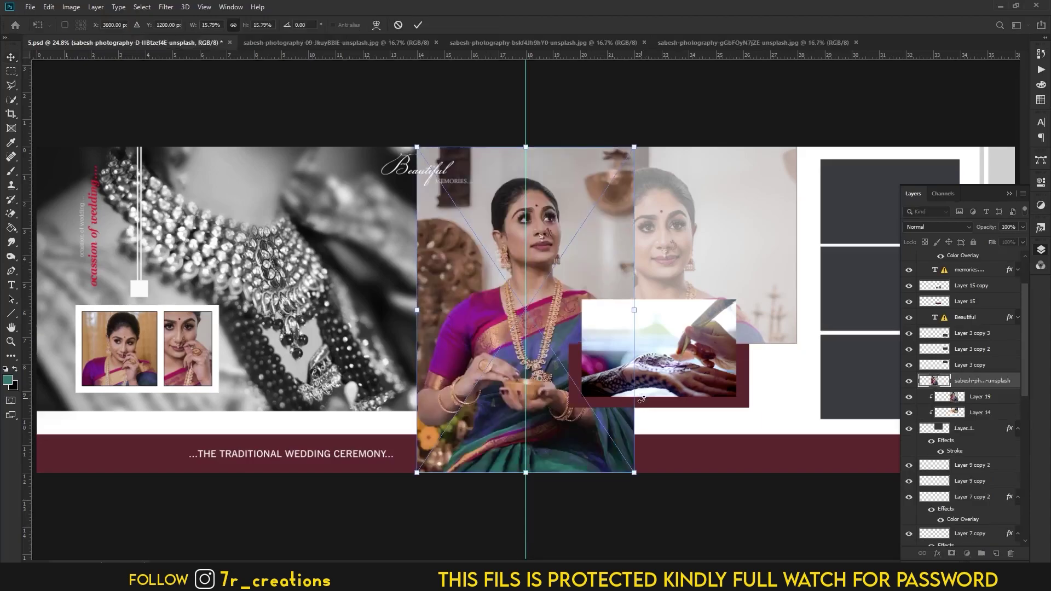
Step: Stack the new portrait above the small maroon frame layer and clip it in
click(418, 24)
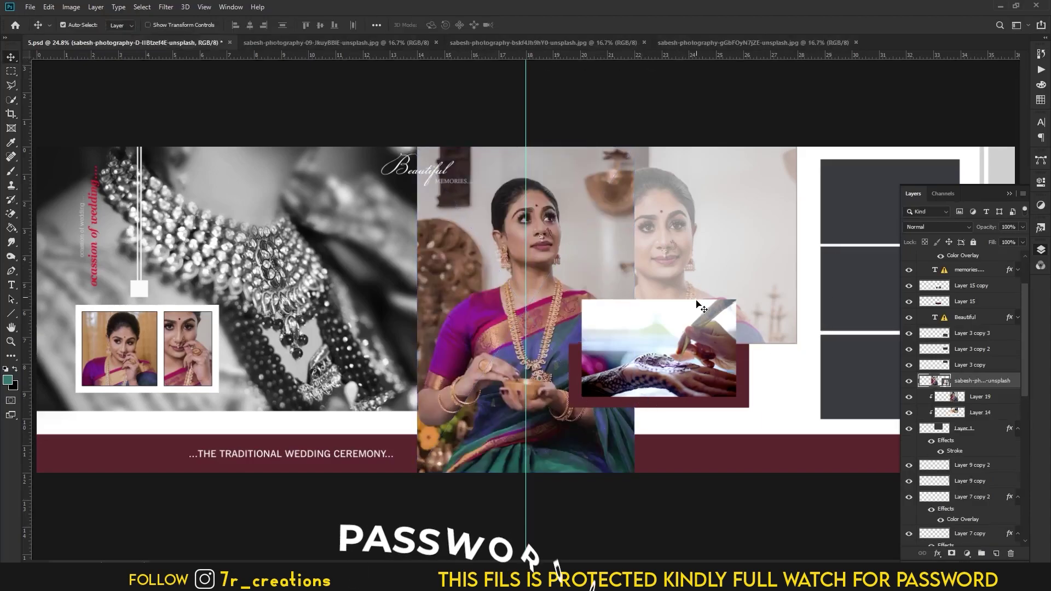
click(691, 334)
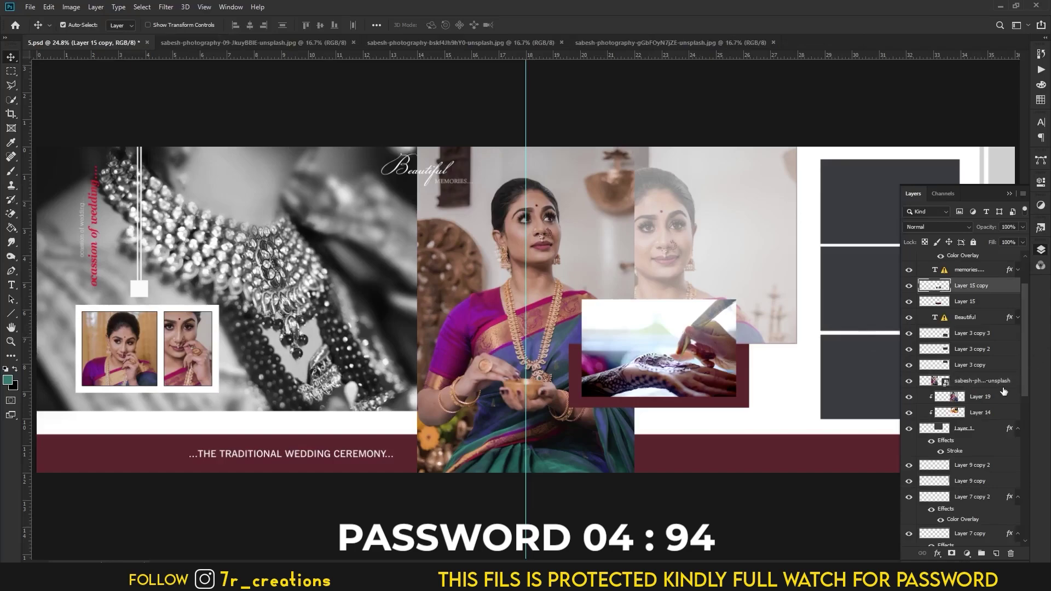
drag(991, 385, 984, 292)
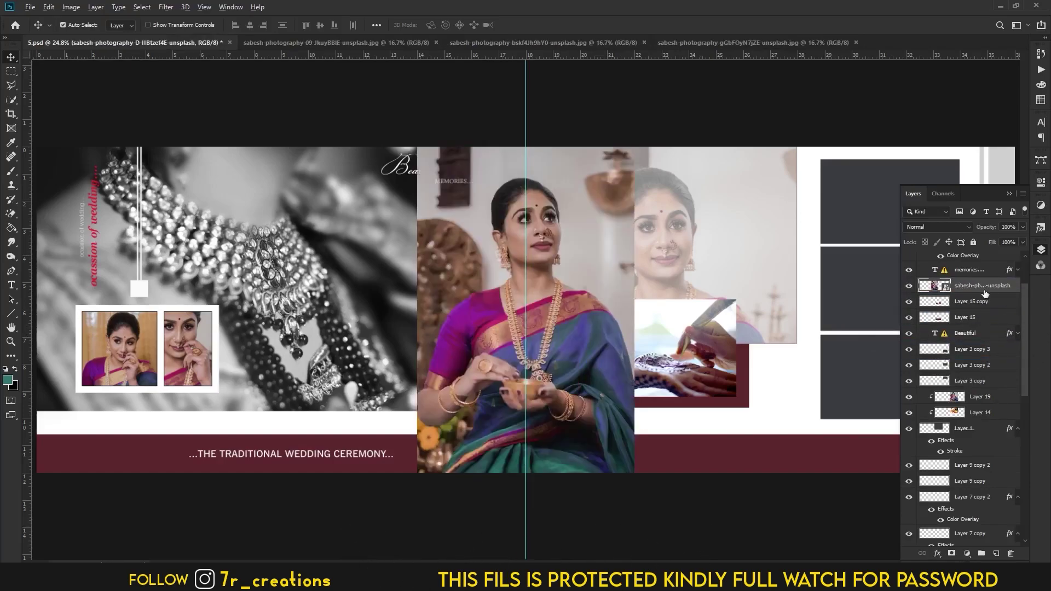
alt+click(985, 294)
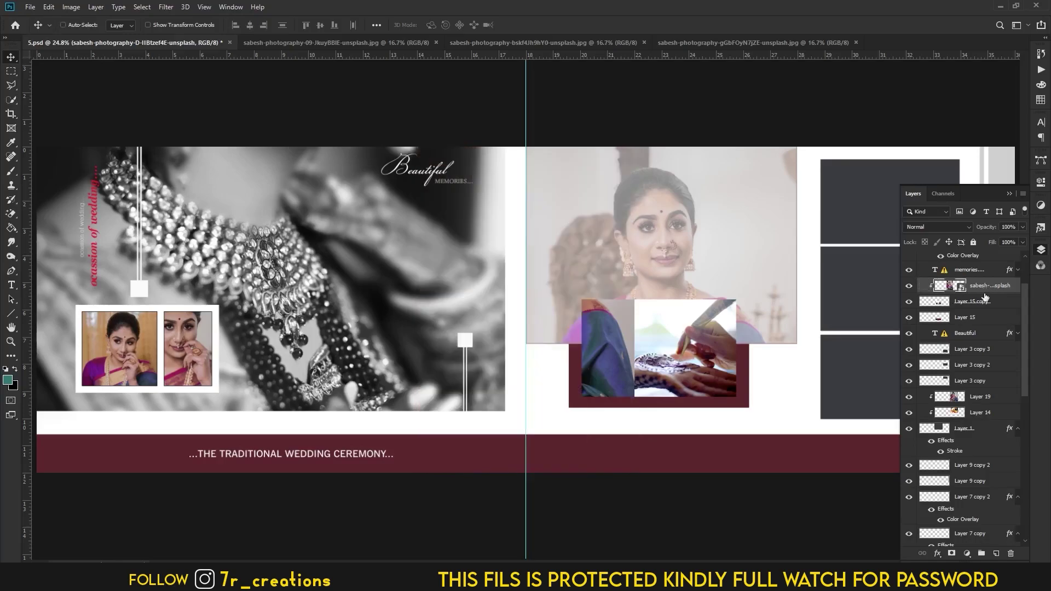
Step: Resize the close-up portrait to fit the small maroon frame and commit it
key(ctrl+t)
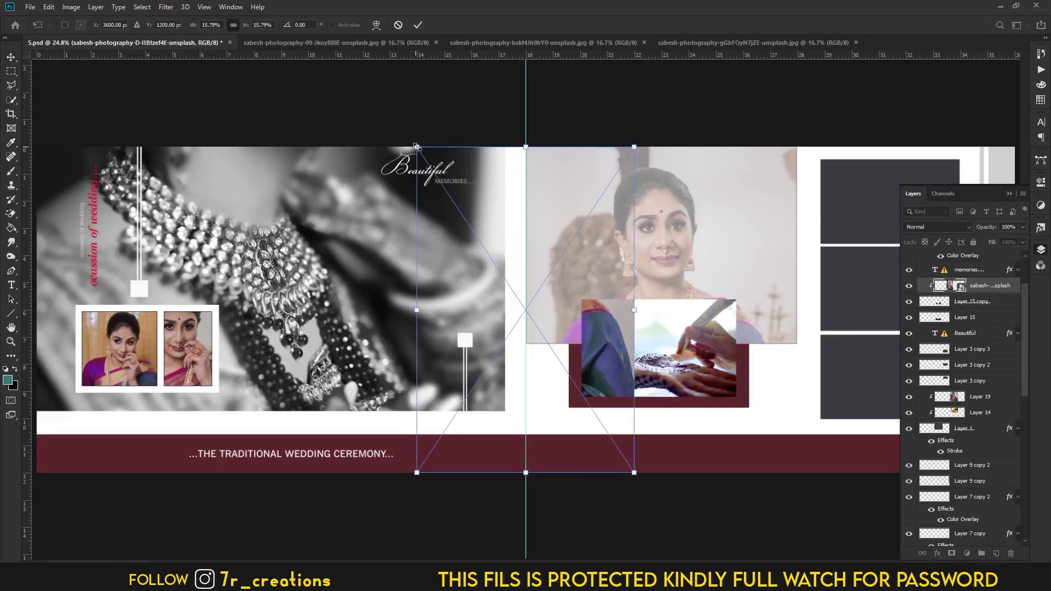
drag(416, 147, 525, 309)
drag(595, 405, 675, 392)
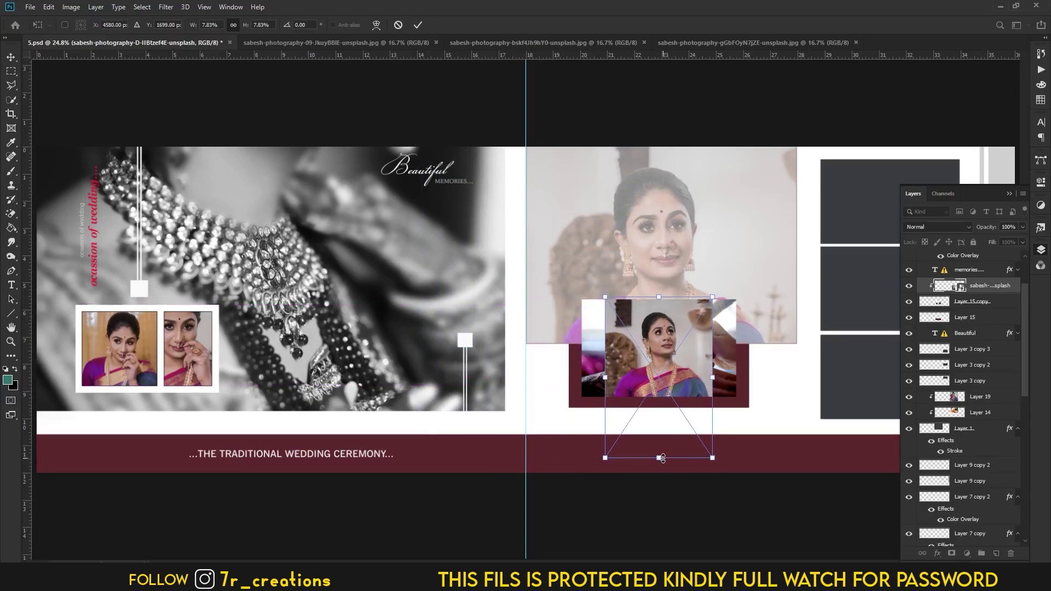
mouse_move(662, 458)
mouse_down()
mouse_move(660, 534)
mouse_move(655, 454)
mouse_up()
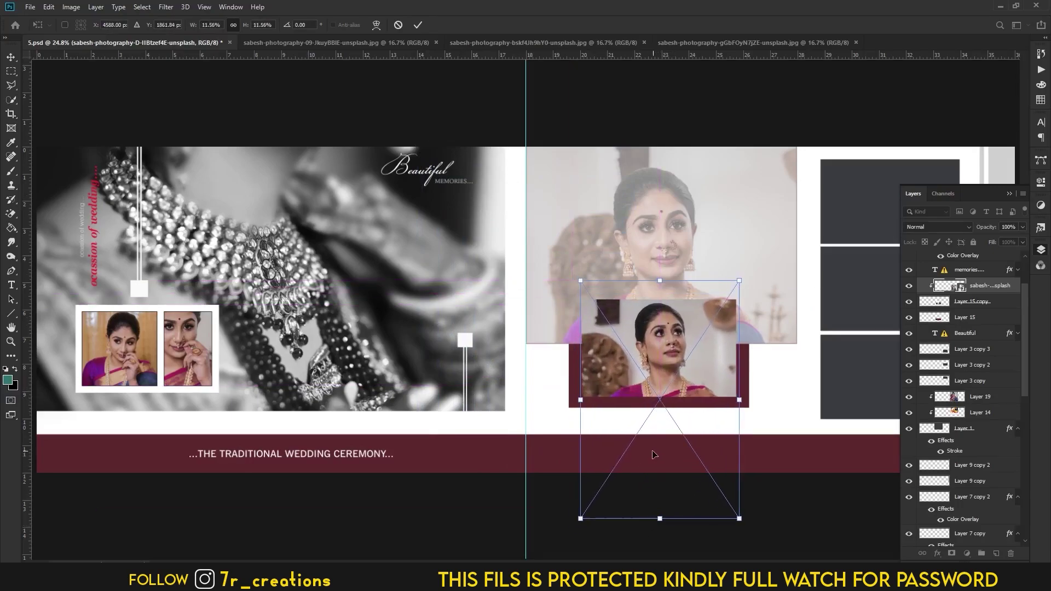
click(417, 25)
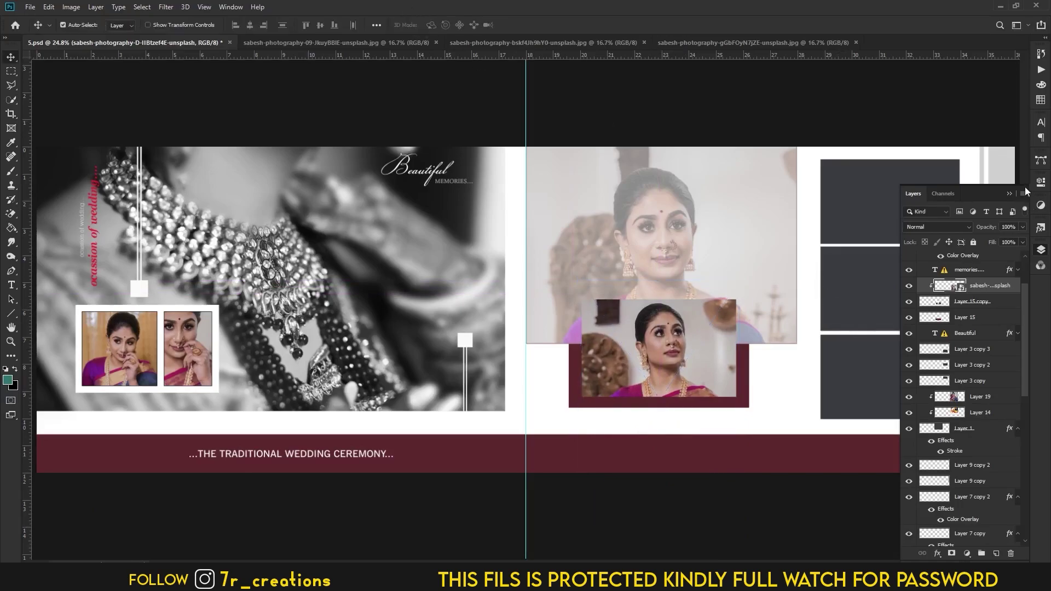
click(1009, 194)
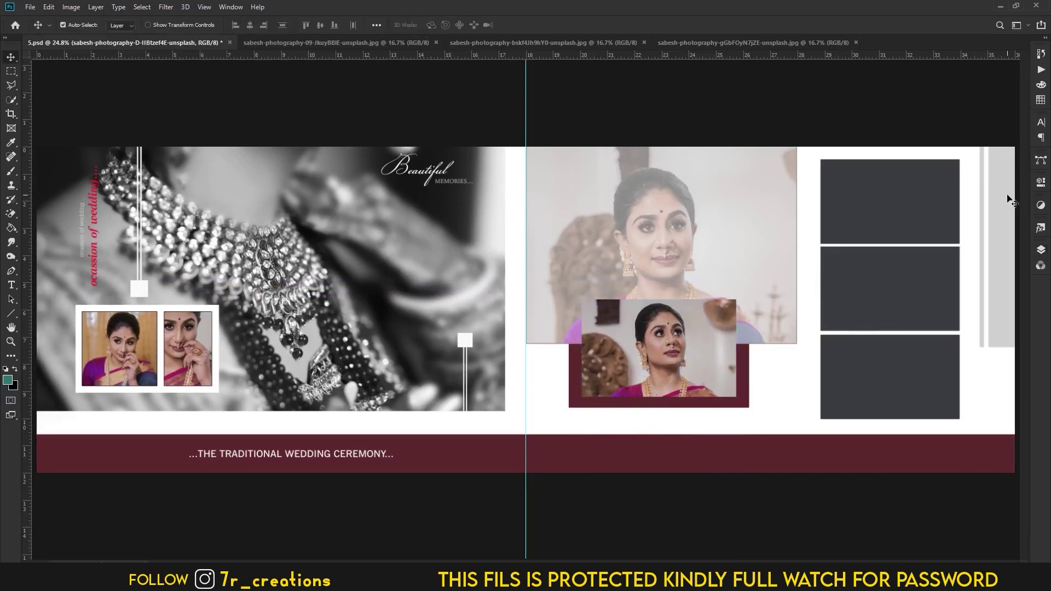
Step: Delete the bottom, middle and top dark placeholder boxes
click(929, 362)
key(Delete)
click(920, 312)
key(Delete)
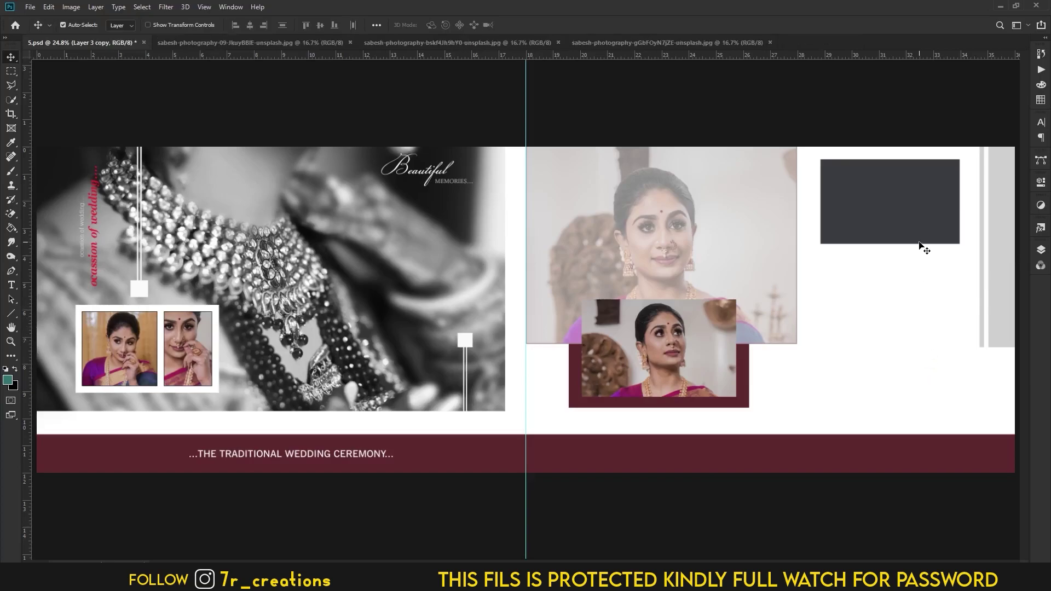
click(920, 242)
key(Delete)
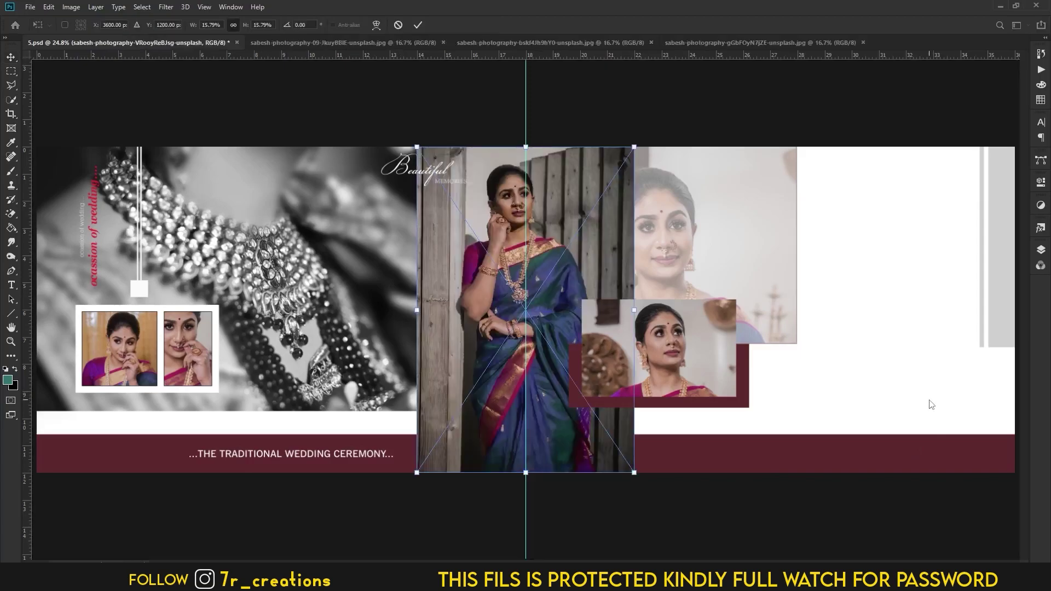
Step: Move the saree photo to the right page and scale it into the right column
drag(609, 265, 956, 249)
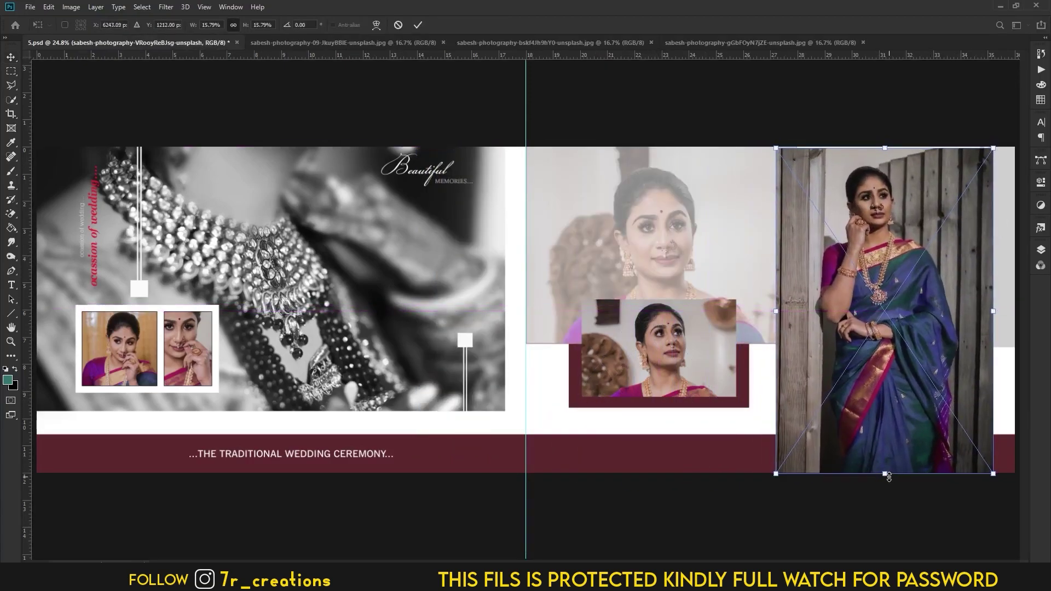
drag(889, 477, 885, 378)
drag(895, 317, 906, 347)
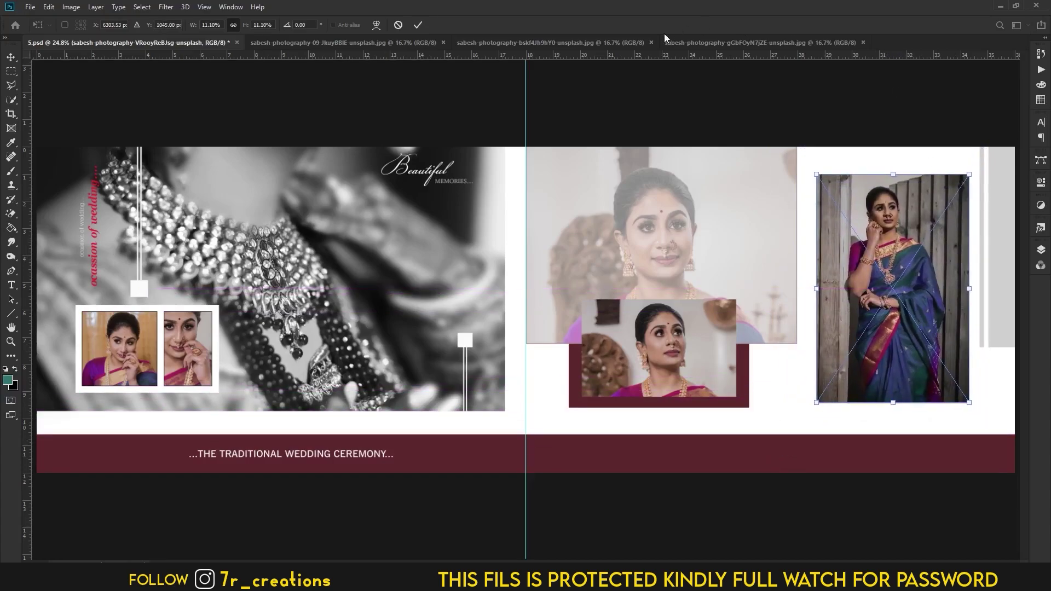
click(418, 25)
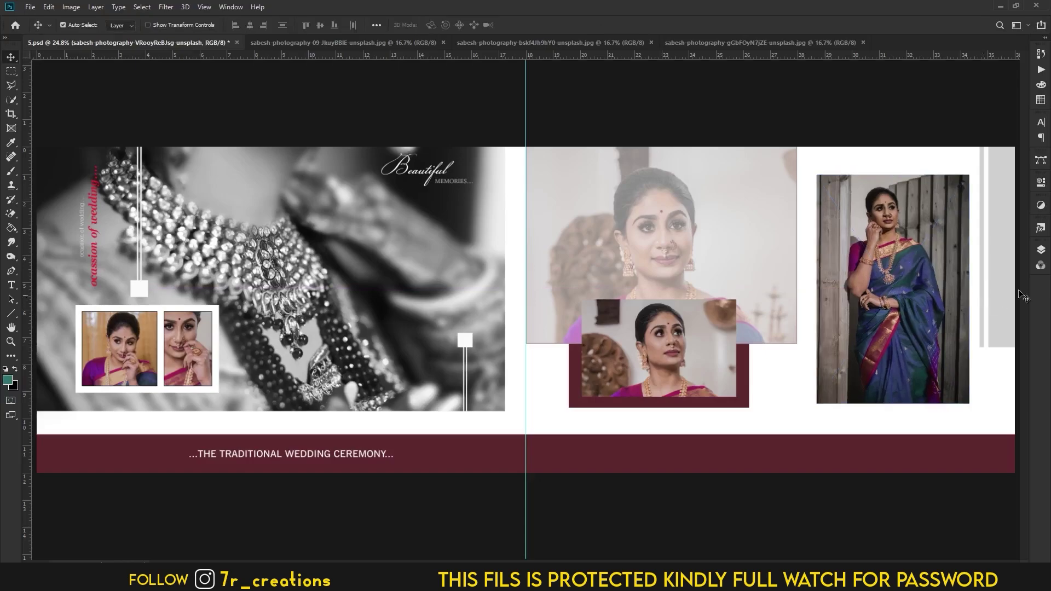
Step: Duplicate the saree photo layer and stretch the copy taller to fill the far-right frame
click(1041, 251)
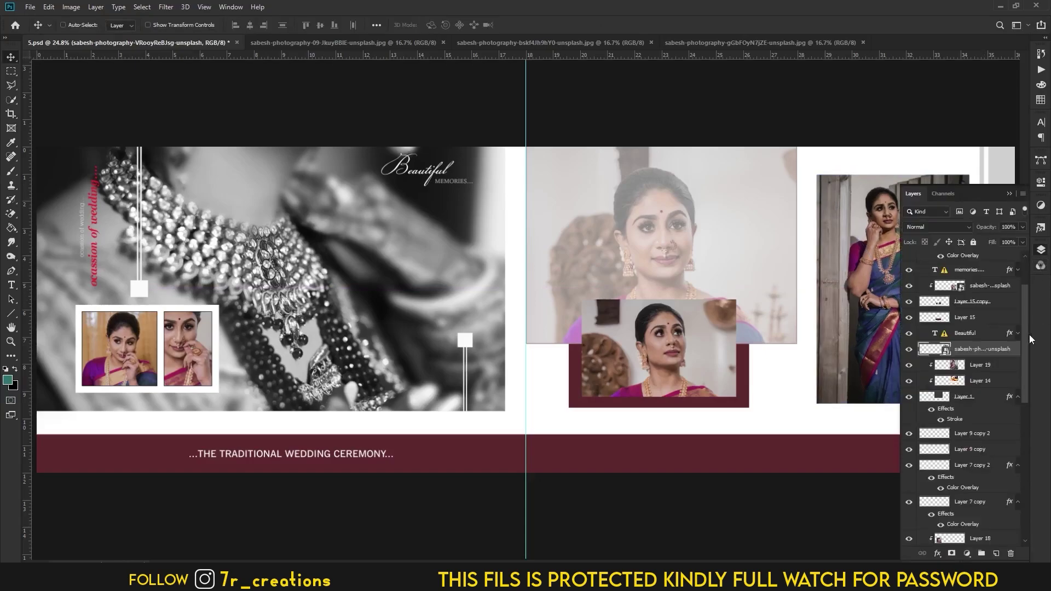
key(ctrl+j)
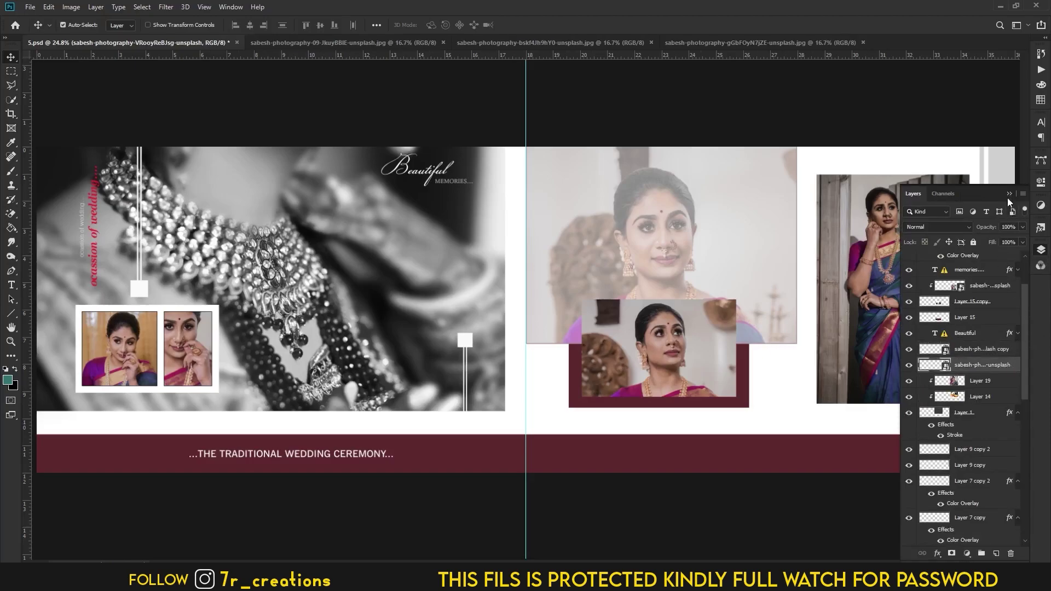
click(1010, 193)
key(ctrl+t)
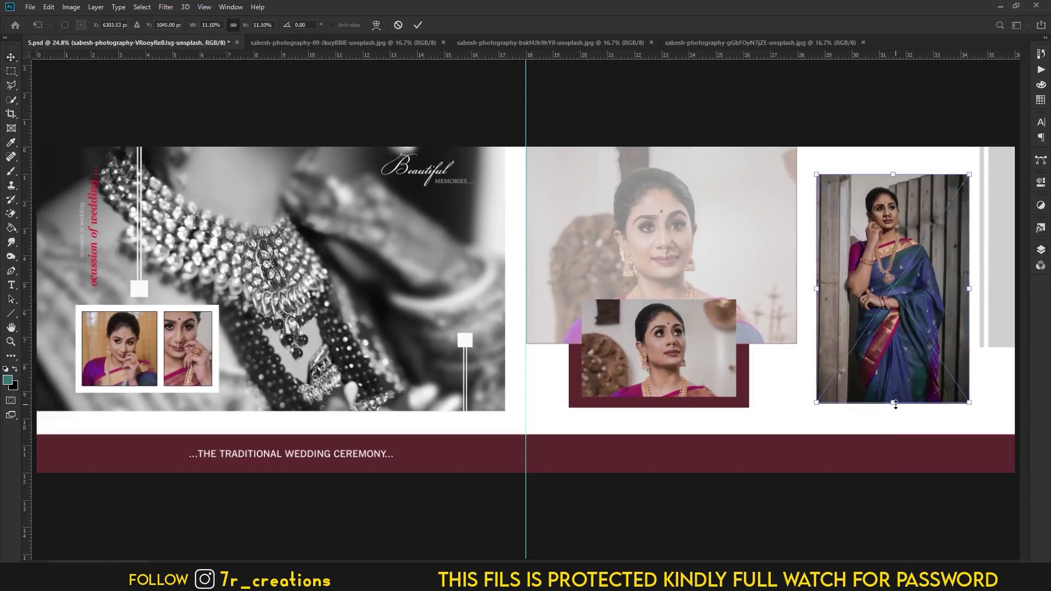
drag(896, 406, 895, 408)
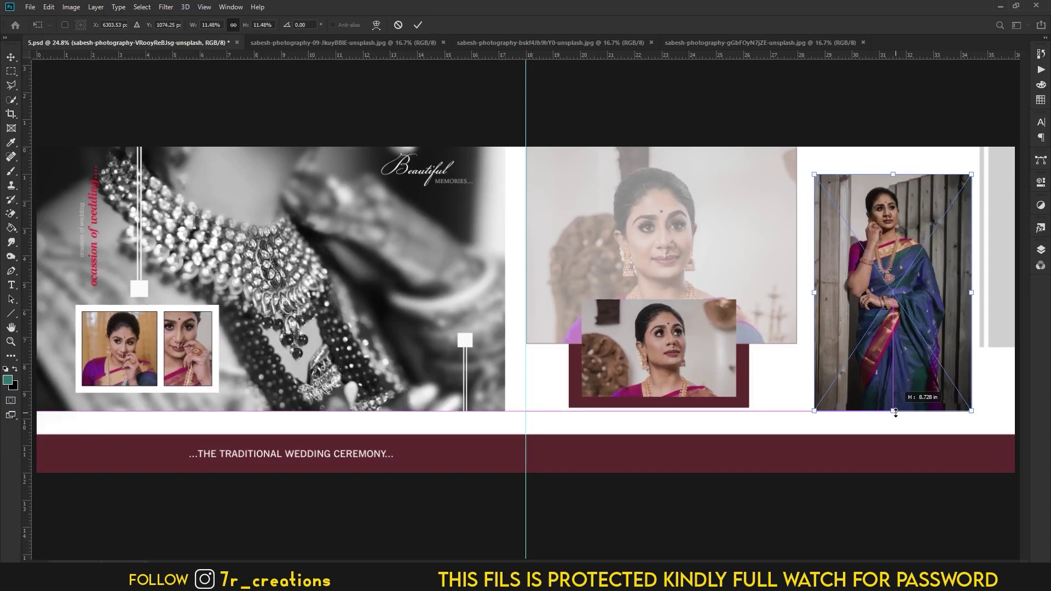
drag(894, 175, 895, 170)
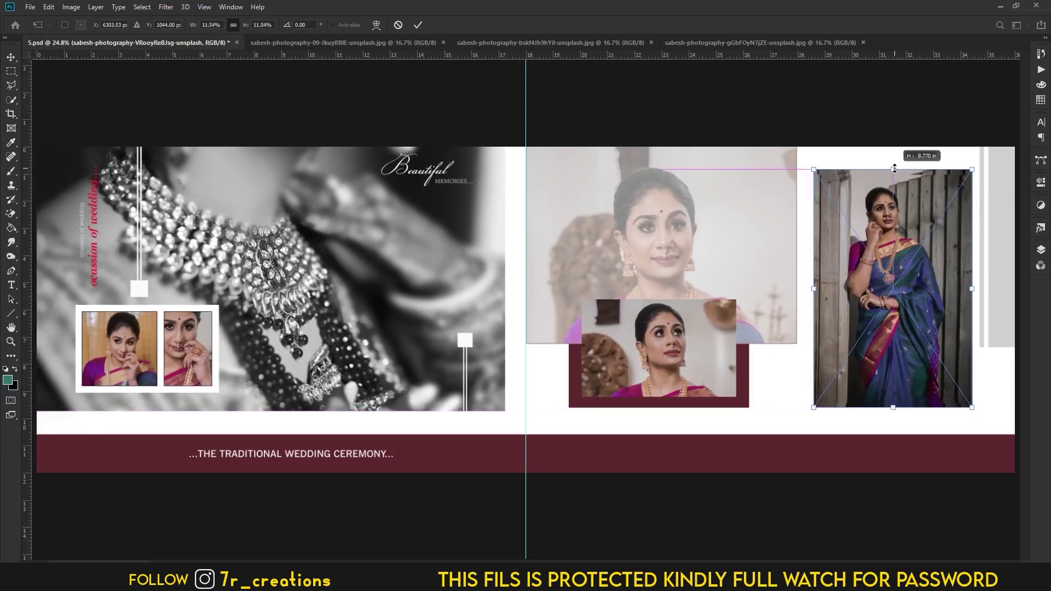
click(418, 24)
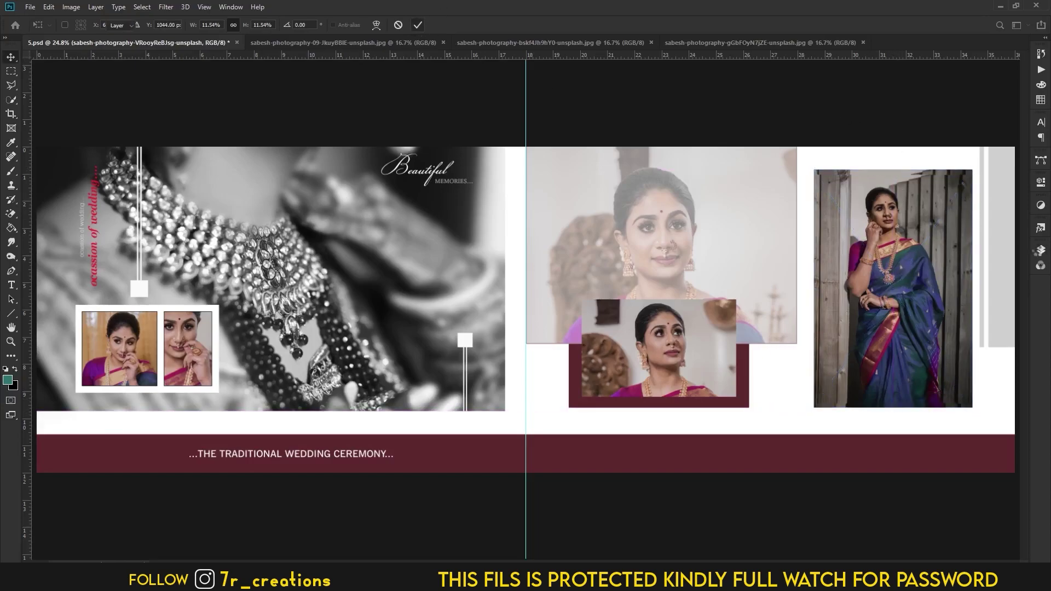
click(1041, 228)
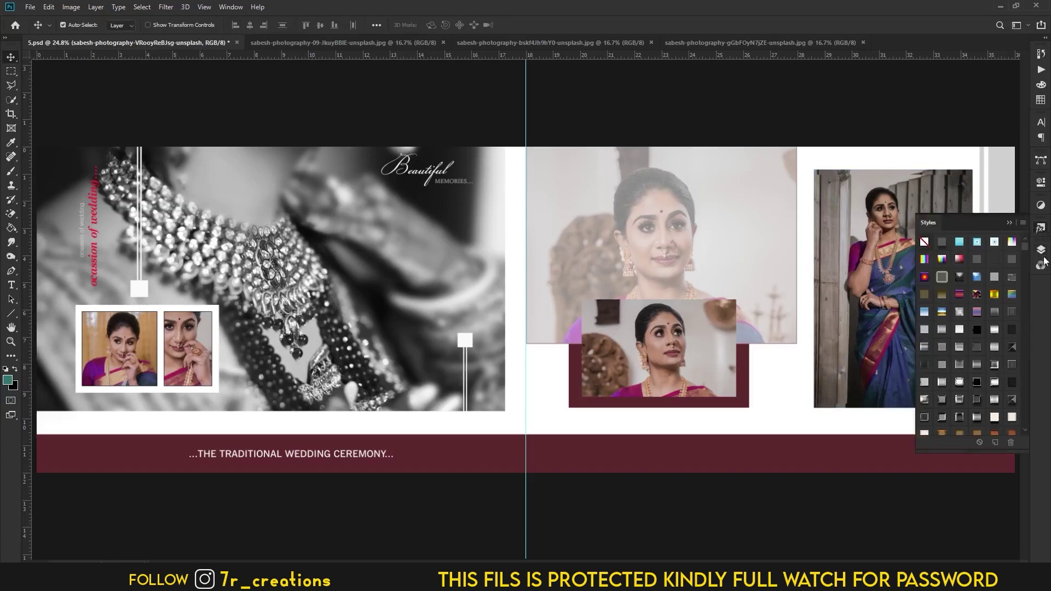
Step: Give the stretched saree copy layer a black Color Overlay effect
click(1012, 224)
click(1040, 249)
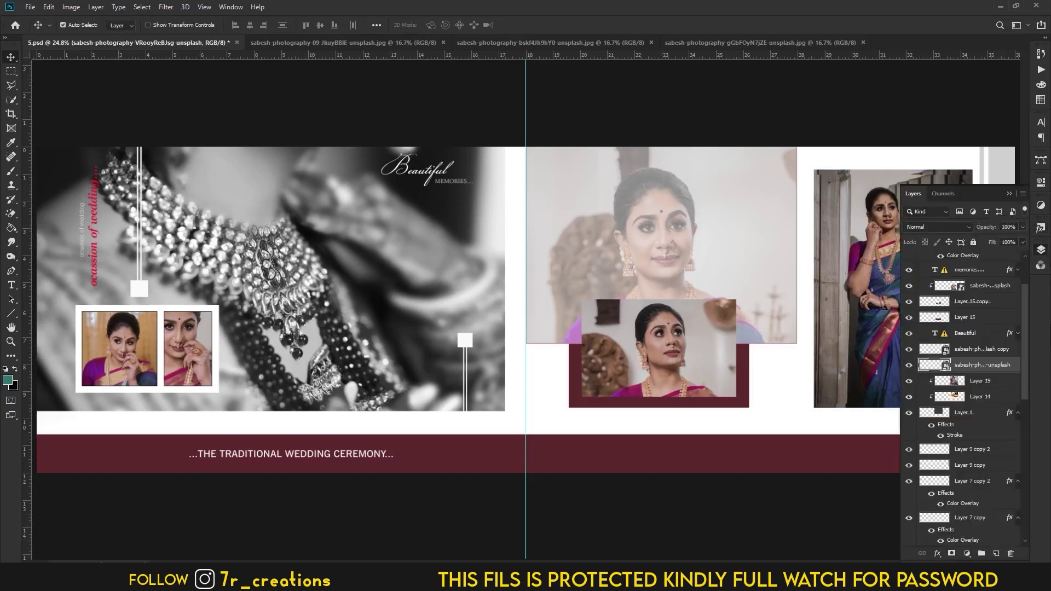
click(939, 554)
click(961, 501)
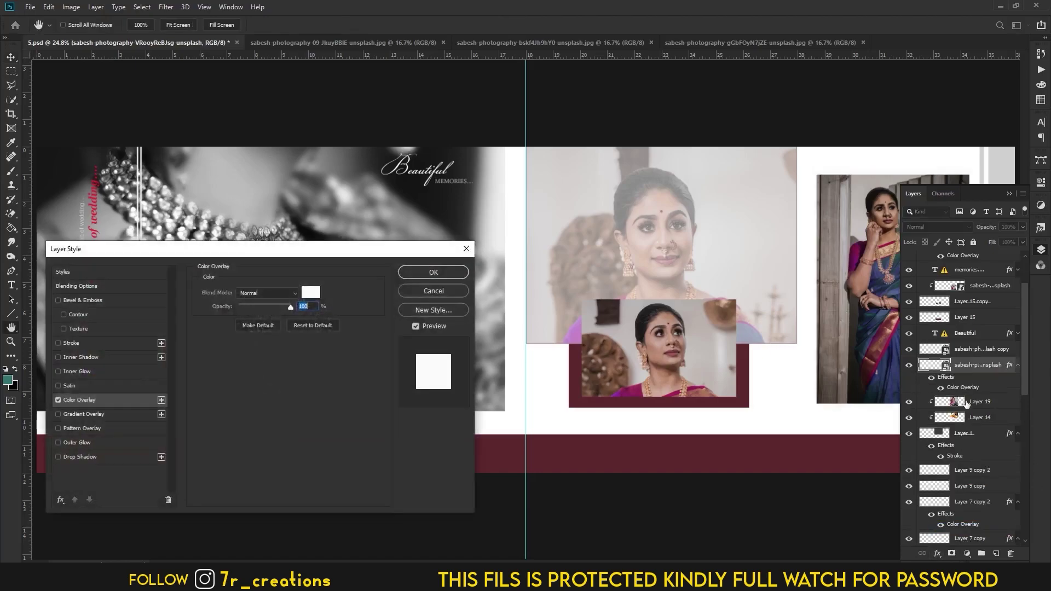
click(306, 297)
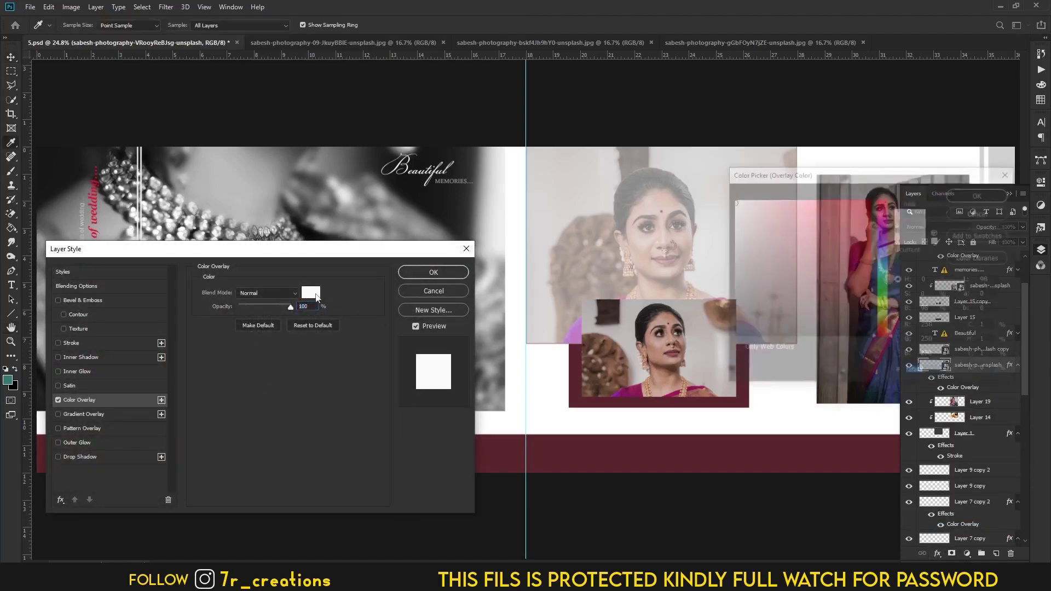
drag(836, 327, 732, 337)
click(972, 196)
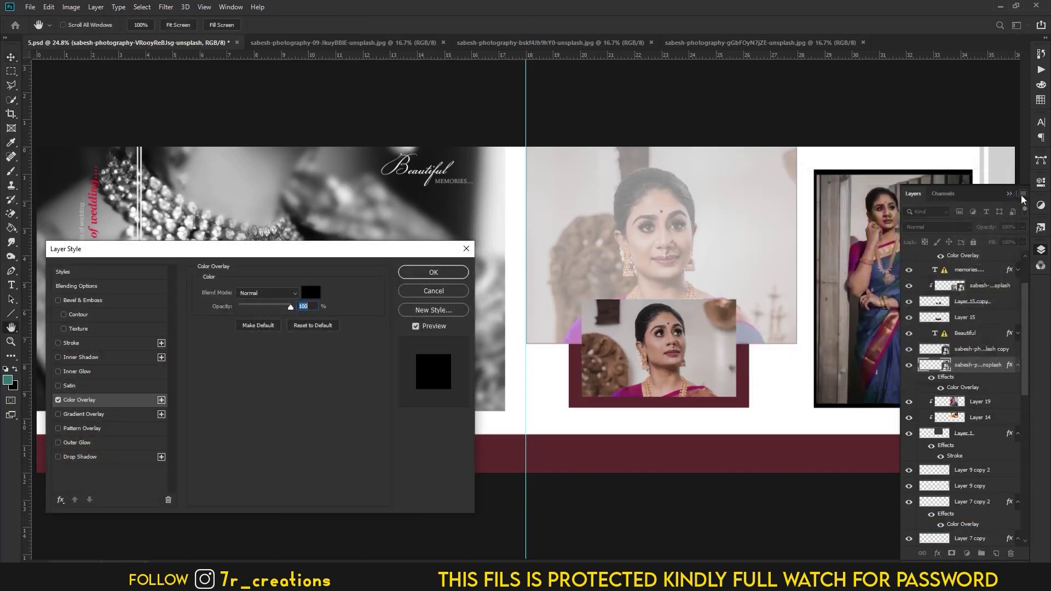
click(433, 272)
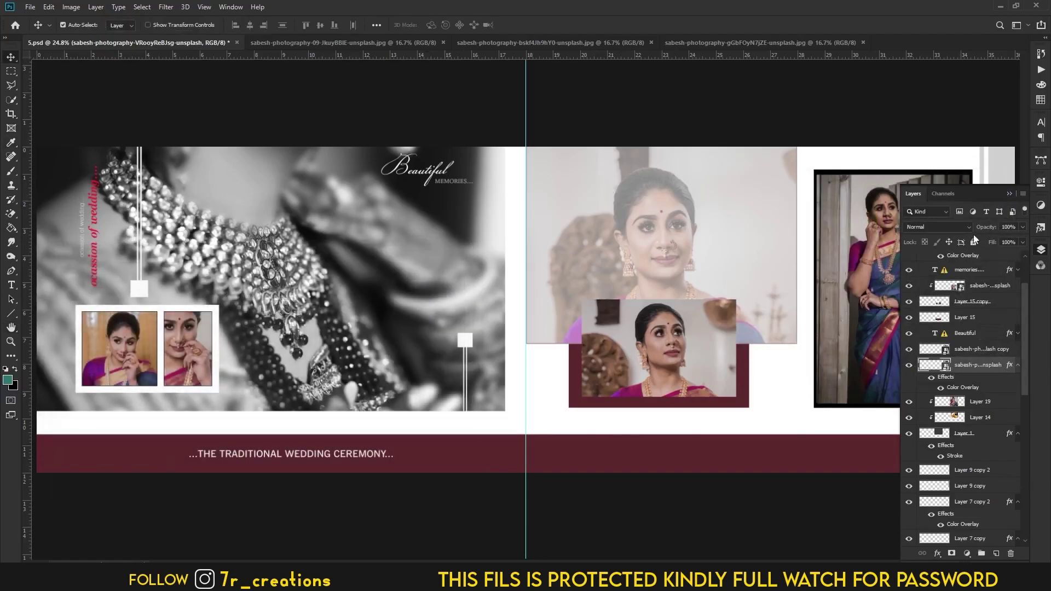
click(1009, 194)
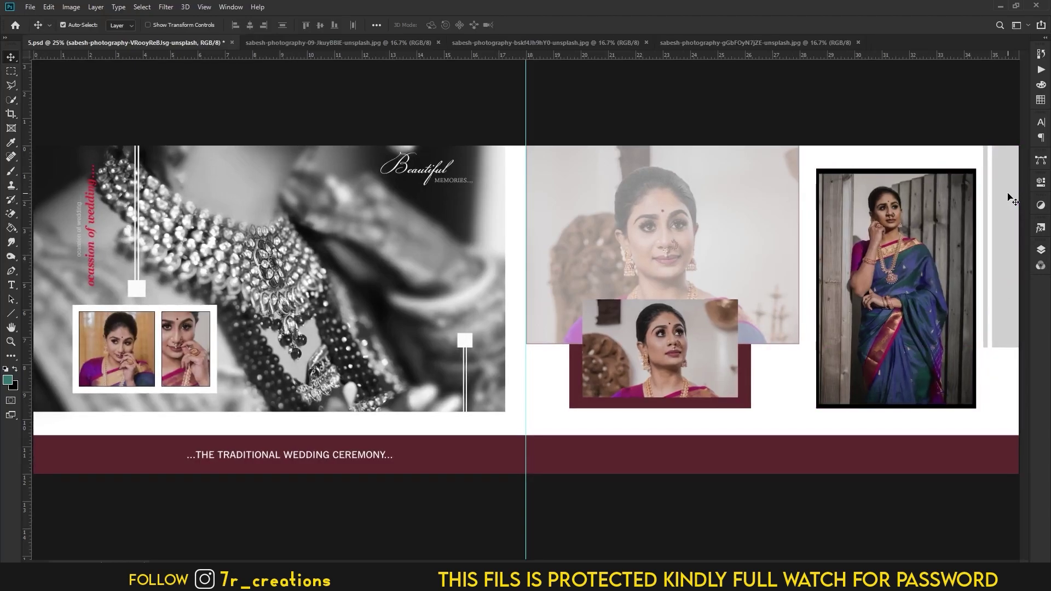
Step: Widen the black frame left, right and downward, then duplicate the layer and nudge it up
key(ctrl+t)
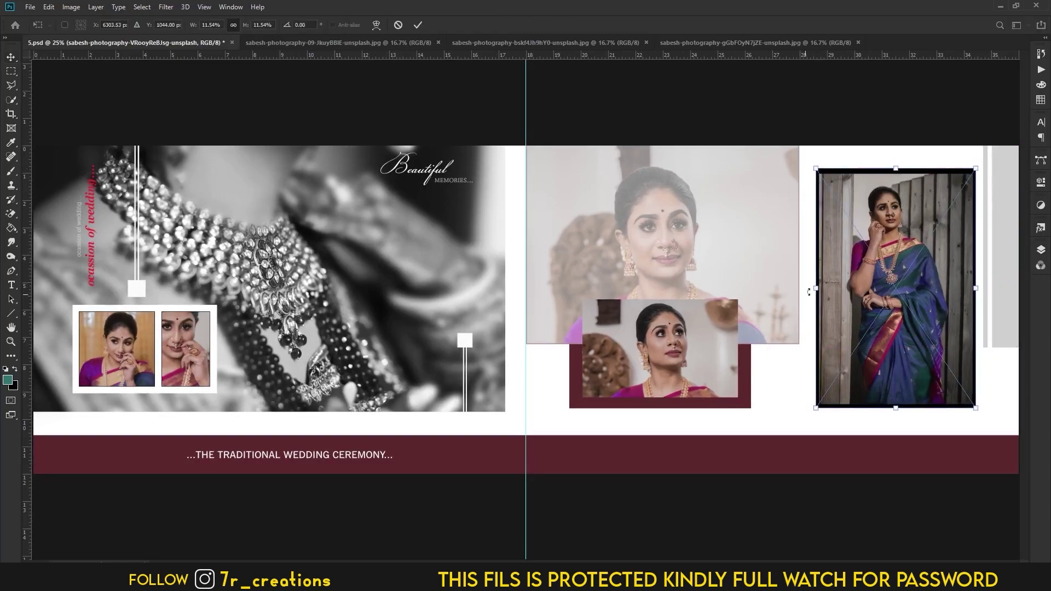
drag(816, 288, 810, 289)
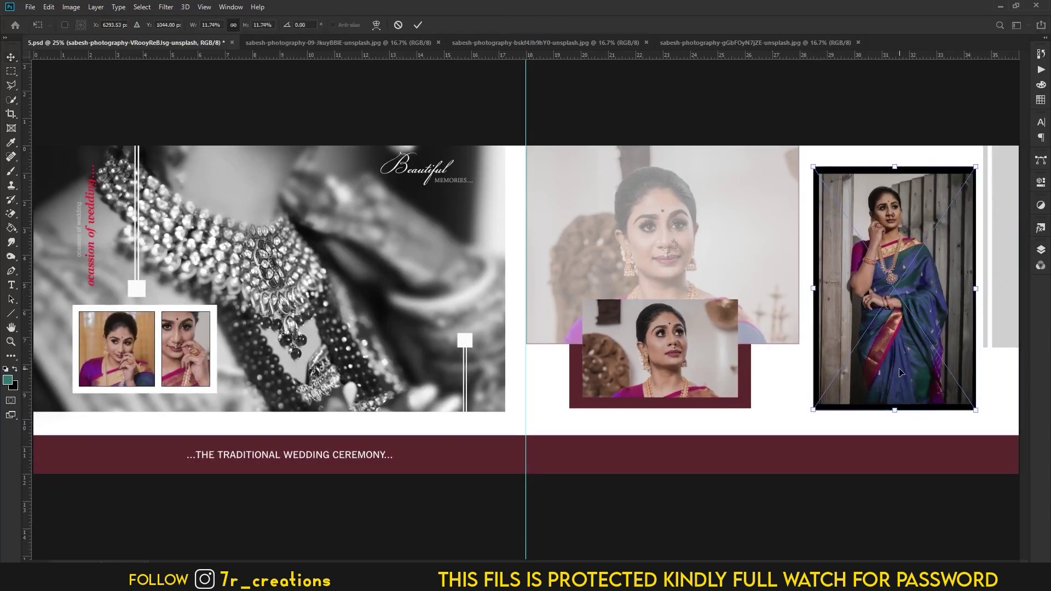
drag(894, 410, 893, 414)
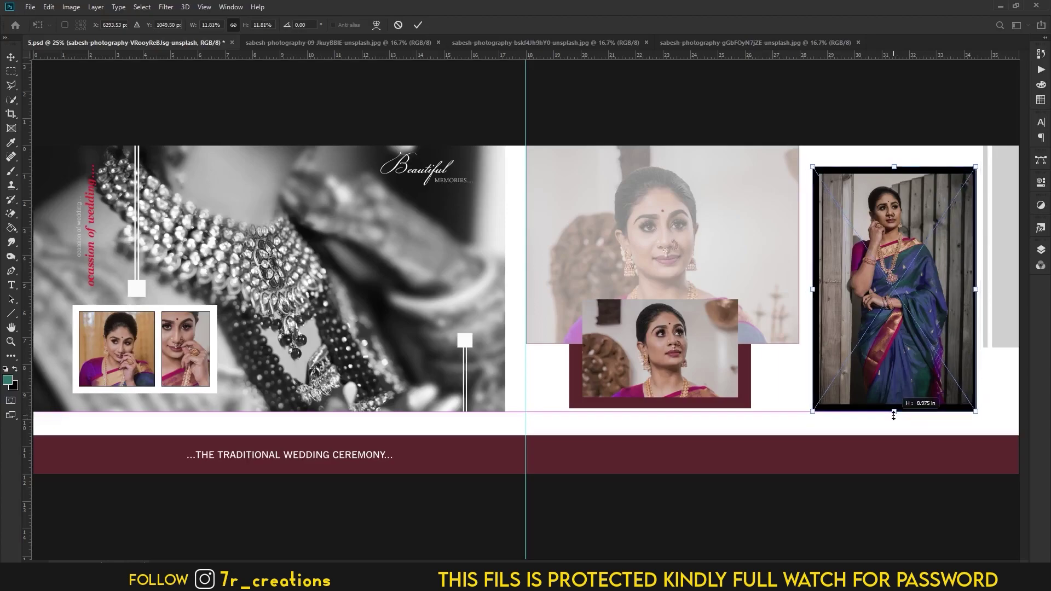
drag(975, 289, 984, 290)
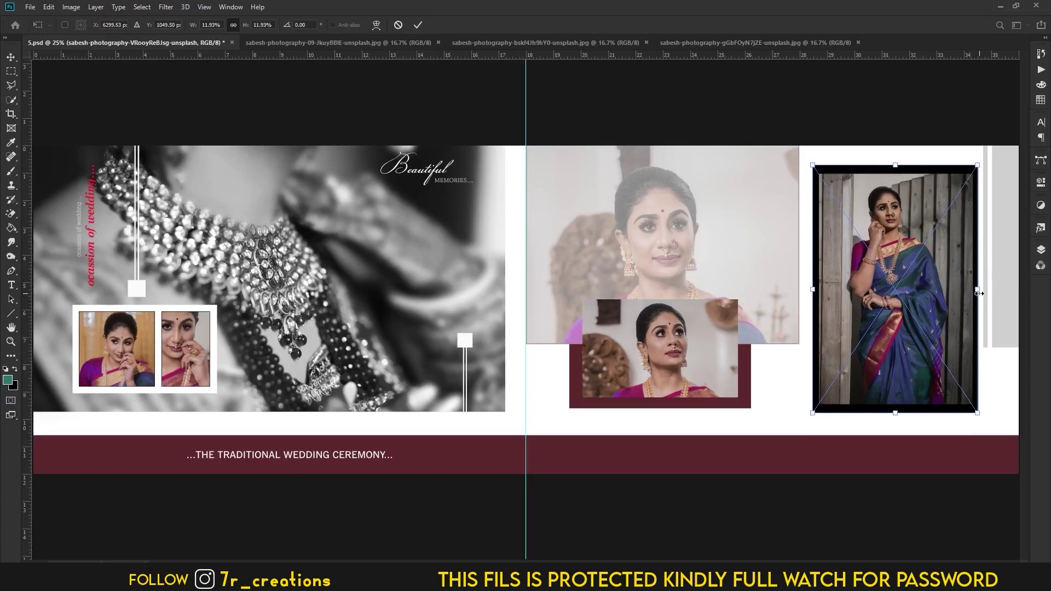
click(417, 24)
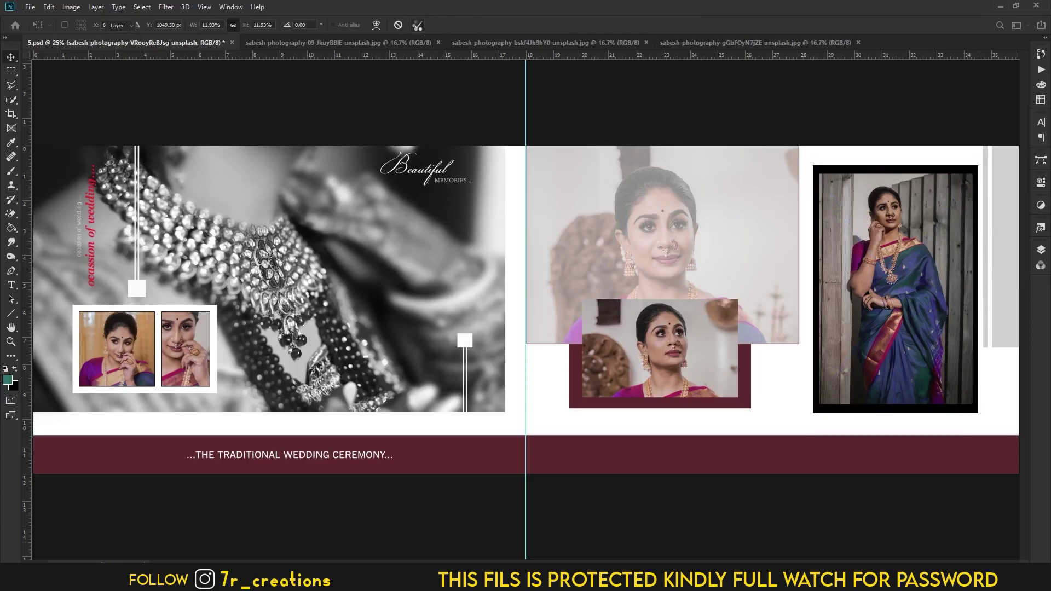
key(ctrl+j)
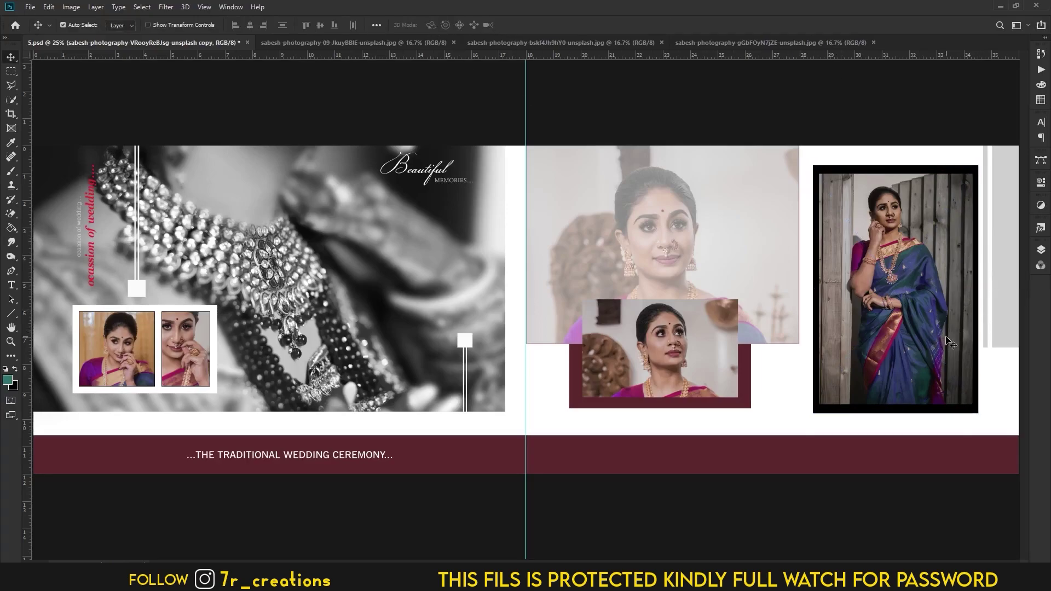
key(Up)
key(Up)
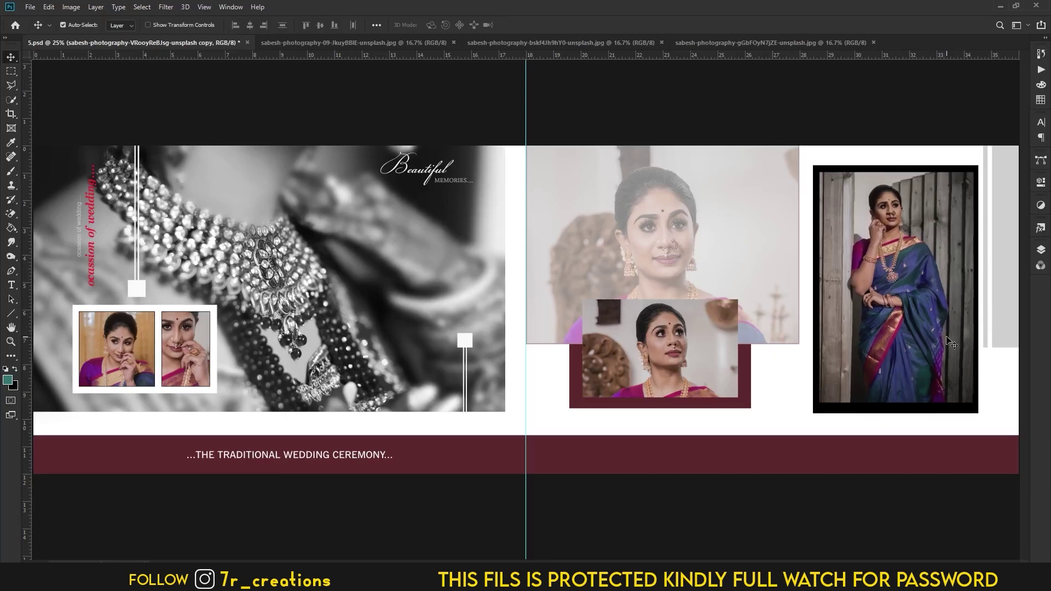